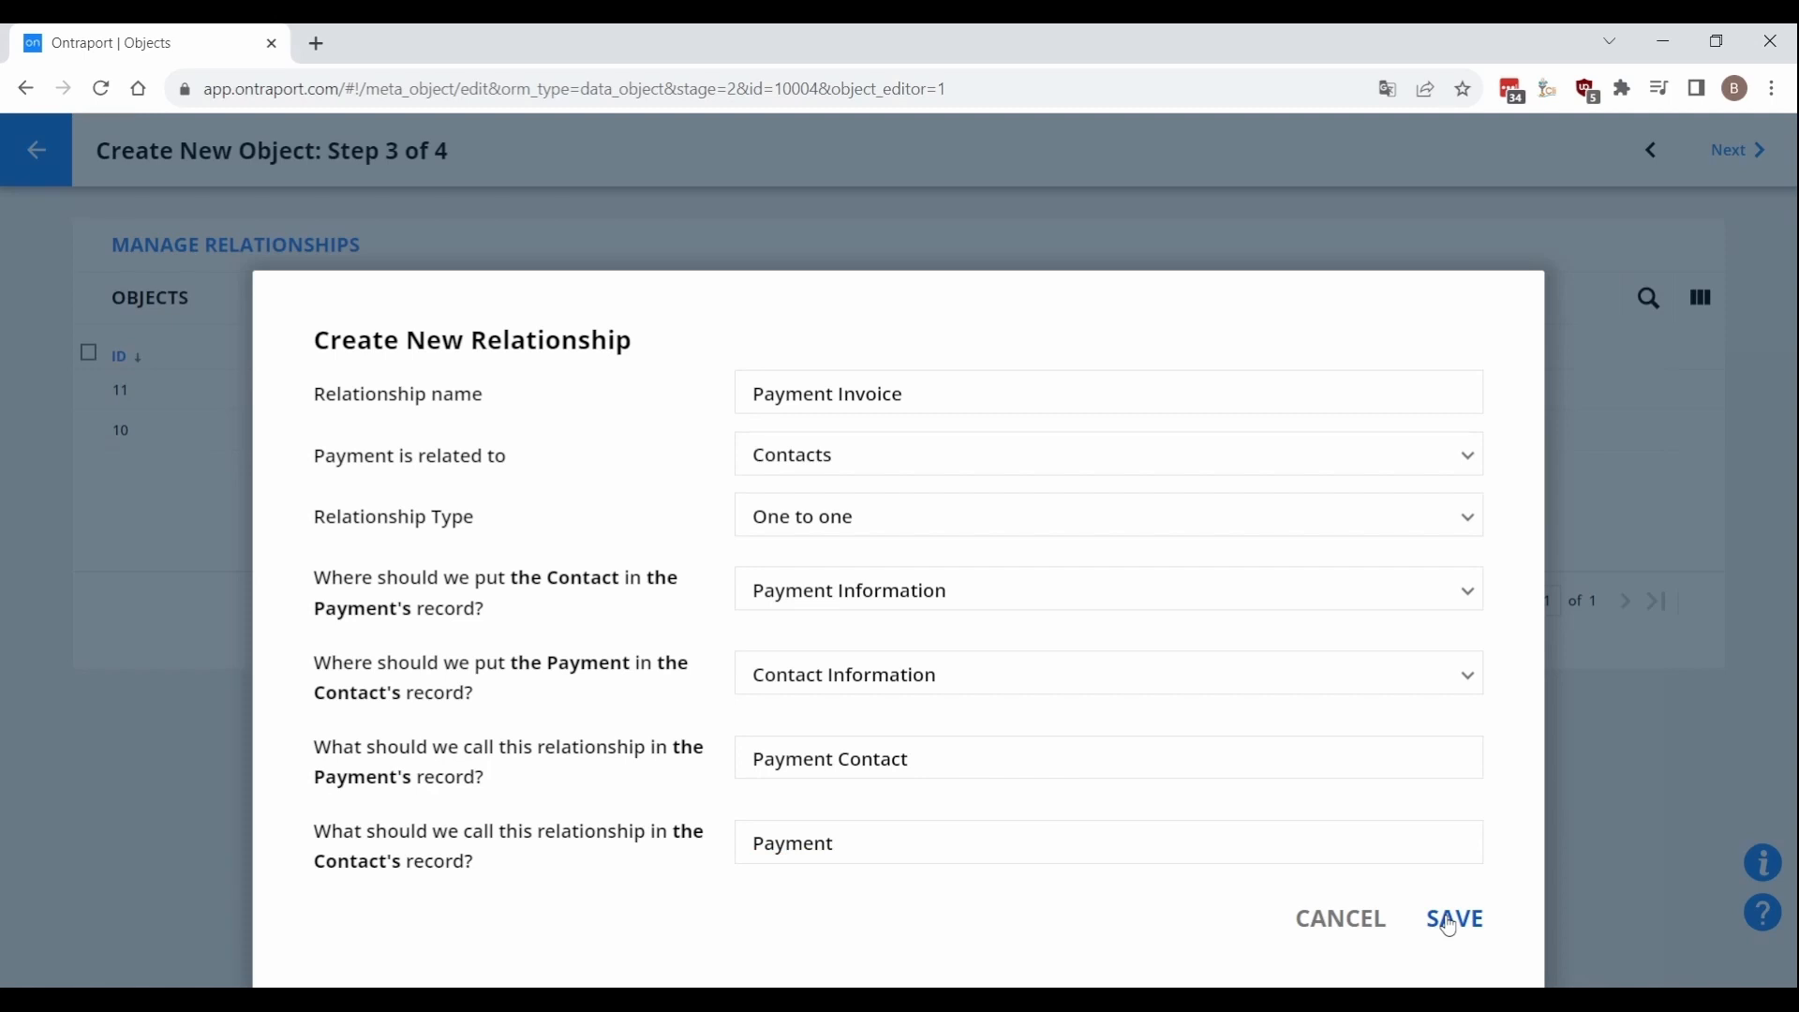
Step: Save the one-to-one "Payment Invoice" relationship from Payment to Contacts and finish creating the Payments object
{"action": "left_click", "coordinate": [1450, 922]}
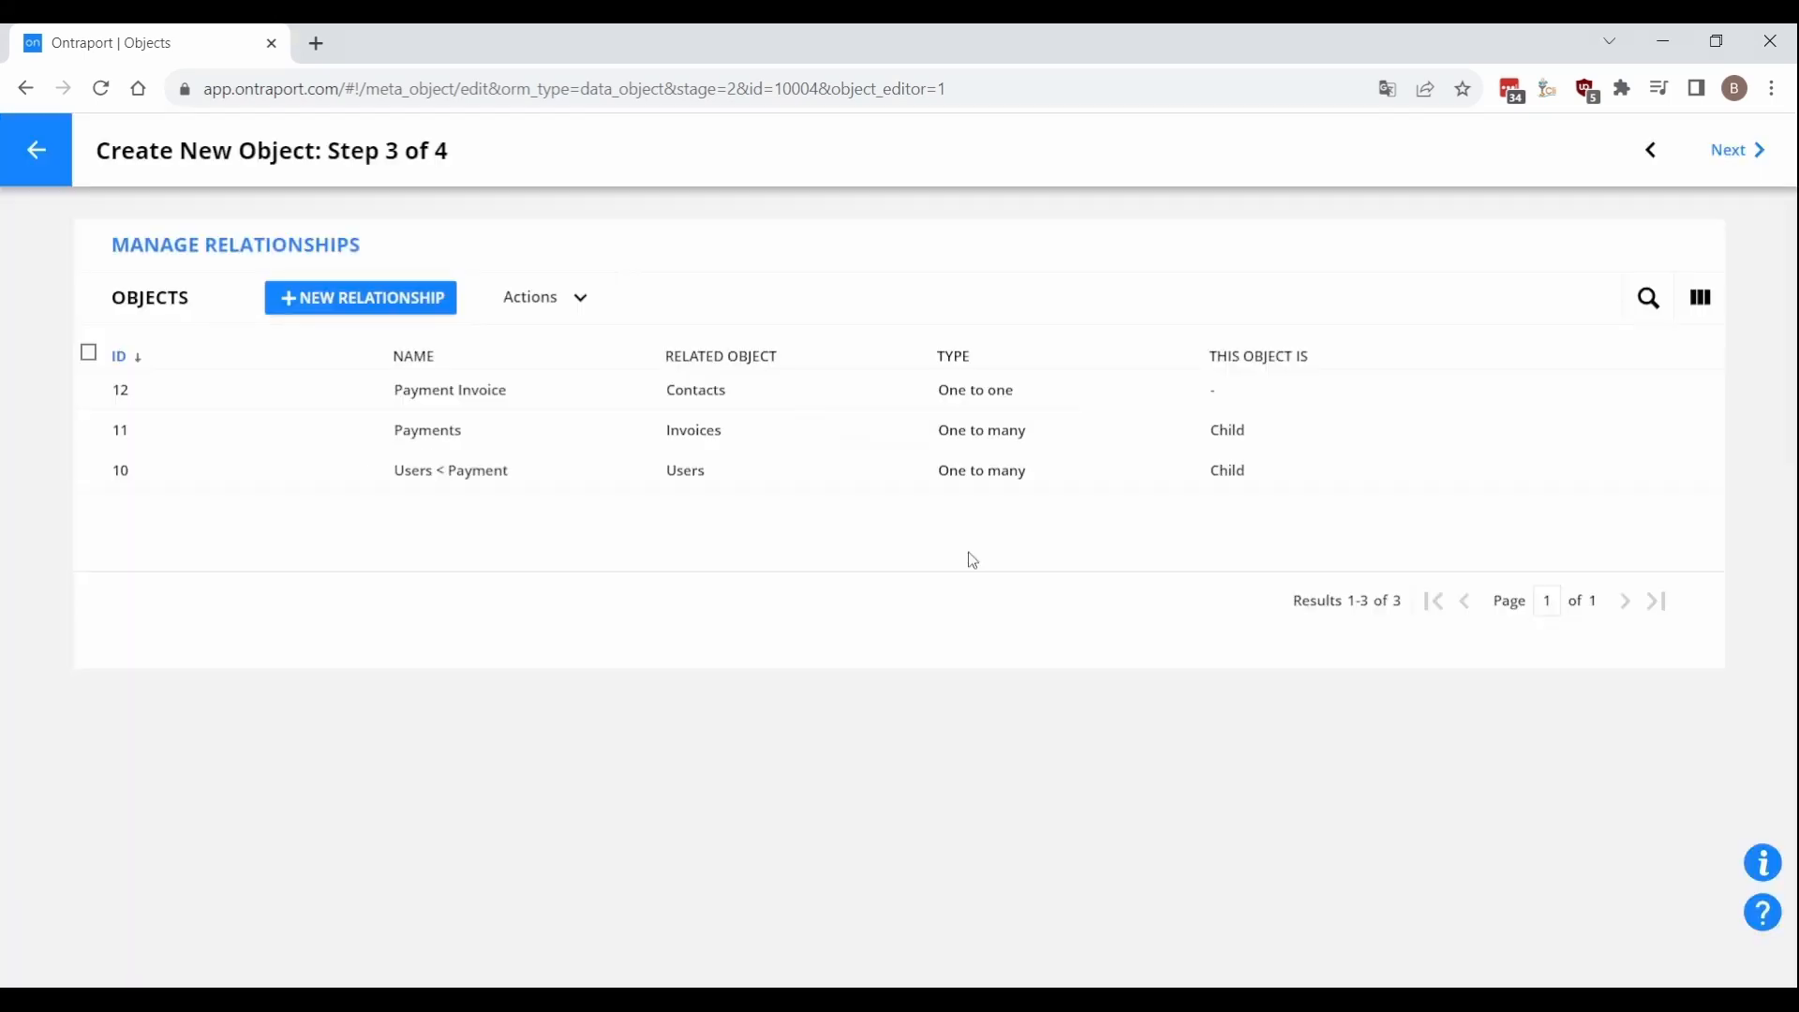
{"action": "left_click", "coordinate": [1764, 164]}
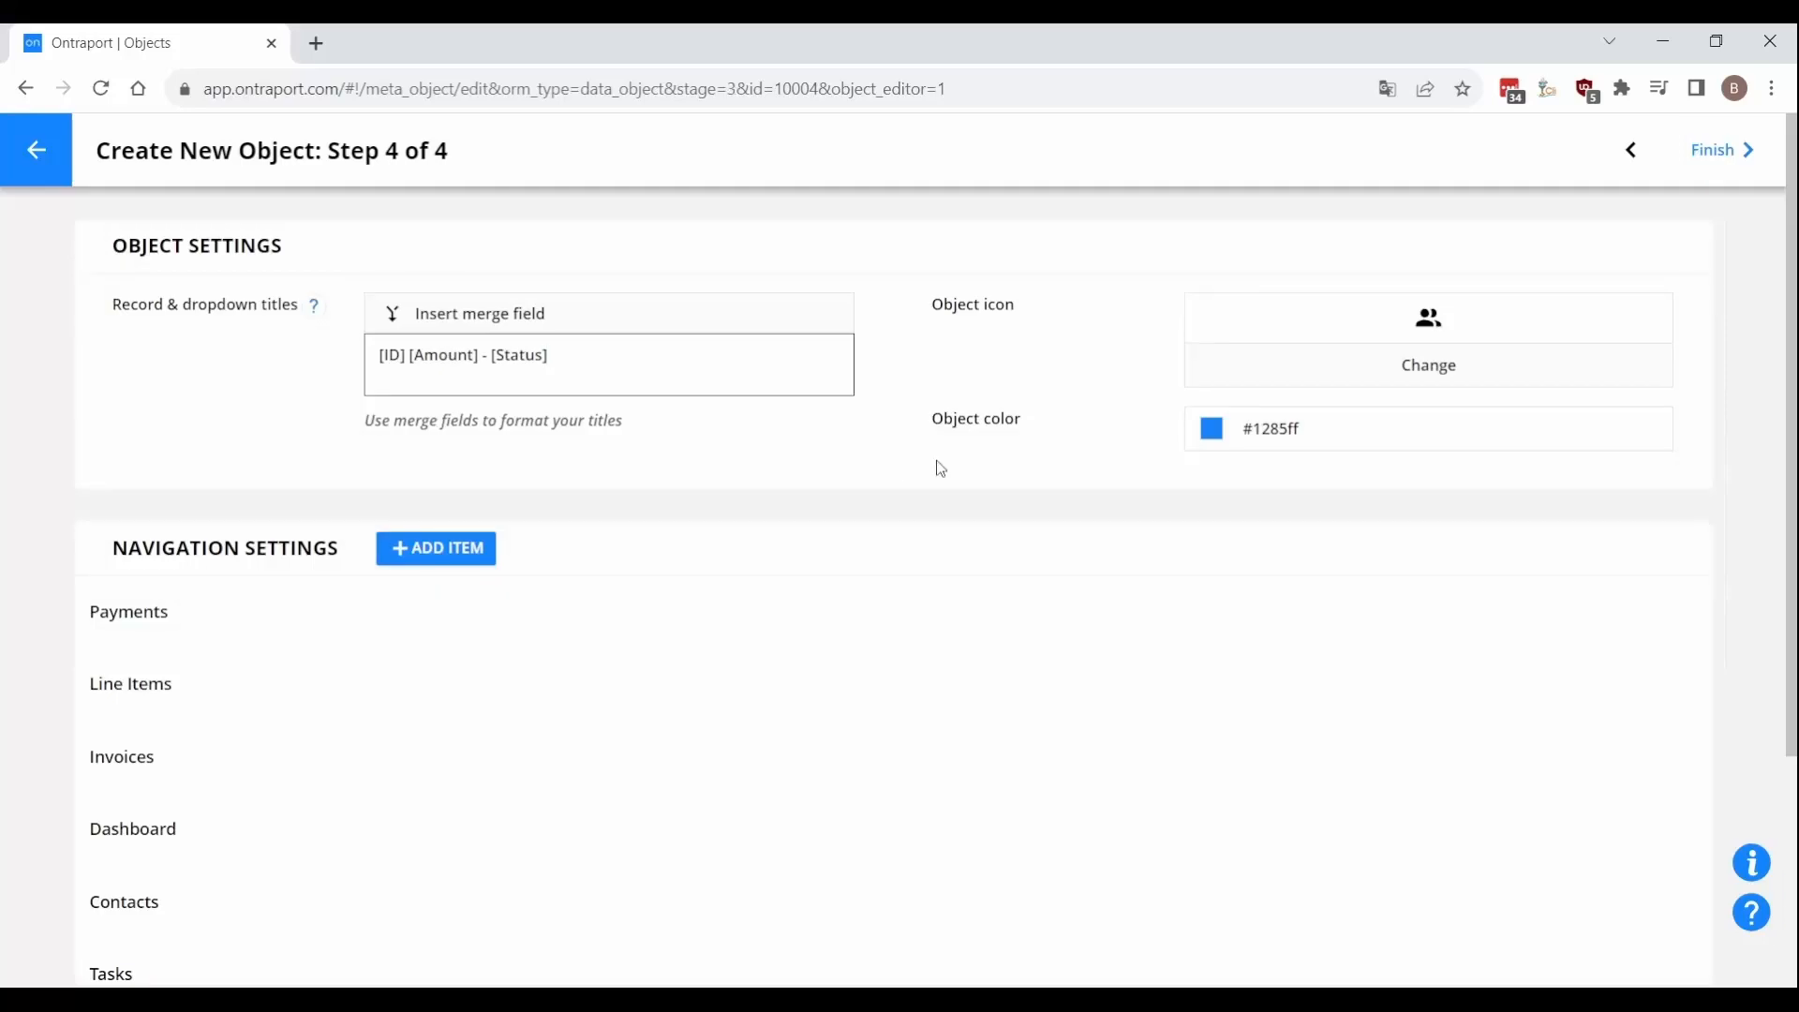
{"action": "left_click", "coordinate": [1762, 159]}
Step: Add an "Amount Paid" rollup field to Invoices that sums the Amount of related Payments, and save the invoice fields
{"action": "mouse_move", "coordinate": [346, 177]}
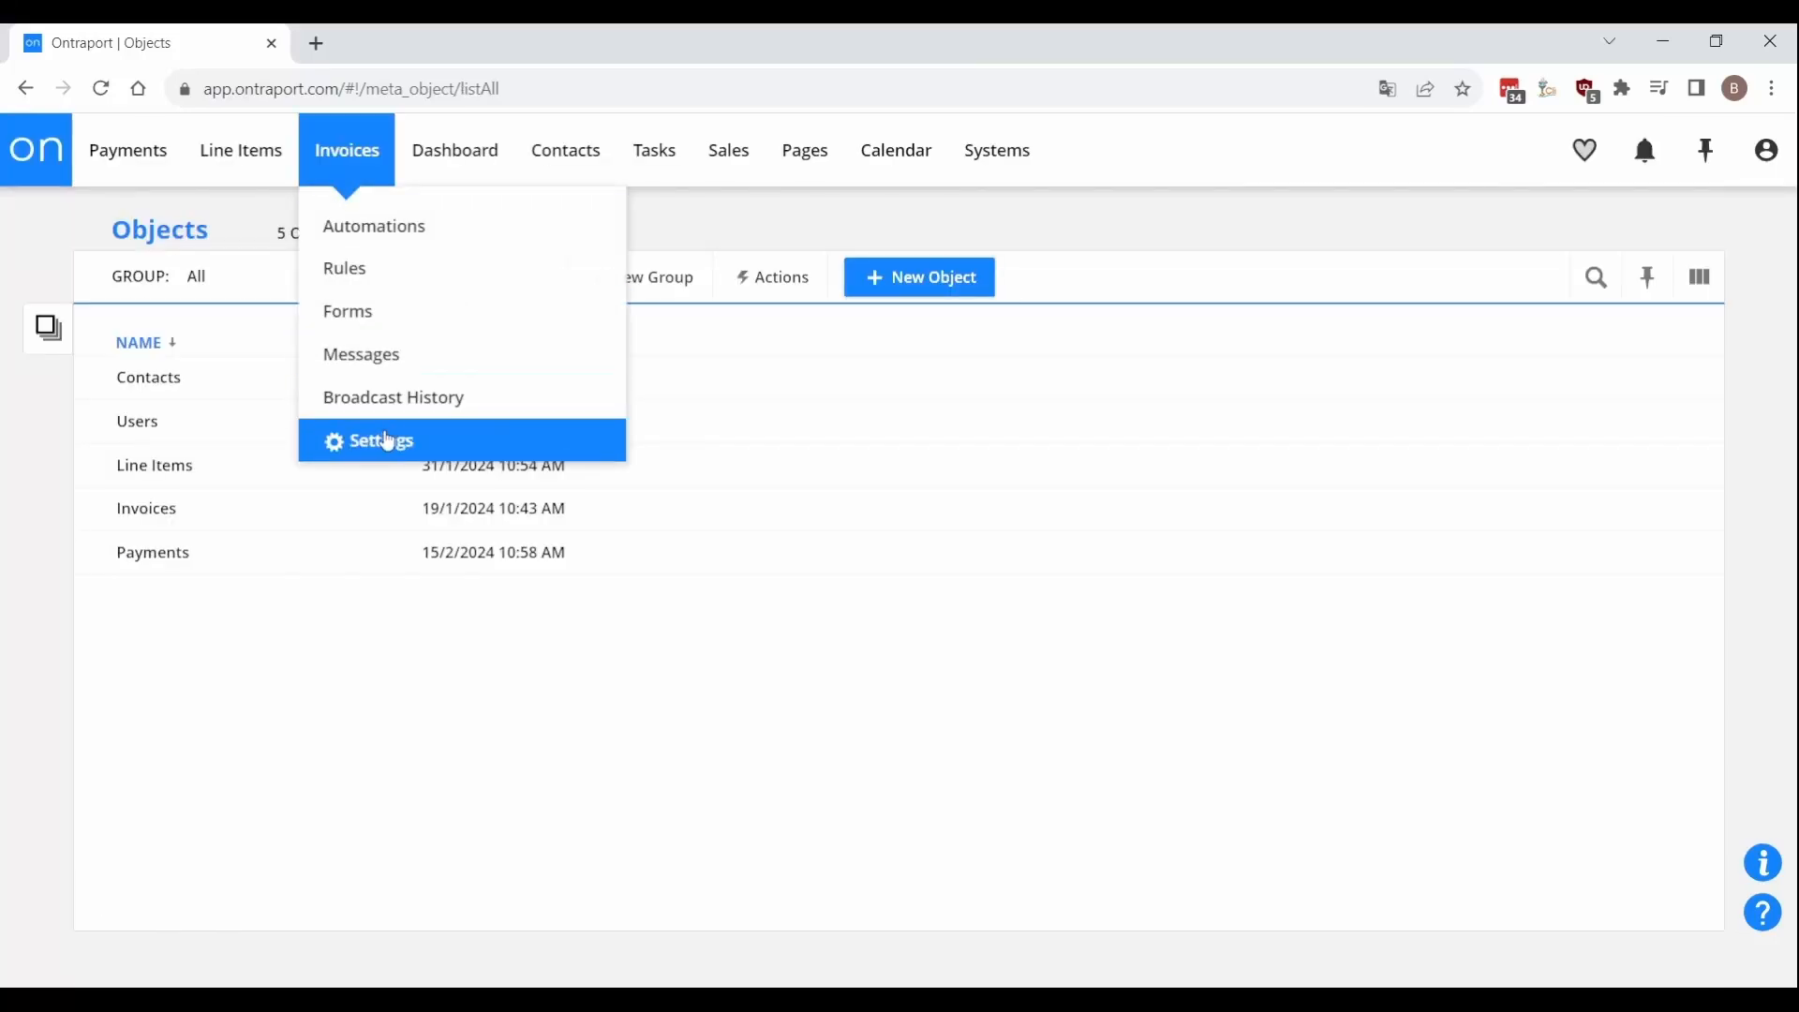
{"action": "left_click", "coordinate": [441, 440]}
{"action": "left_click", "coordinate": [375, 361]}
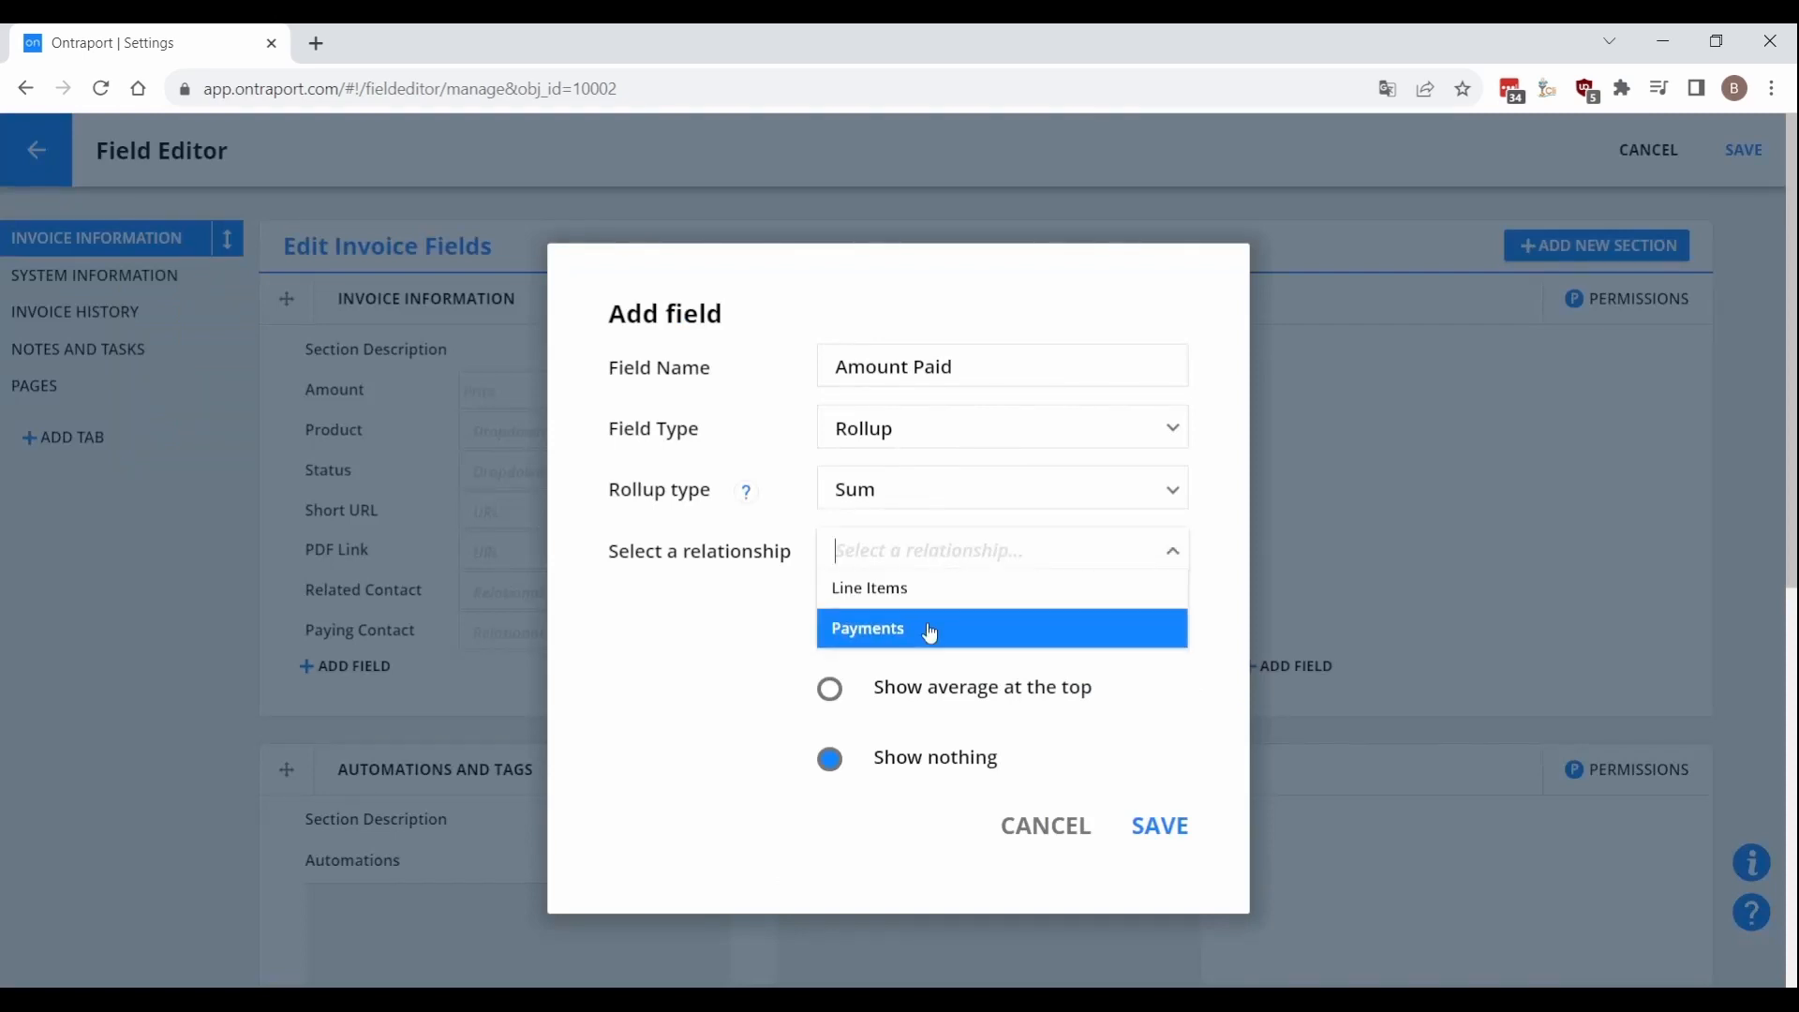
{"action": "left_click", "coordinate": [930, 634]}
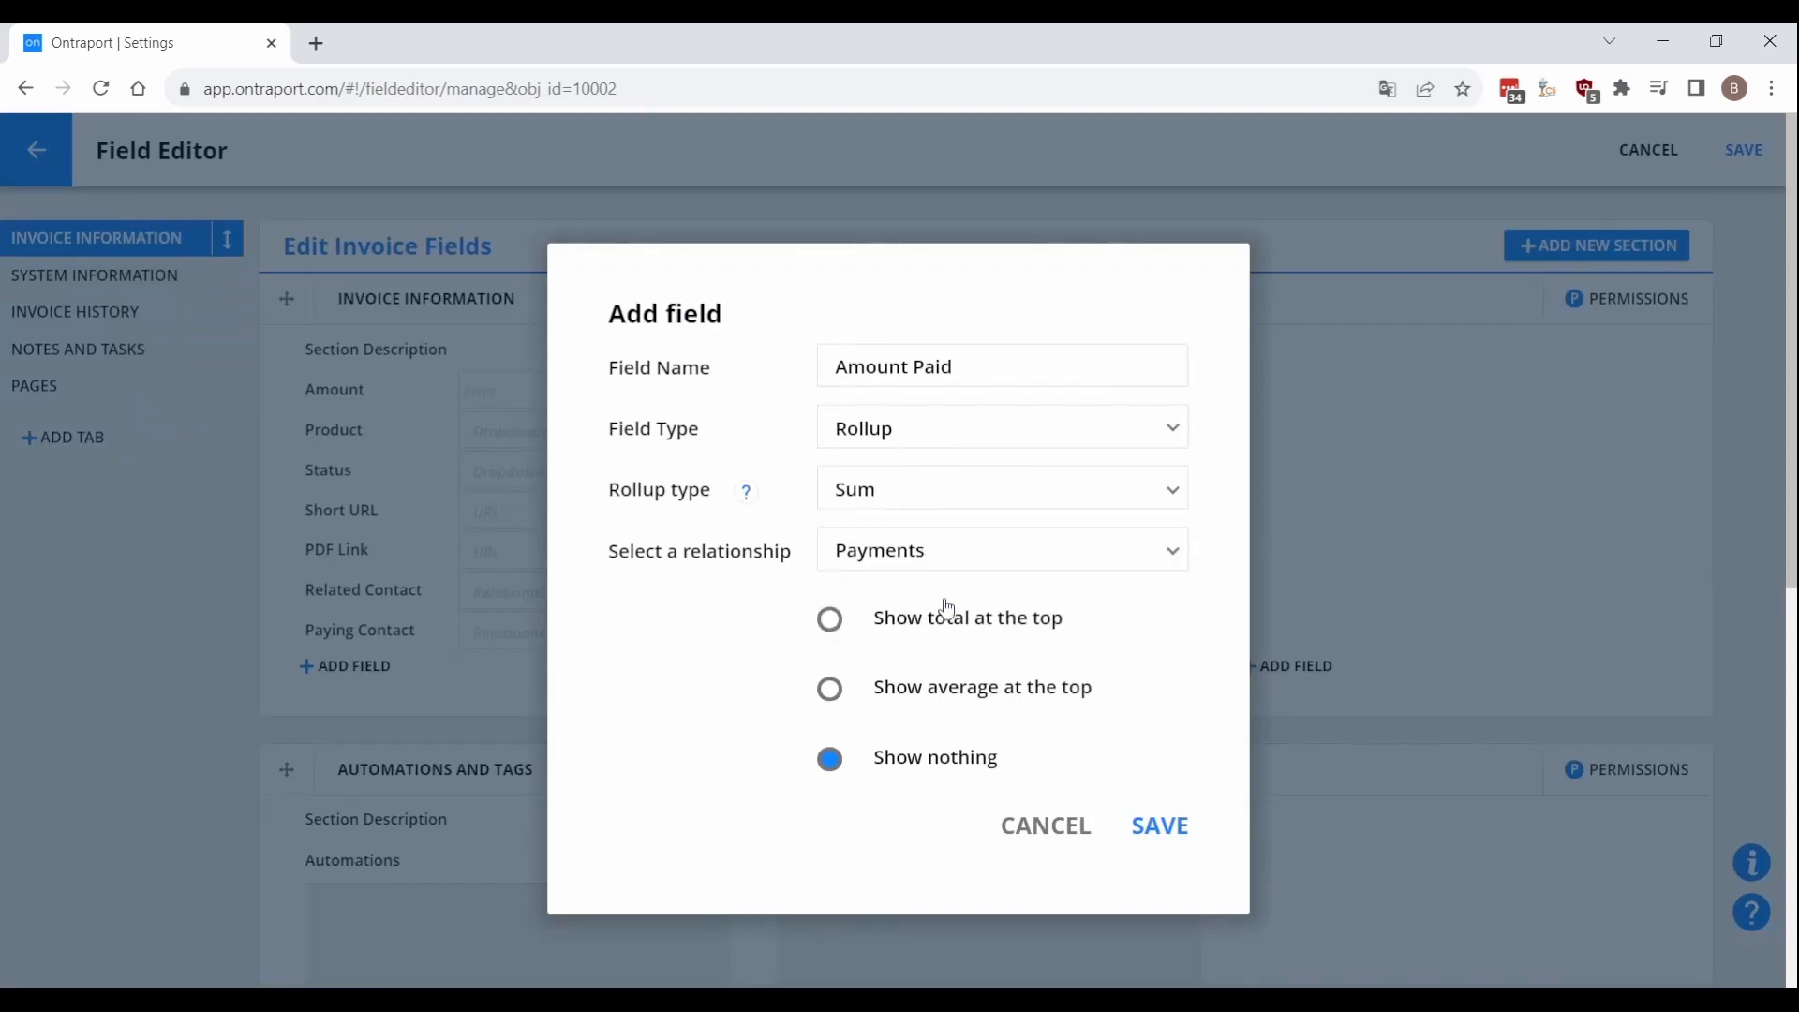
{"action": "left_click", "coordinate": [940, 649]}
{"action": "left_click", "coordinate": [935, 742]}
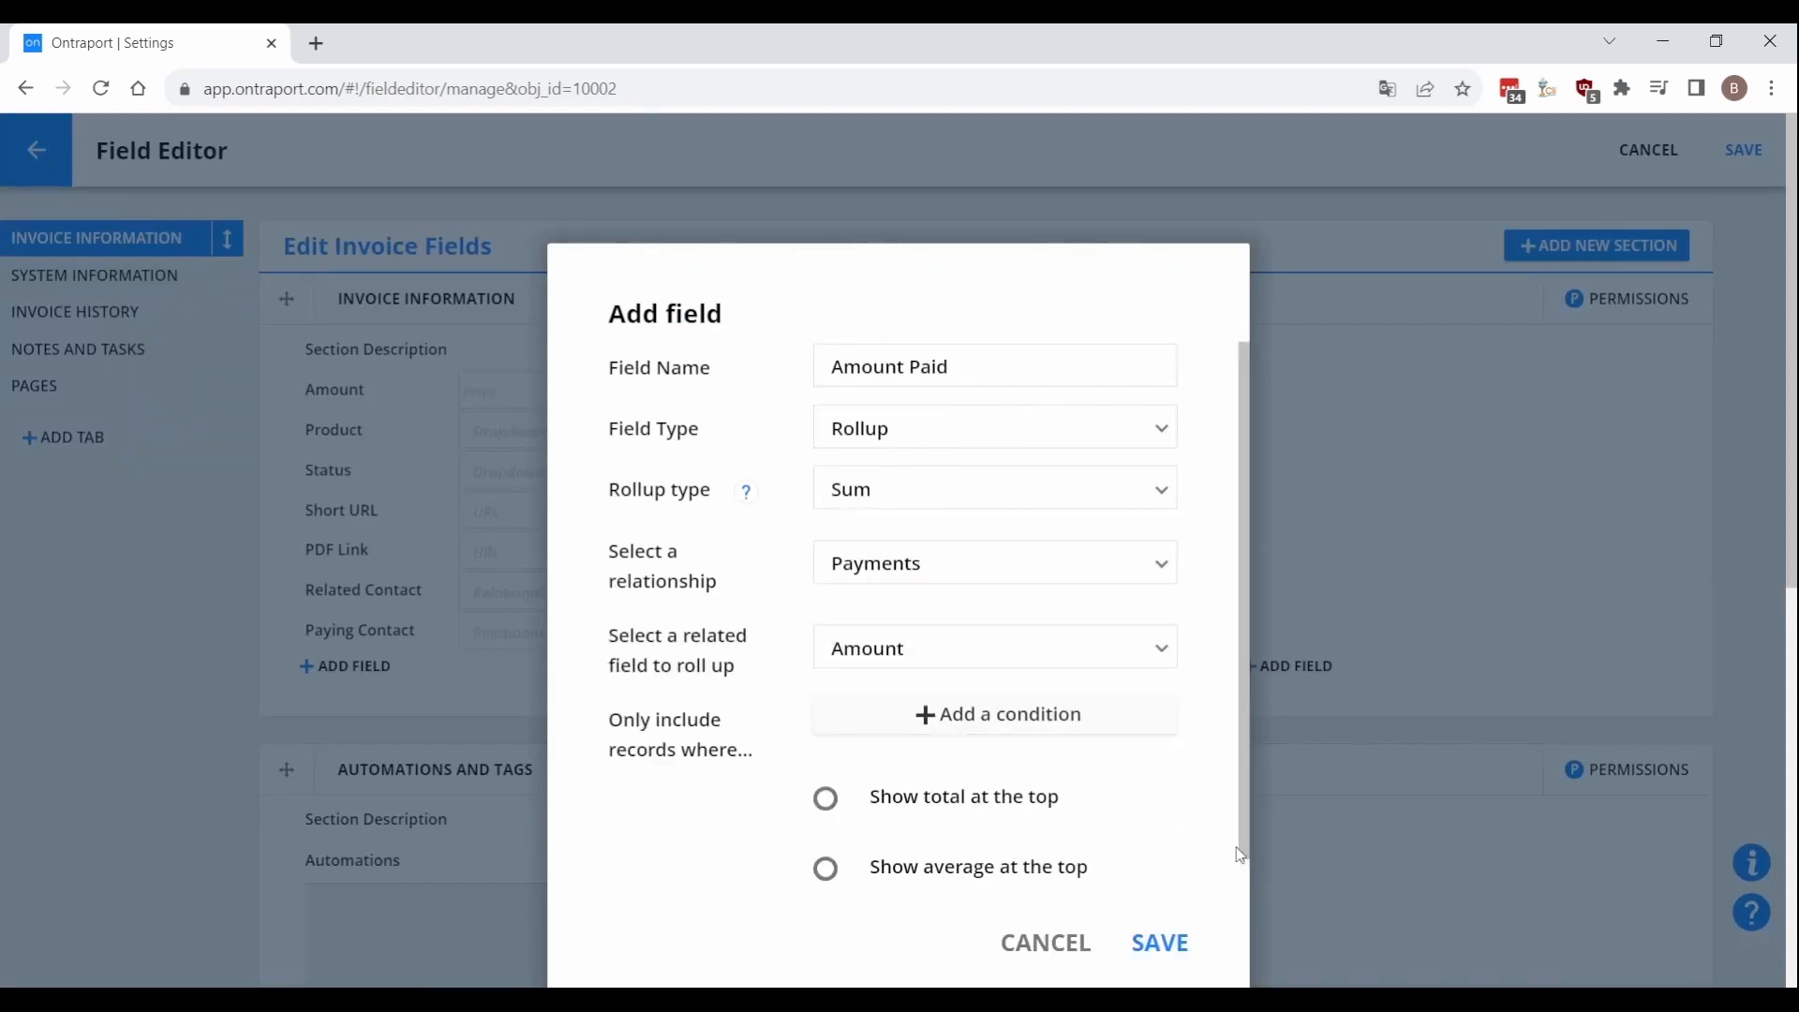
{"action": "left_click", "coordinate": [1162, 944]}
{"action": "left_click", "coordinate": [1747, 152]}
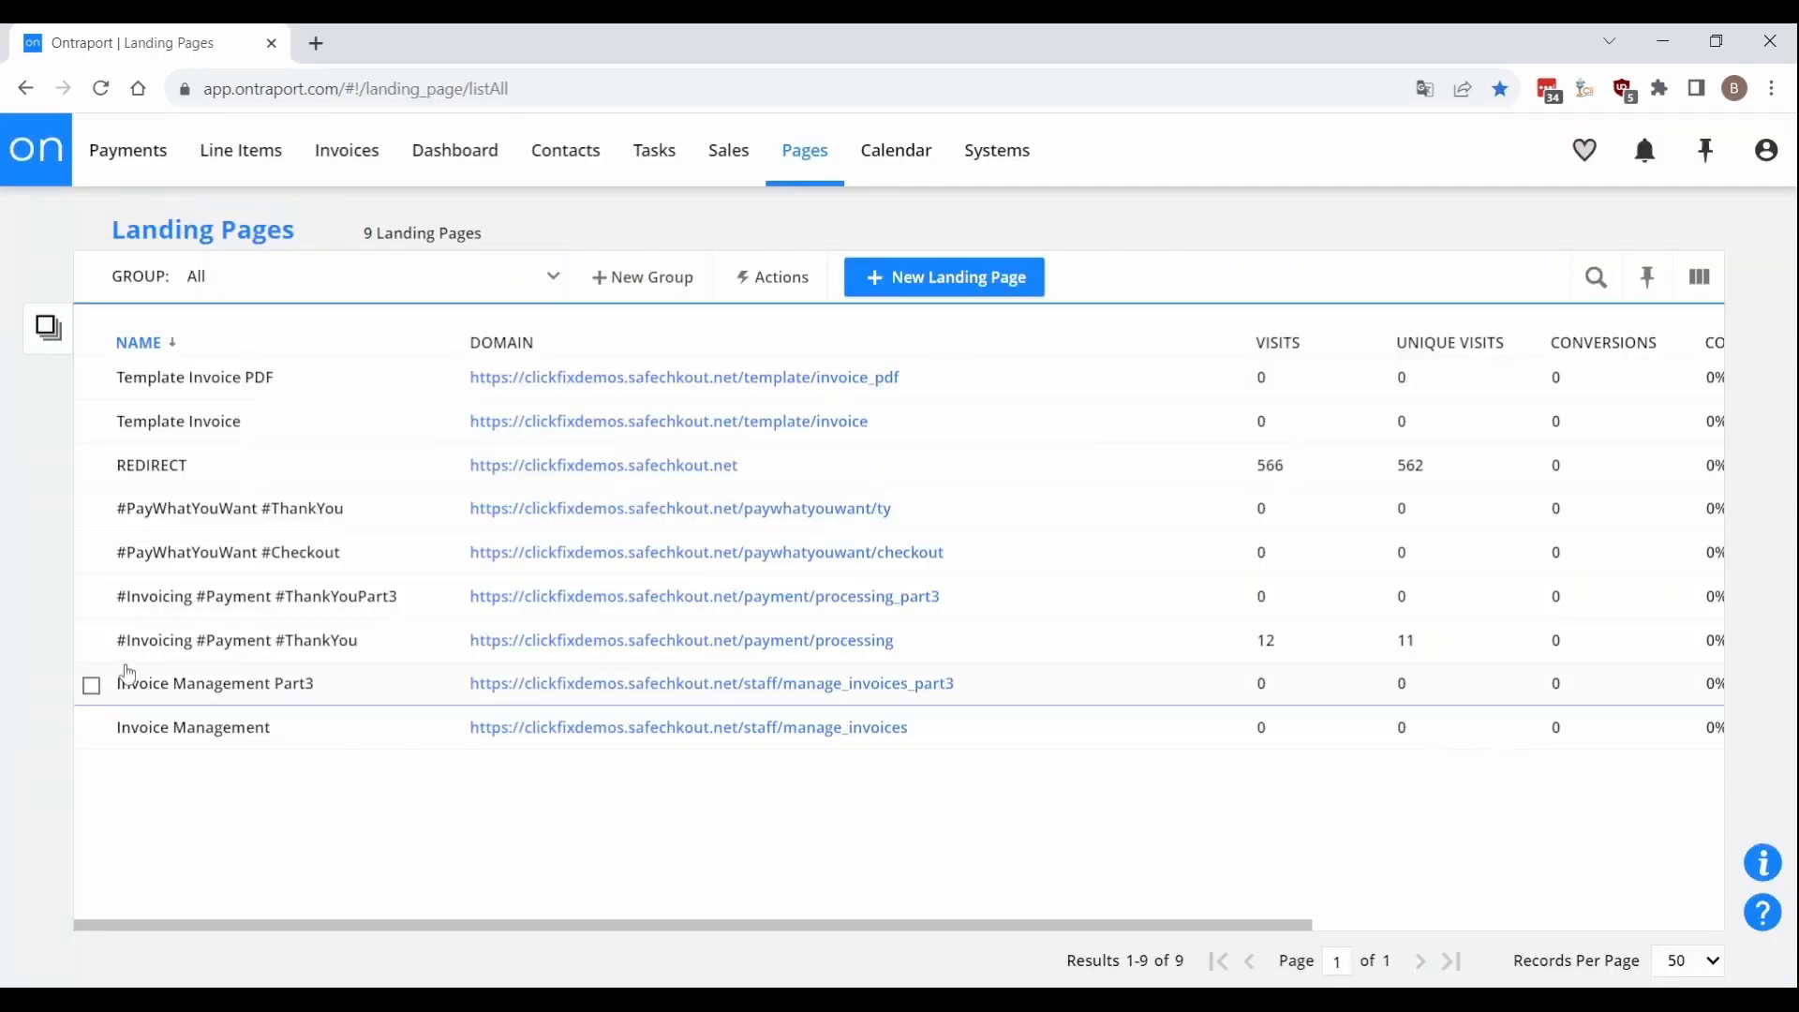
Step: Duplicate the "#Invoicing #Payment #ThankYou" landing page as "#Invoicing #Payment #ThankYouPart4"
{"action": "left_click", "coordinate": [91, 640]}
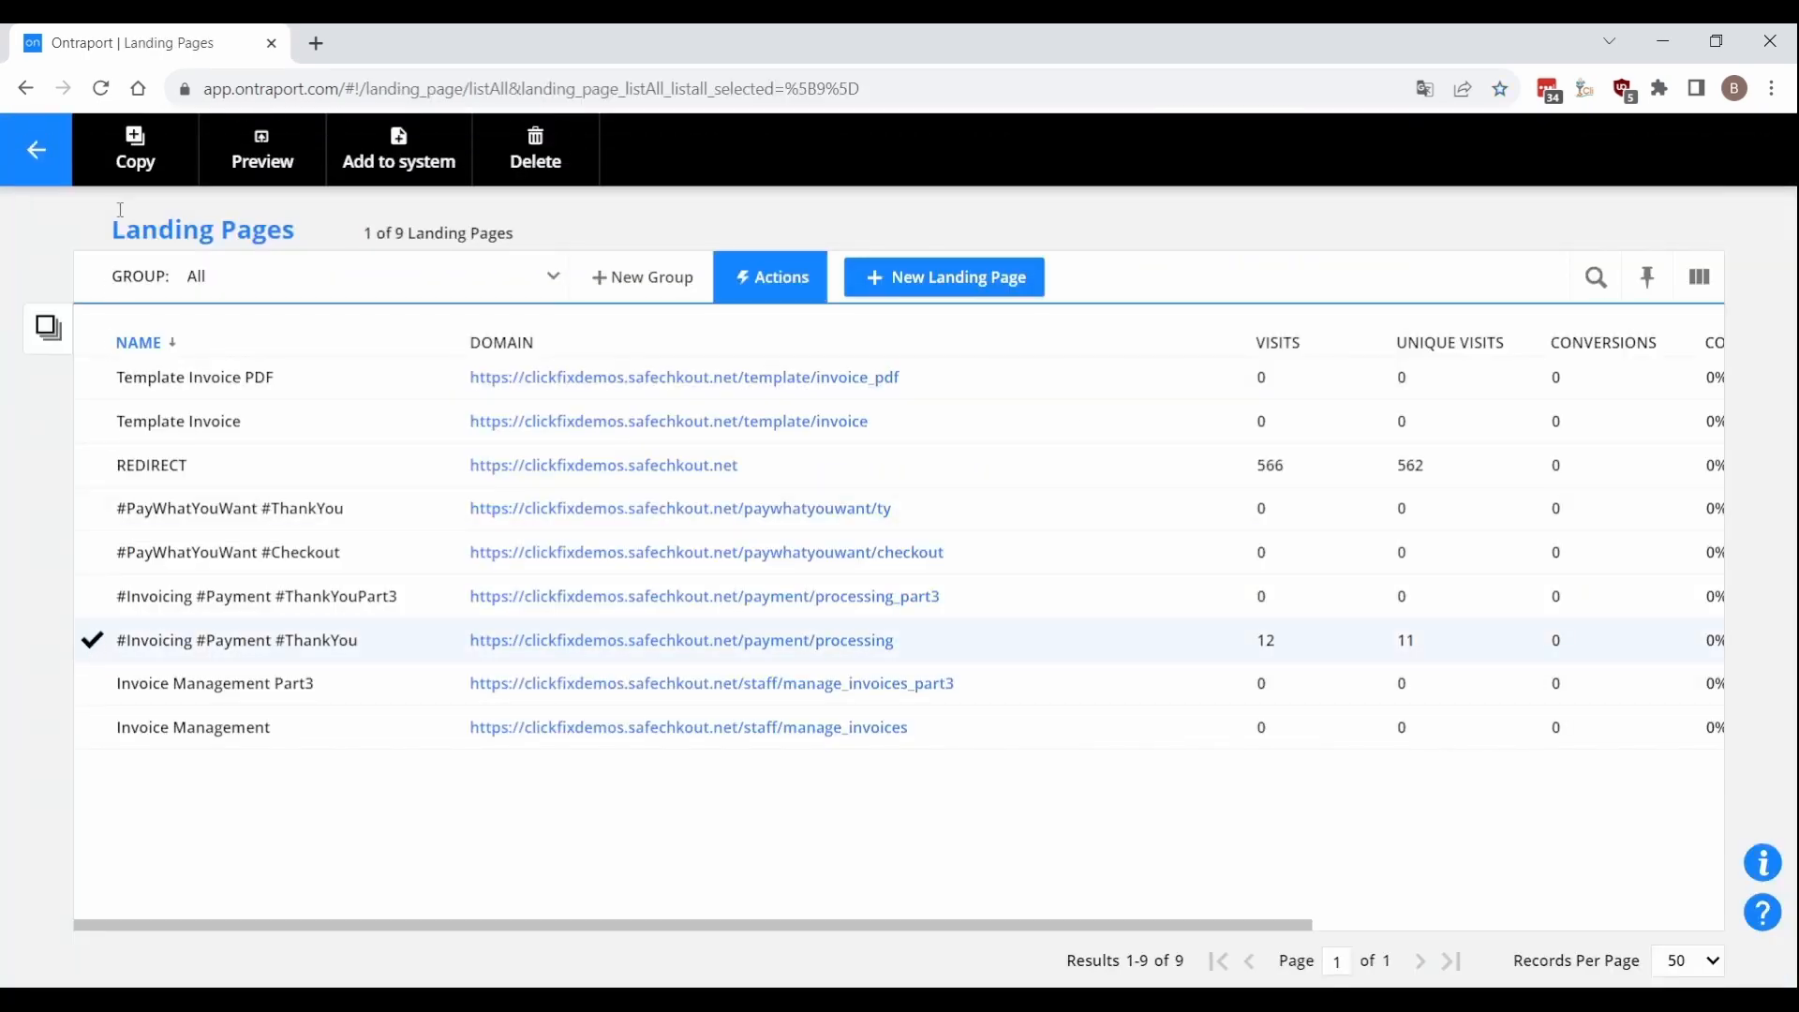
{"action": "left_click", "coordinate": [136, 150]}
{"action": "left_click", "coordinate": [1215, 479]}
Step: Set the "Your Payment Is Being Processed" block to display only when Payment >> Status equals Charge Transaction
{"action": "left_click", "coordinate": [1731, 272]}
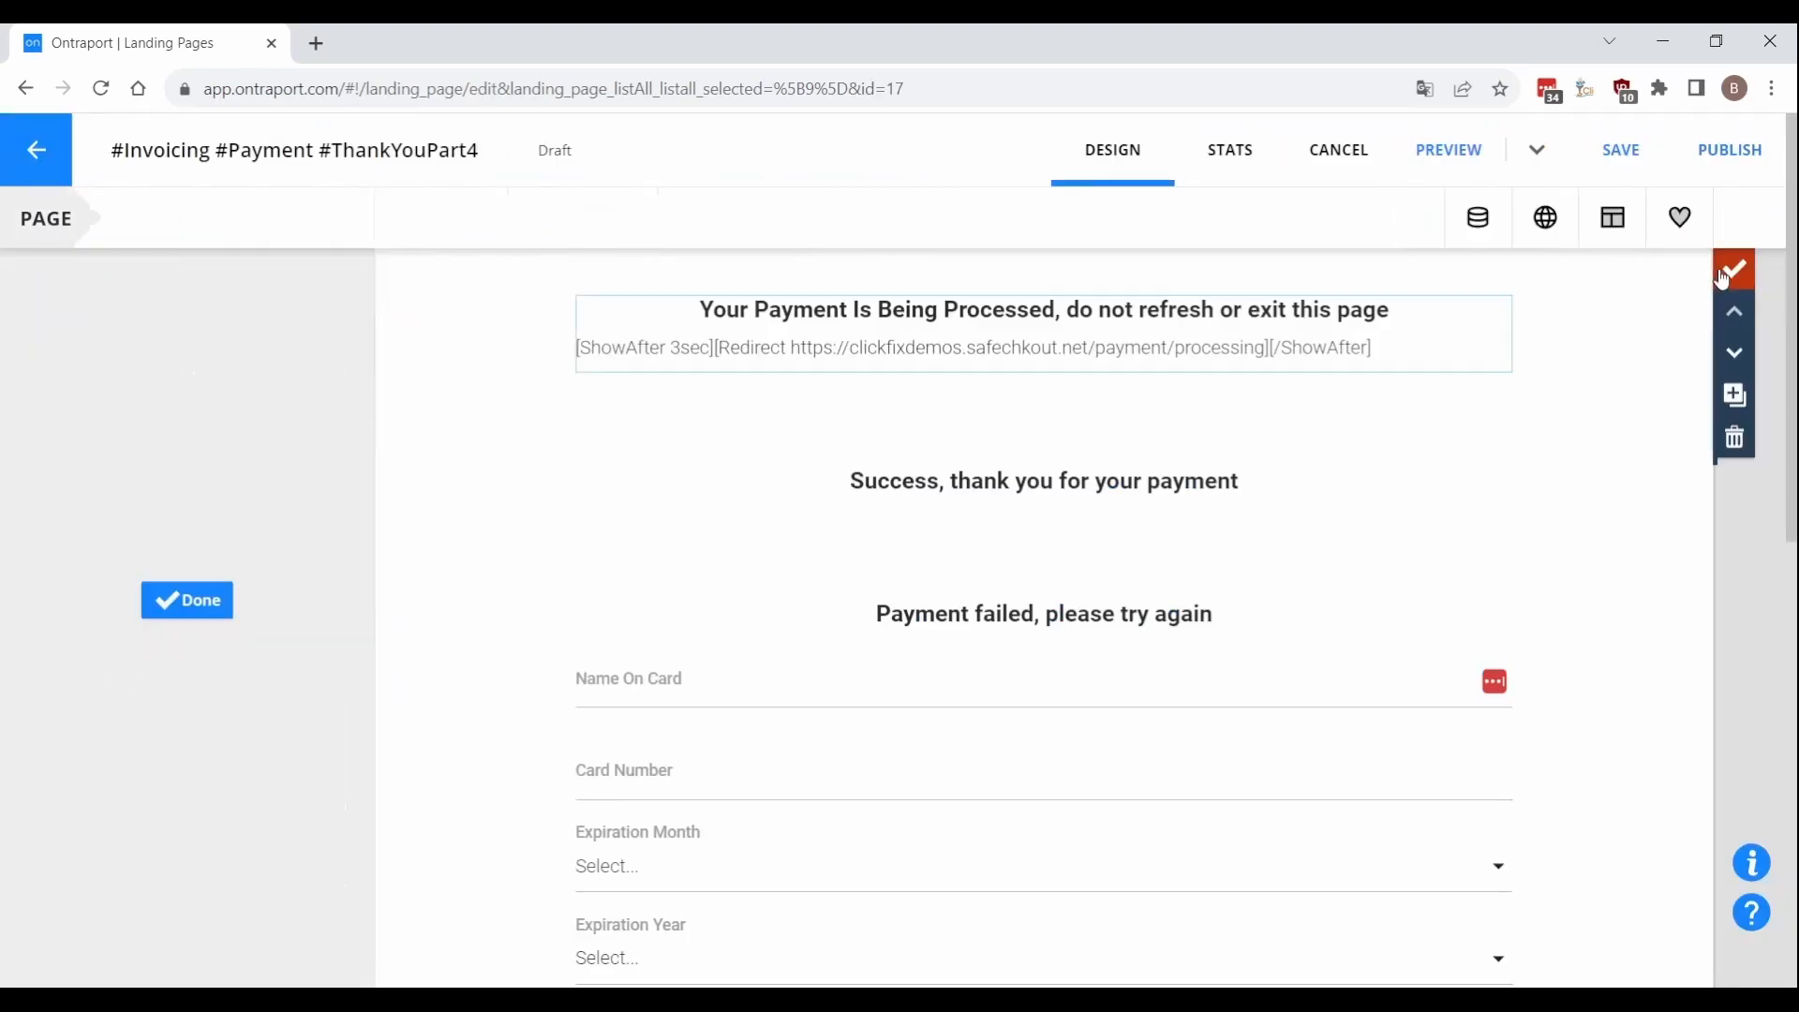
{"action": "left_click", "coordinate": [330, 521]}
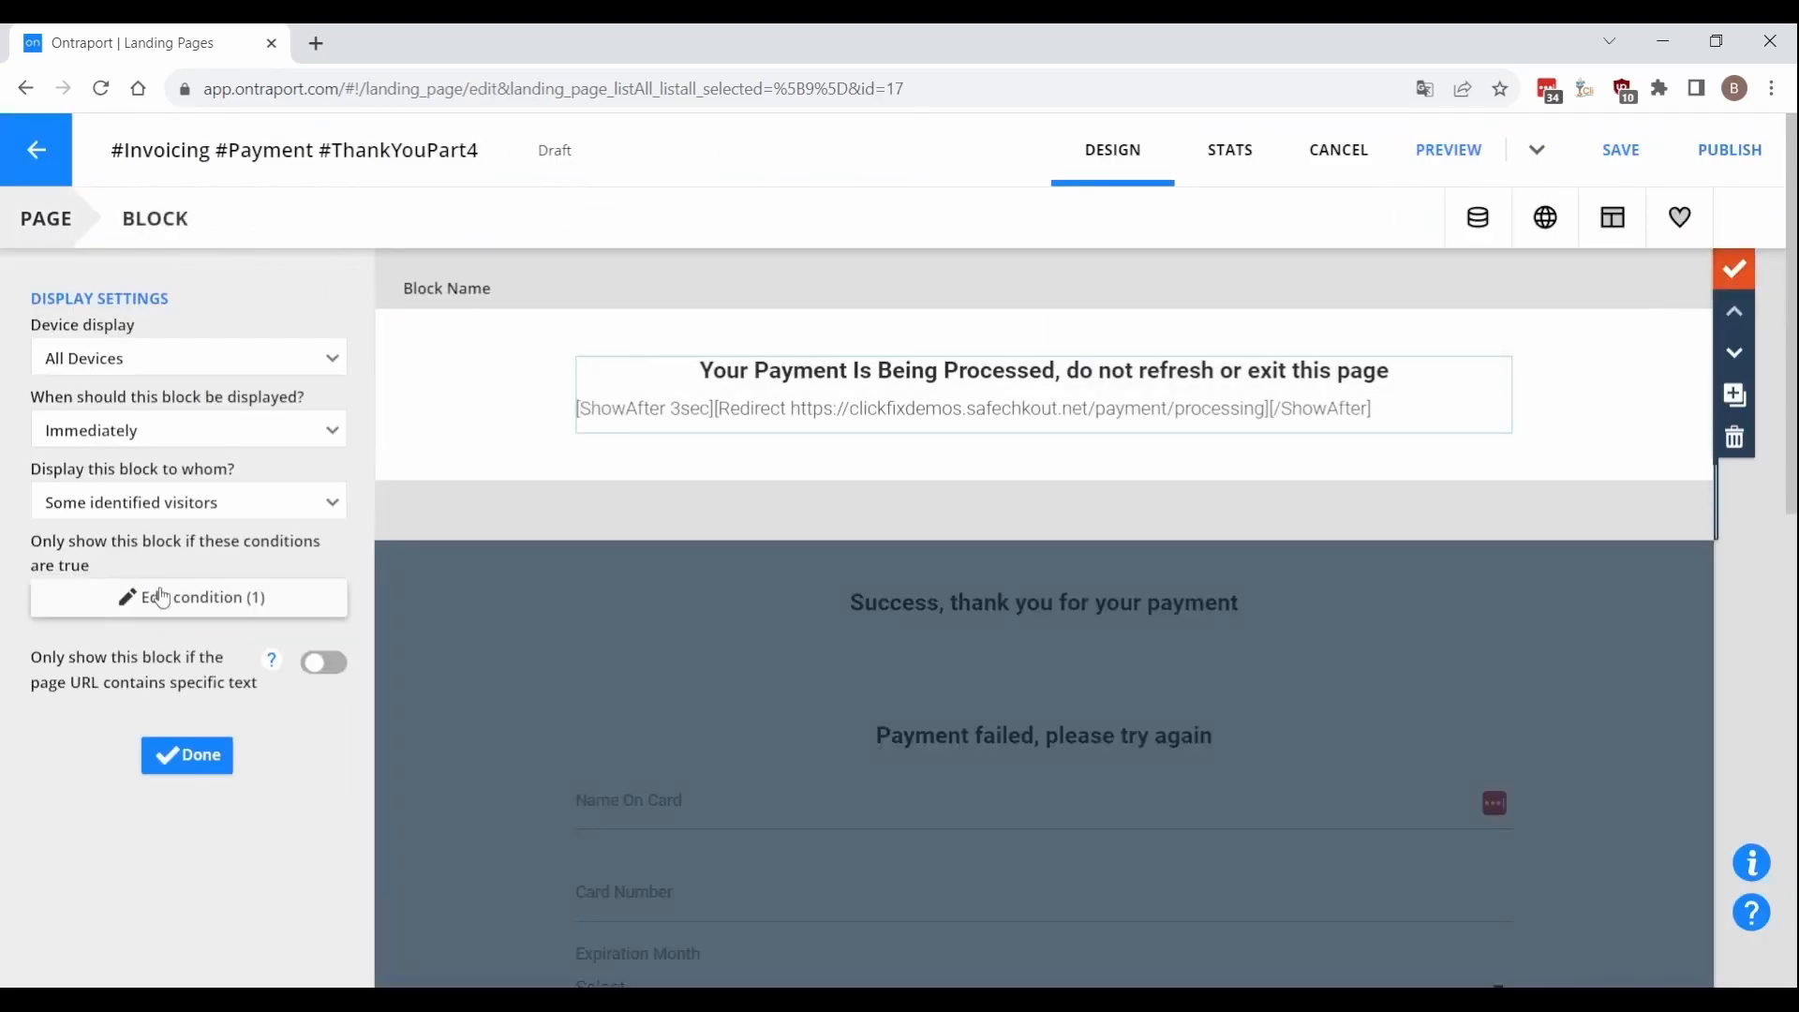
{"action": "left_click", "coordinate": [192, 596]}
{"action": "left_click", "coordinate": [671, 525]}
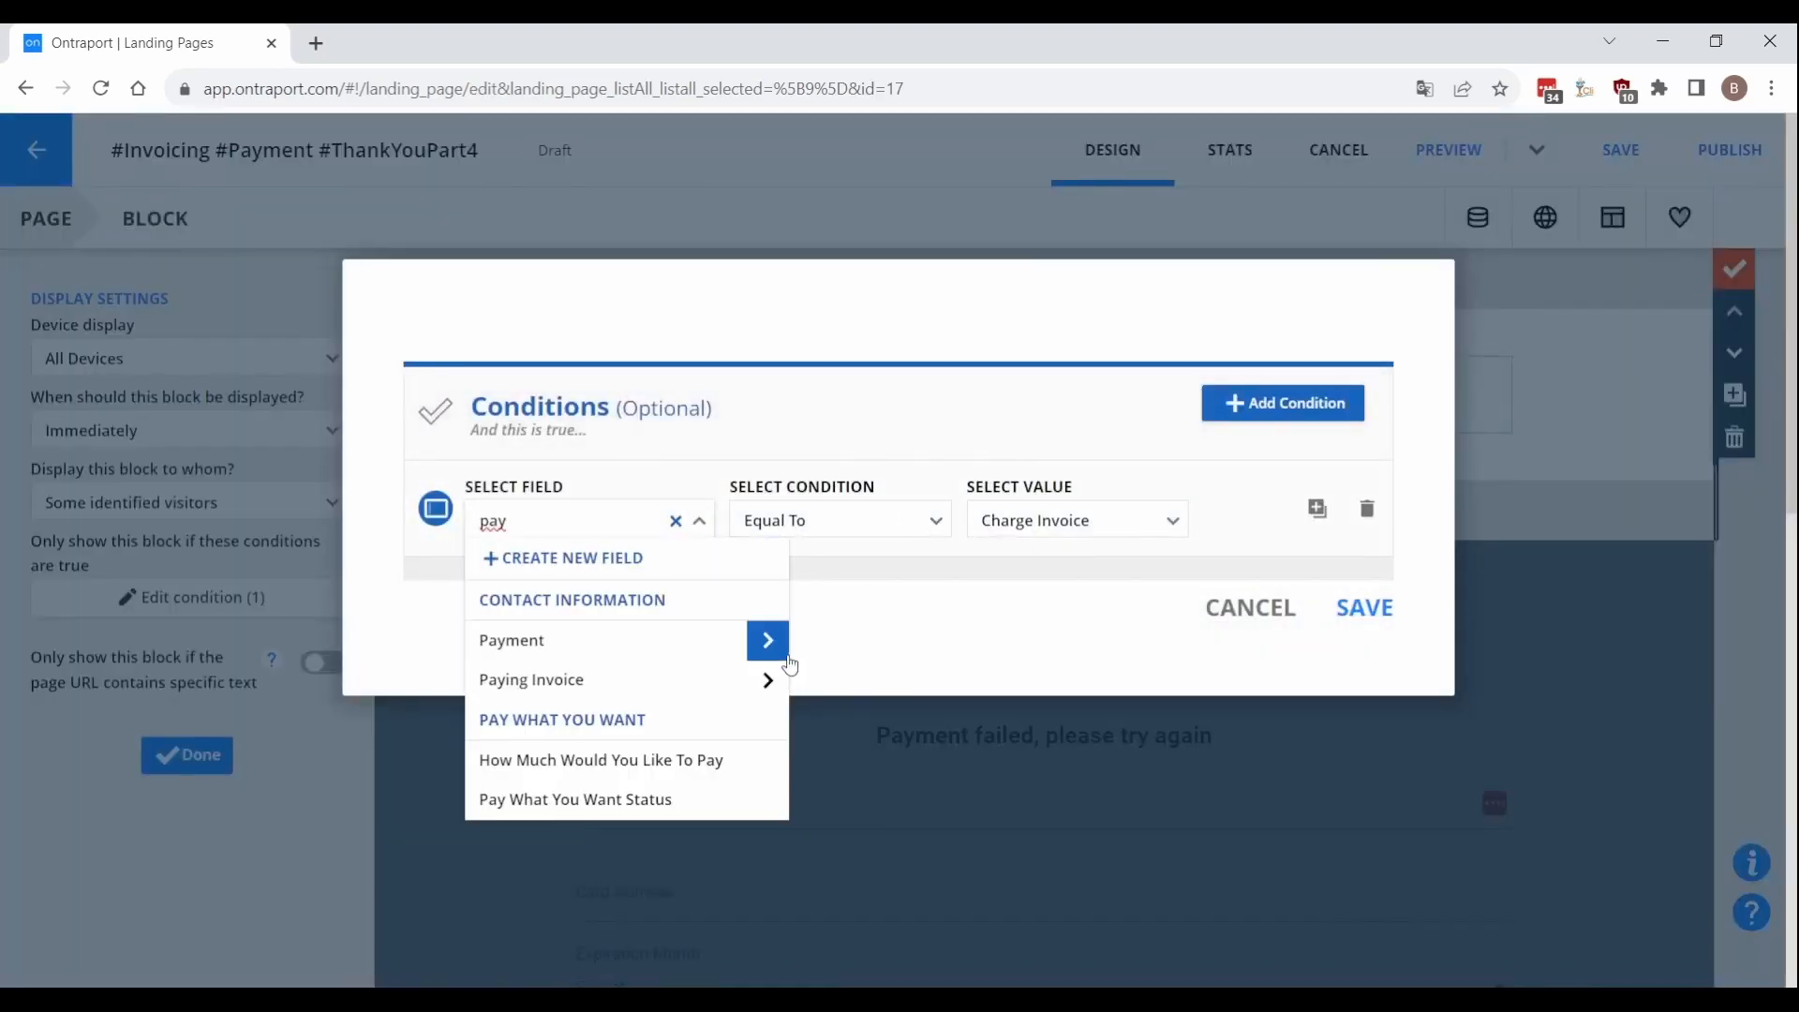
{"action": "left_click", "coordinate": [761, 640]}
{"action": "left_click", "coordinate": [758, 665]}
{"action": "left_click", "coordinate": [1077, 526]}
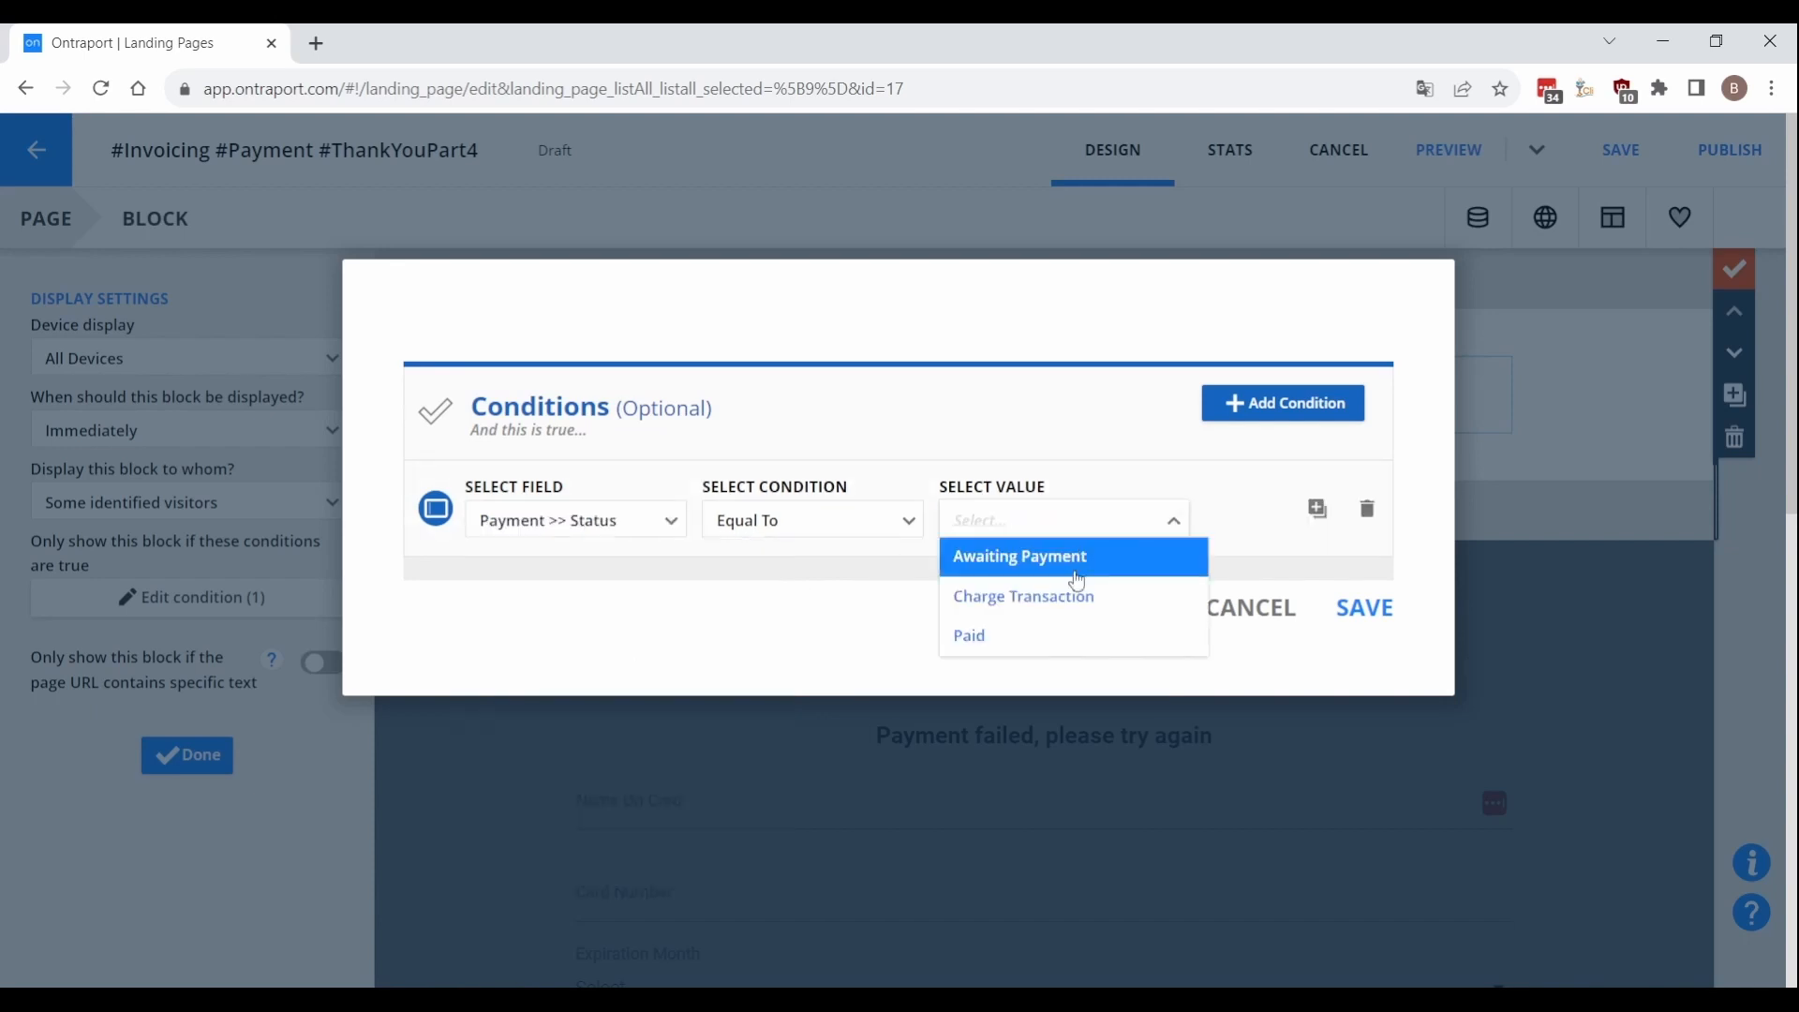
{"action": "left_click", "coordinate": [1068, 590]}
{"action": "left_click", "coordinate": [1378, 615]}
Step: Set the "Success, thank you for your payment" block's display condition to Payment >> Status equal to Paid
{"action": "left_click", "coordinate": [1430, 446]}
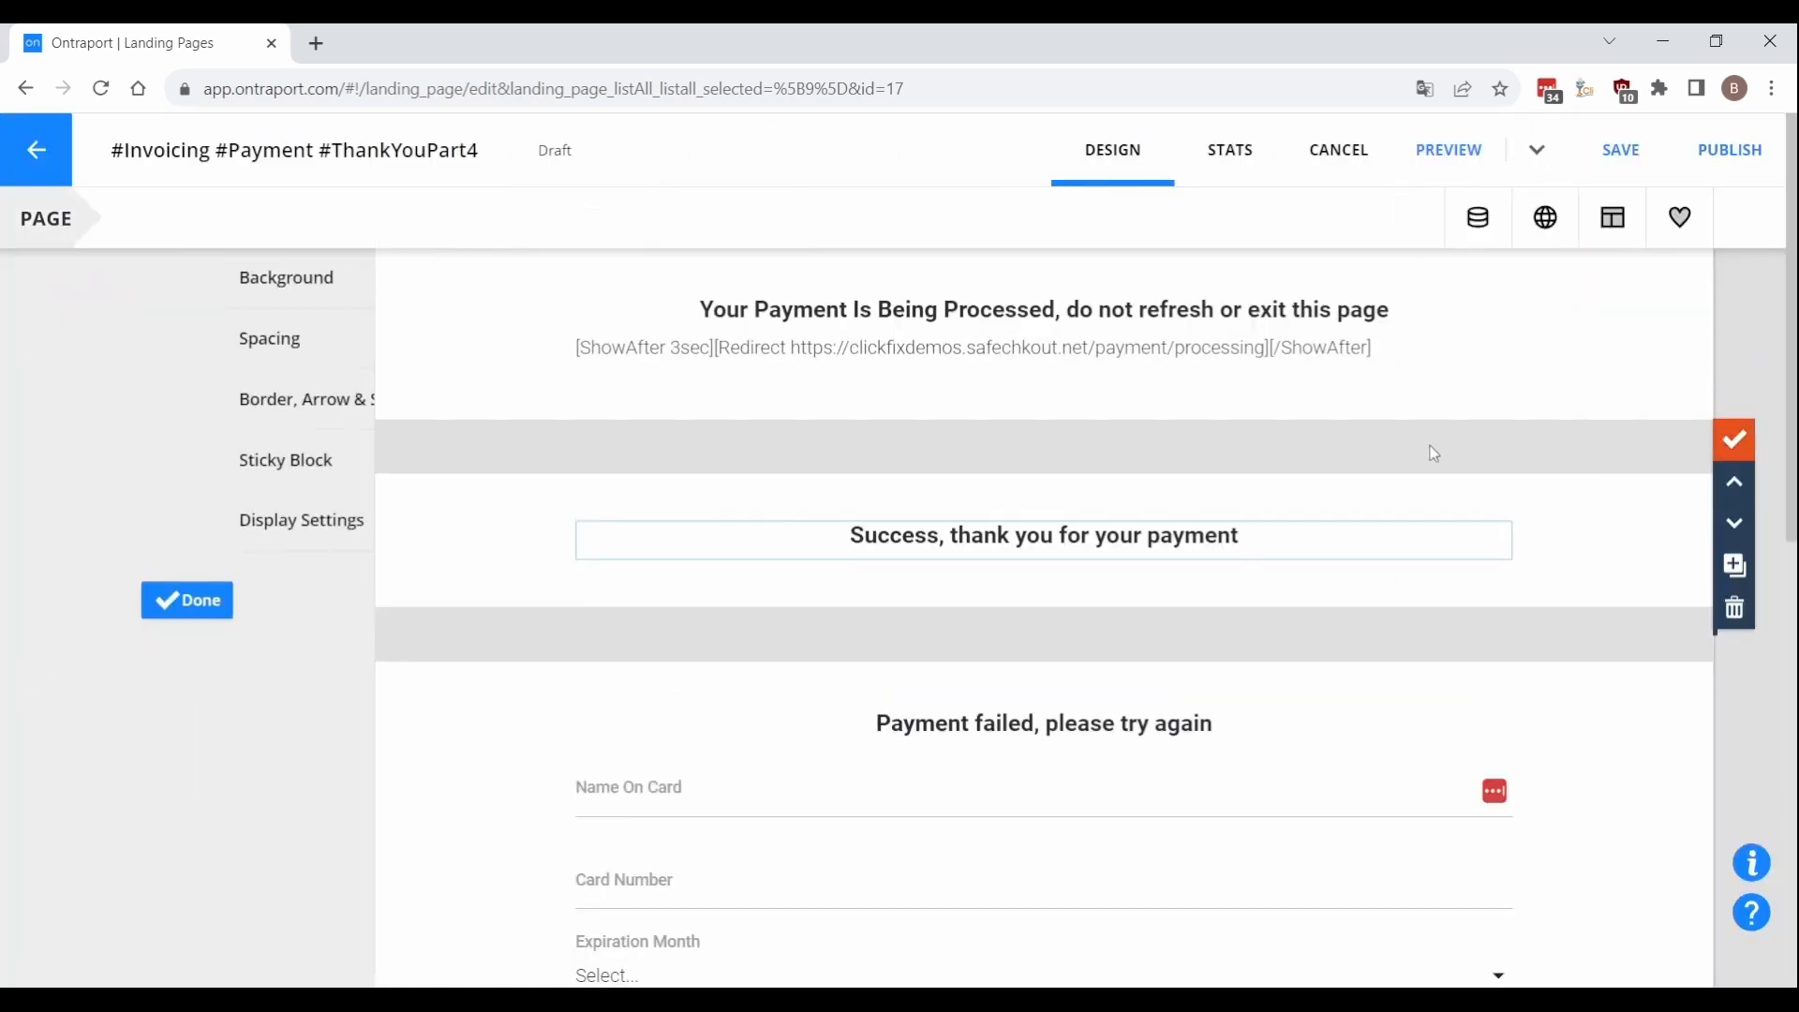
{"action": "left_click", "coordinate": [230, 514]}
{"action": "left_click", "coordinate": [205, 583]}
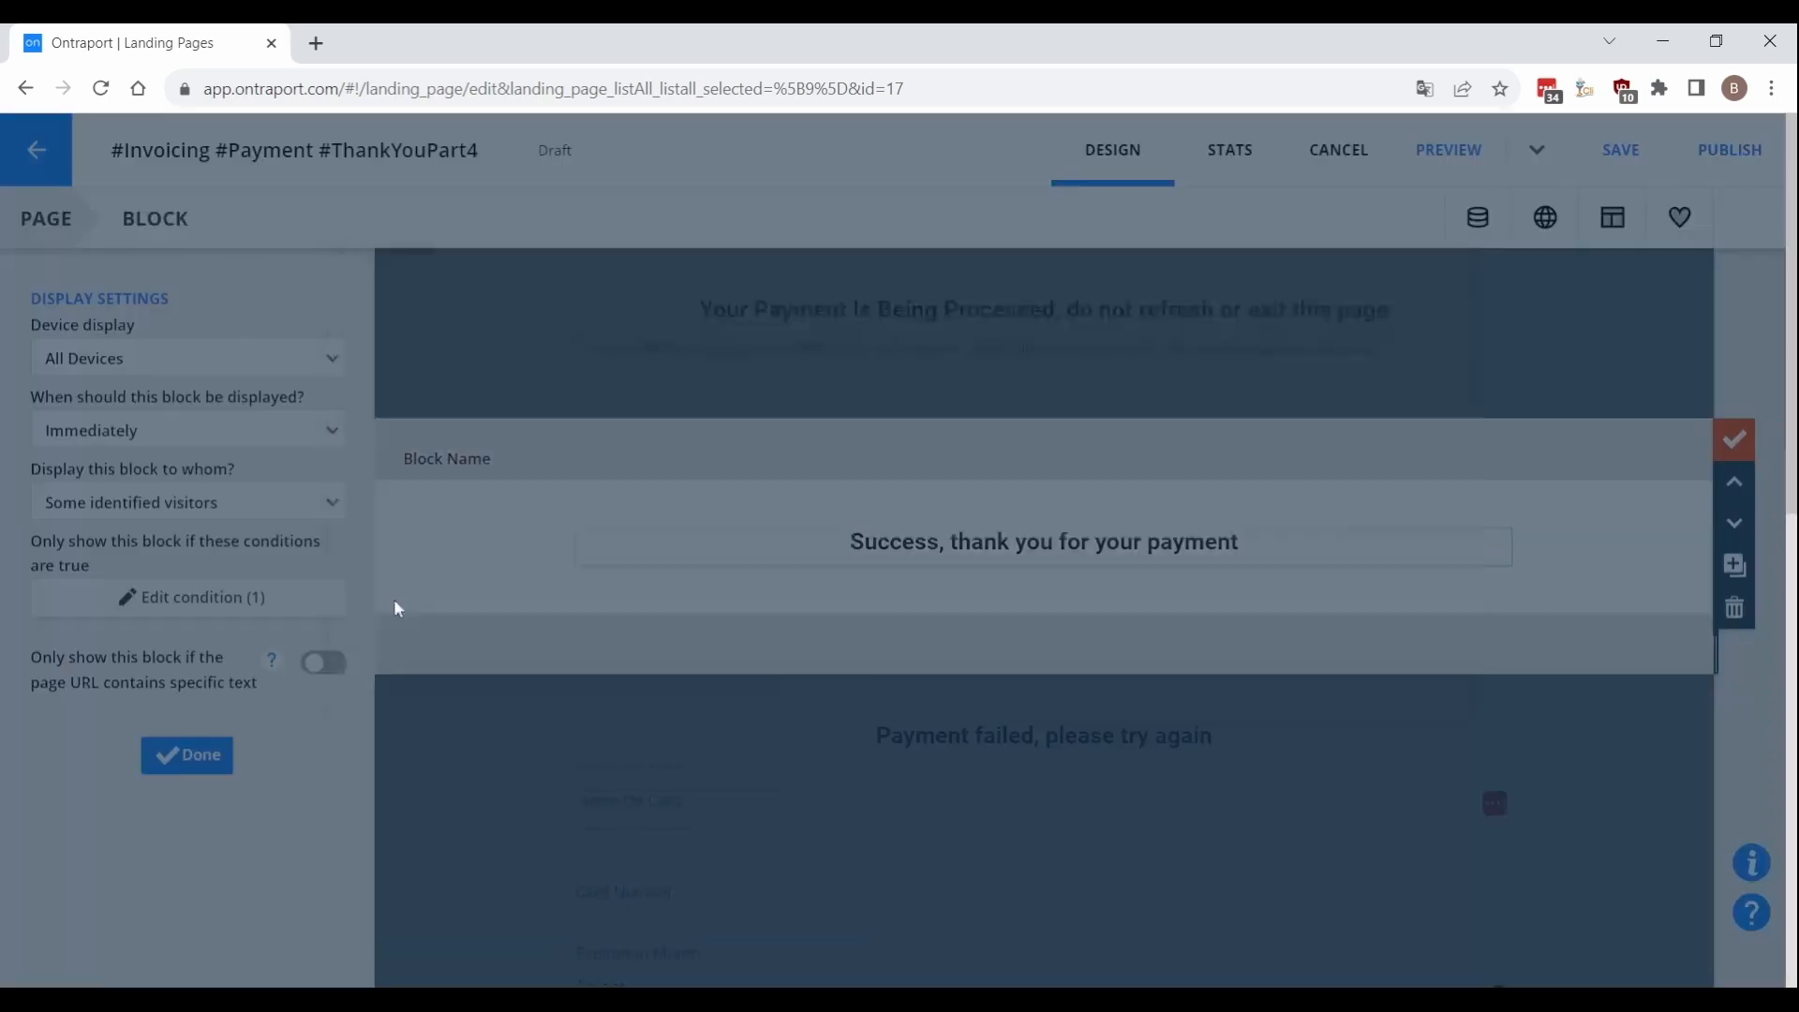
{"action": "left_click", "coordinate": [1079, 527]}
{"action": "left_click", "coordinate": [1031, 636]}
{"action": "left_click", "coordinate": [1385, 607]}
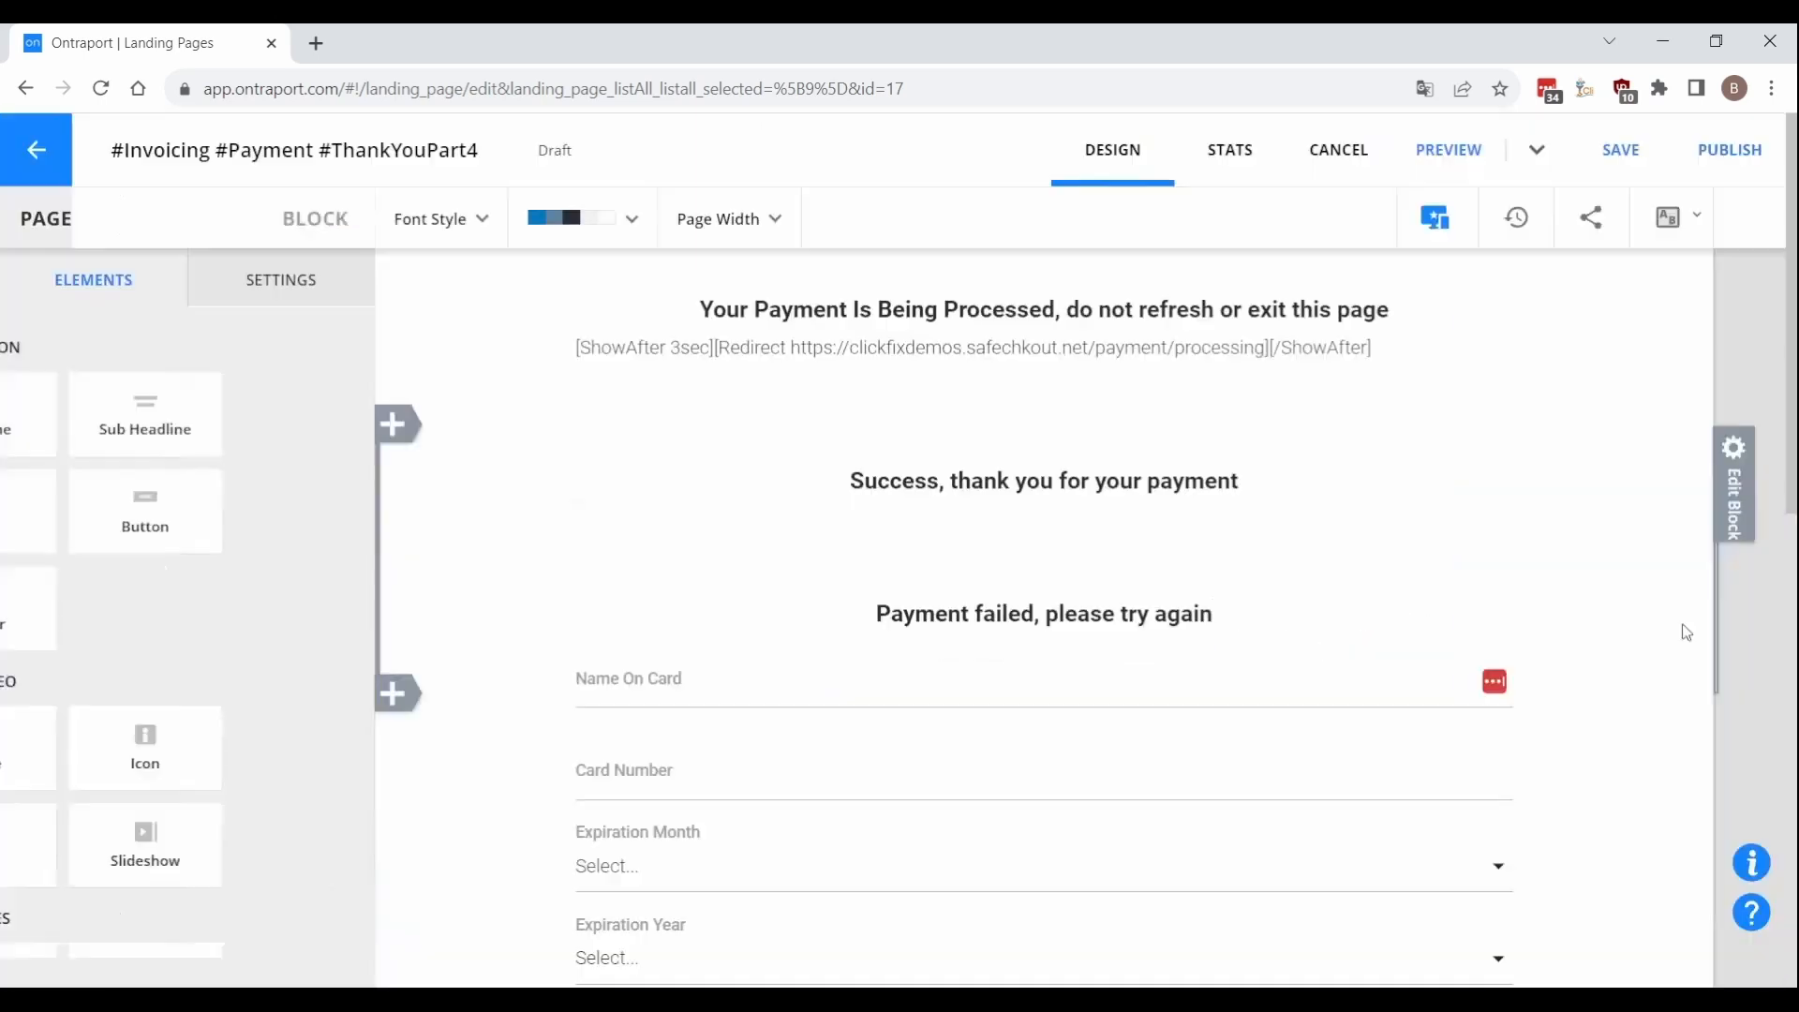
Step: Set the "Payment failed, please try again" block's display condition to Payment >> Status equal to Awaiting Payment
{"action": "left_click", "coordinate": [1734, 456]}
{"action": "left_click", "coordinate": [152, 530]}
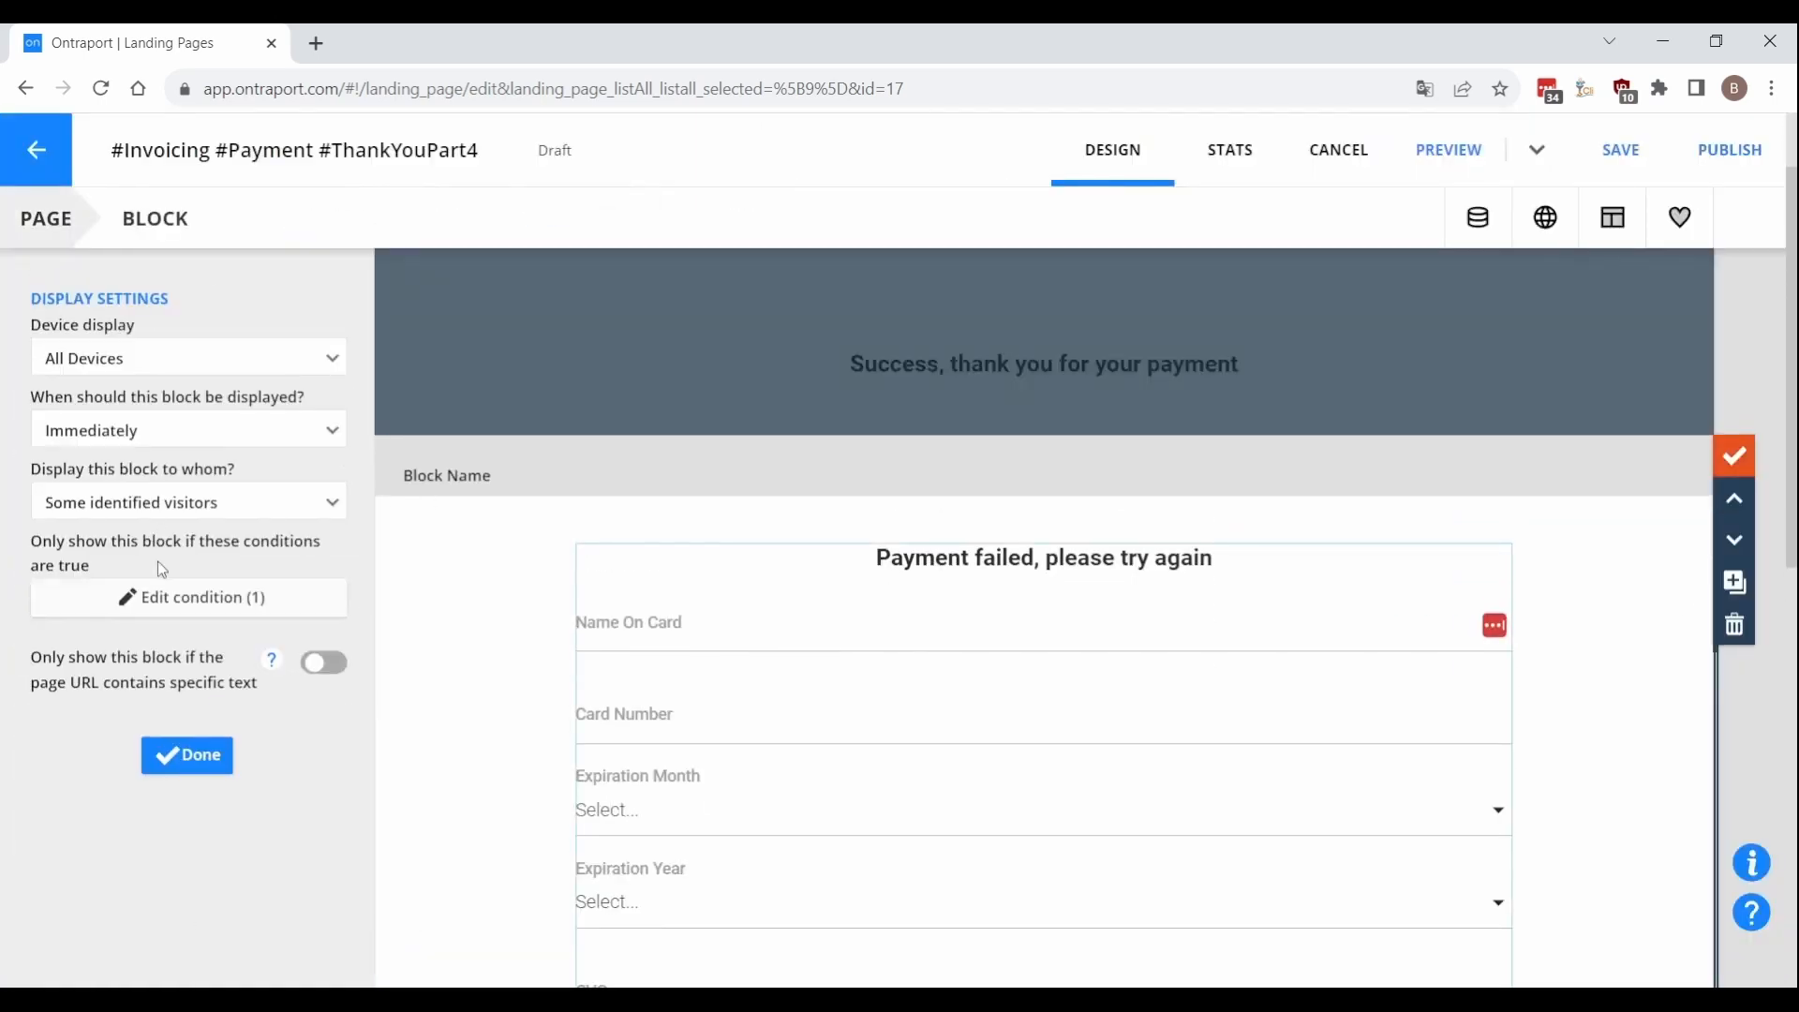
{"action": "left_click", "coordinate": [155, 600]}
{"action": "left_click", "coordinate": [1054, 520]}
{"action": "left_click", "coordinate": [1049, 554]}
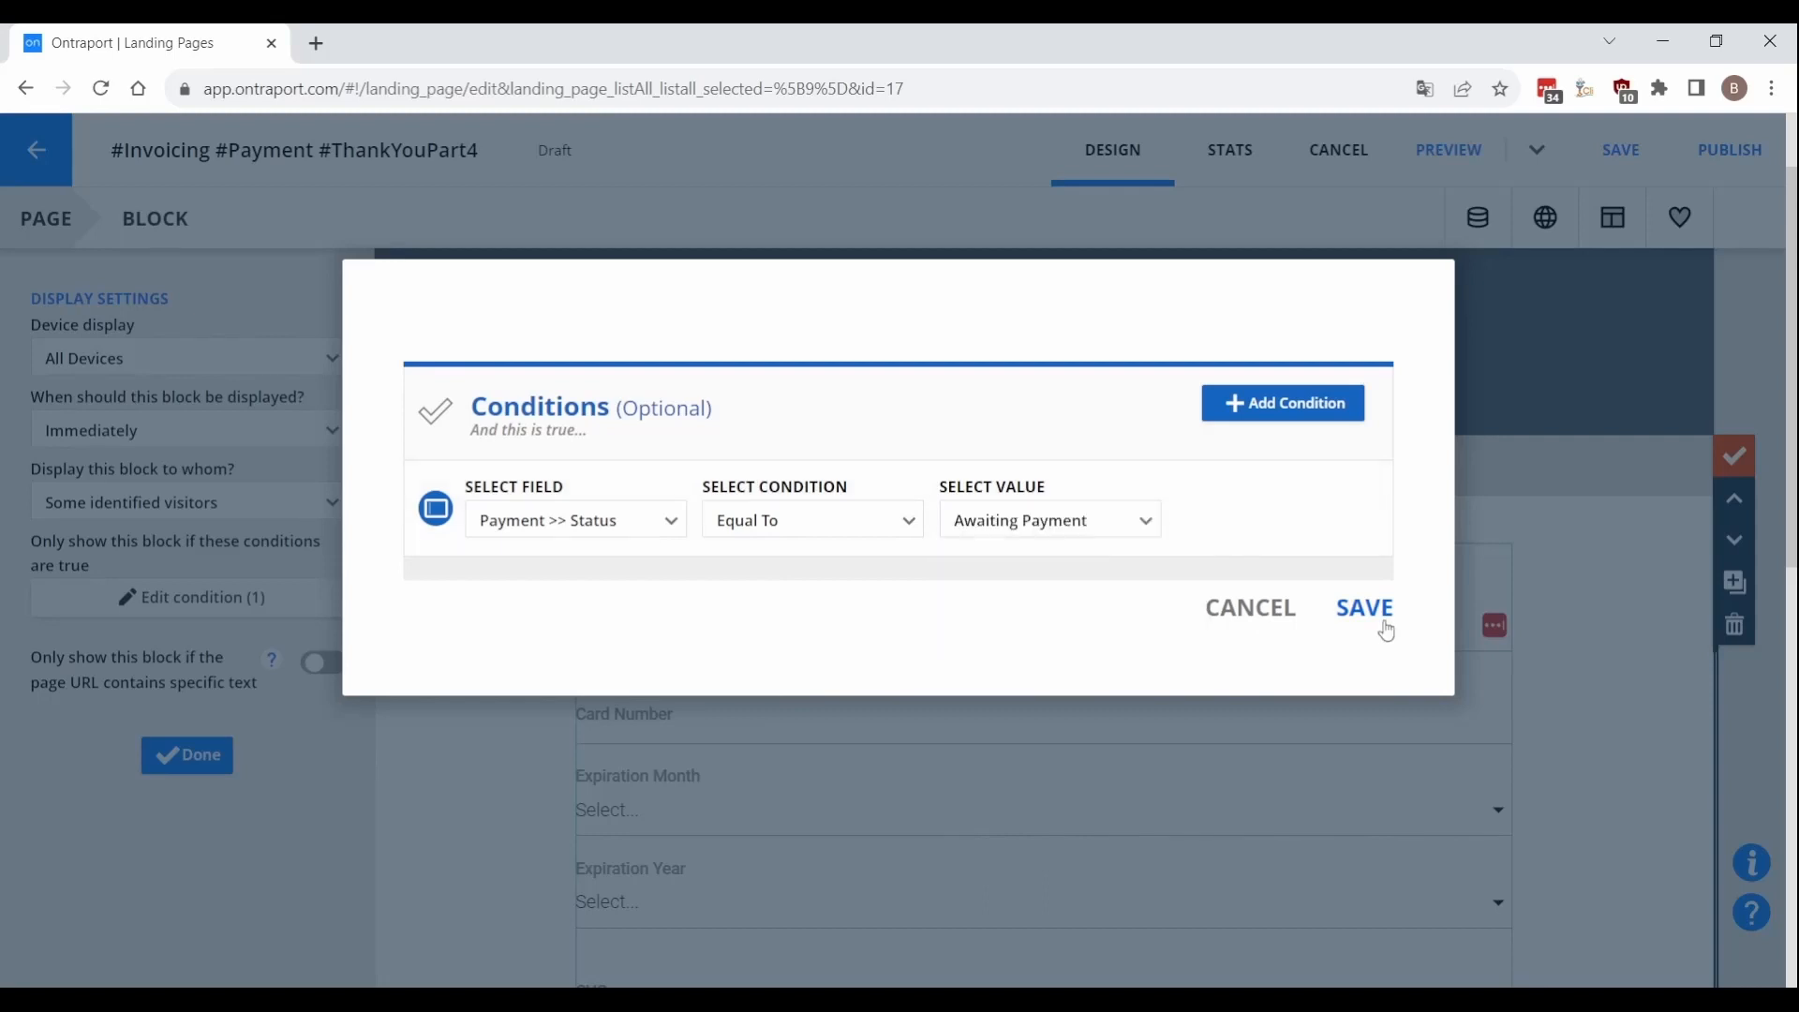
{"action": "left_click", "coordinate": [1385, 609]}
Step: Base the "Oops something went wrong" block's display condition on Payment >> Status with Equal To, and save it
{"action": "scroll", "coordinate": [1659, 702], "scroll_direction": "down", "scroll_amount": 9}
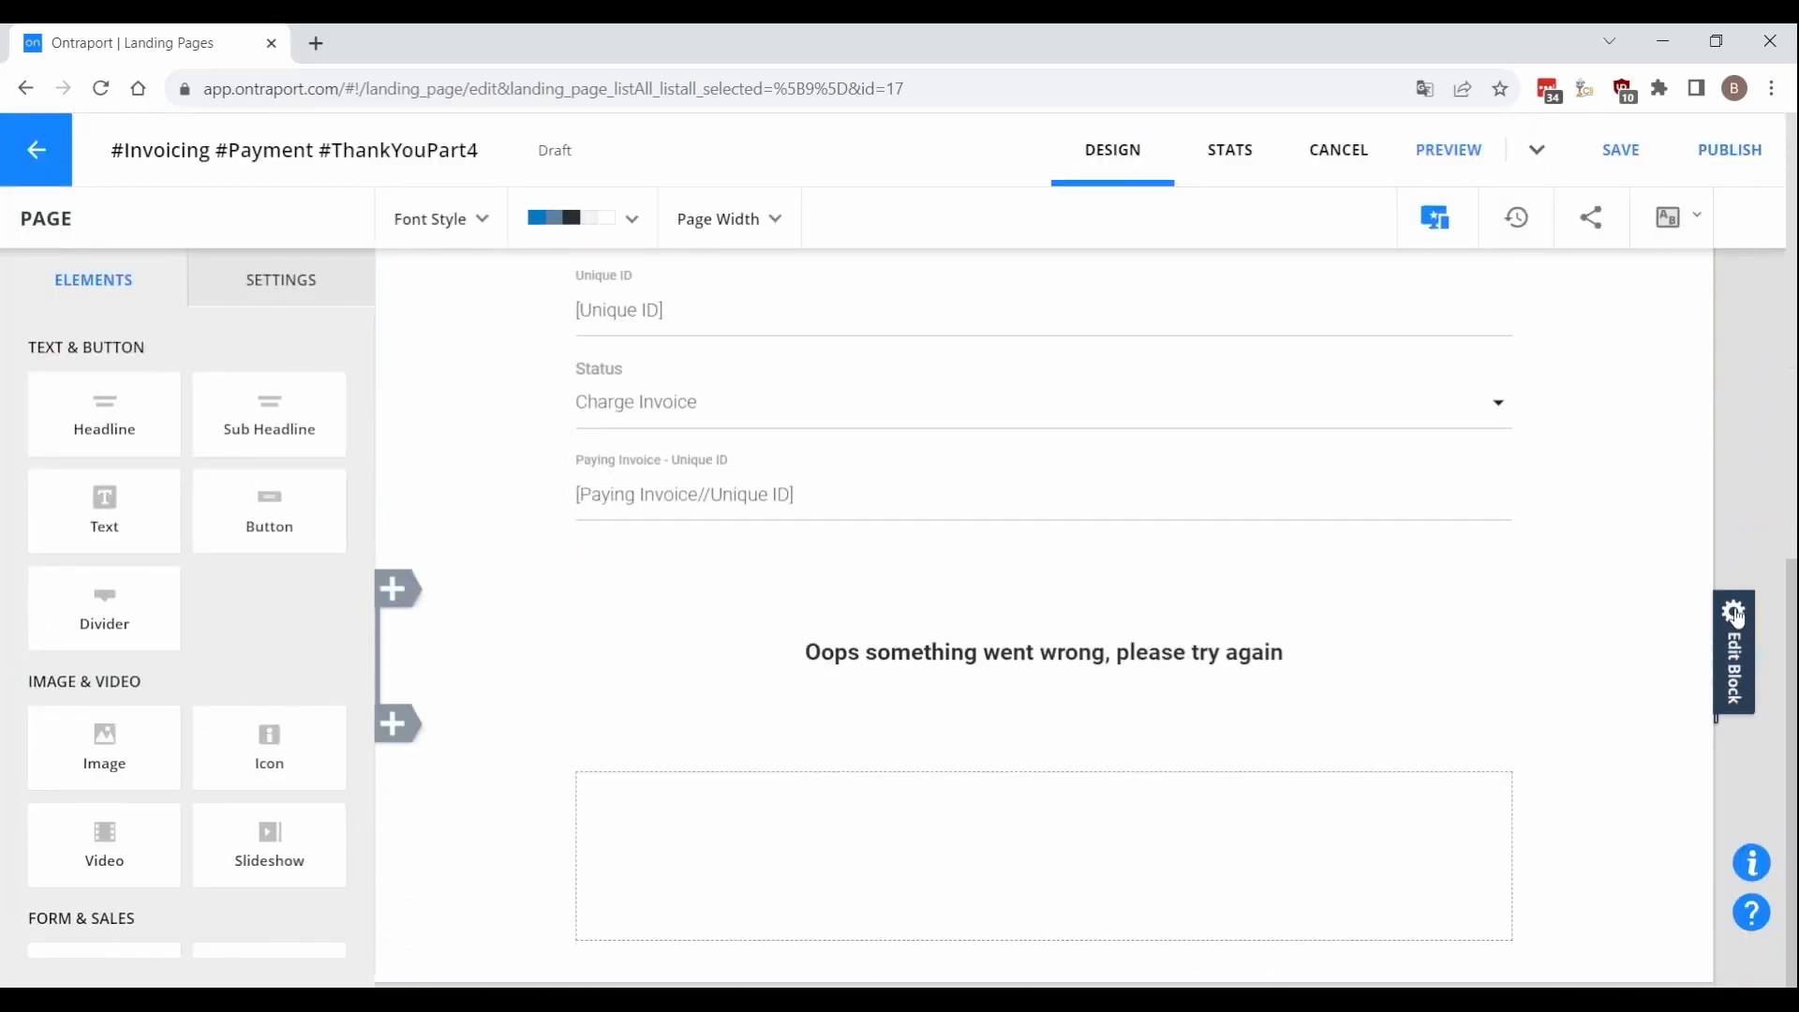
{"action": "left_click", "coordinate": [1735, 613]}
{"action": "left_click", "coordinate": [265, 522]}
{"action": "left_click", "coordinate": [154, 597]}
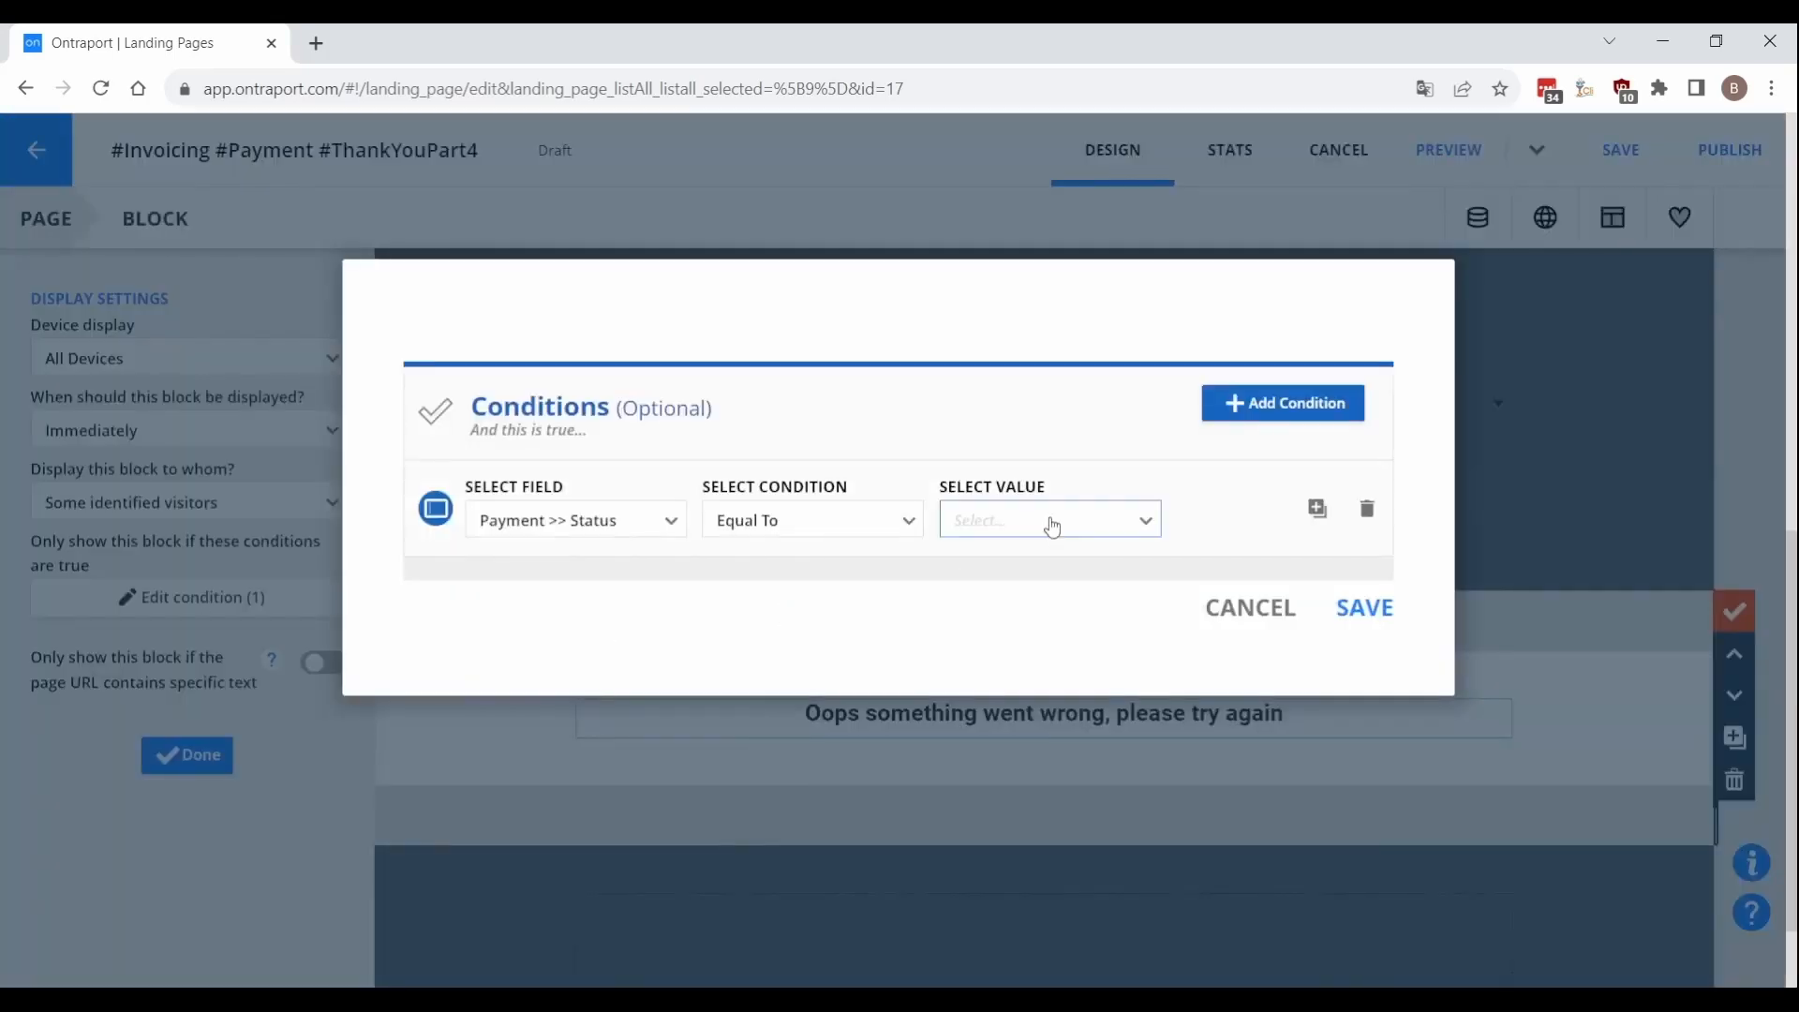
{"action": "left_click", "coordinate": [1365, 608]}
Step: Map the form's Status field to Payment >> Status and make Charge Transaction its default selection
{"action": "scroll", "coordinate": [1245, 619], "scroll_direction": "up", "scroll_amount": 3}
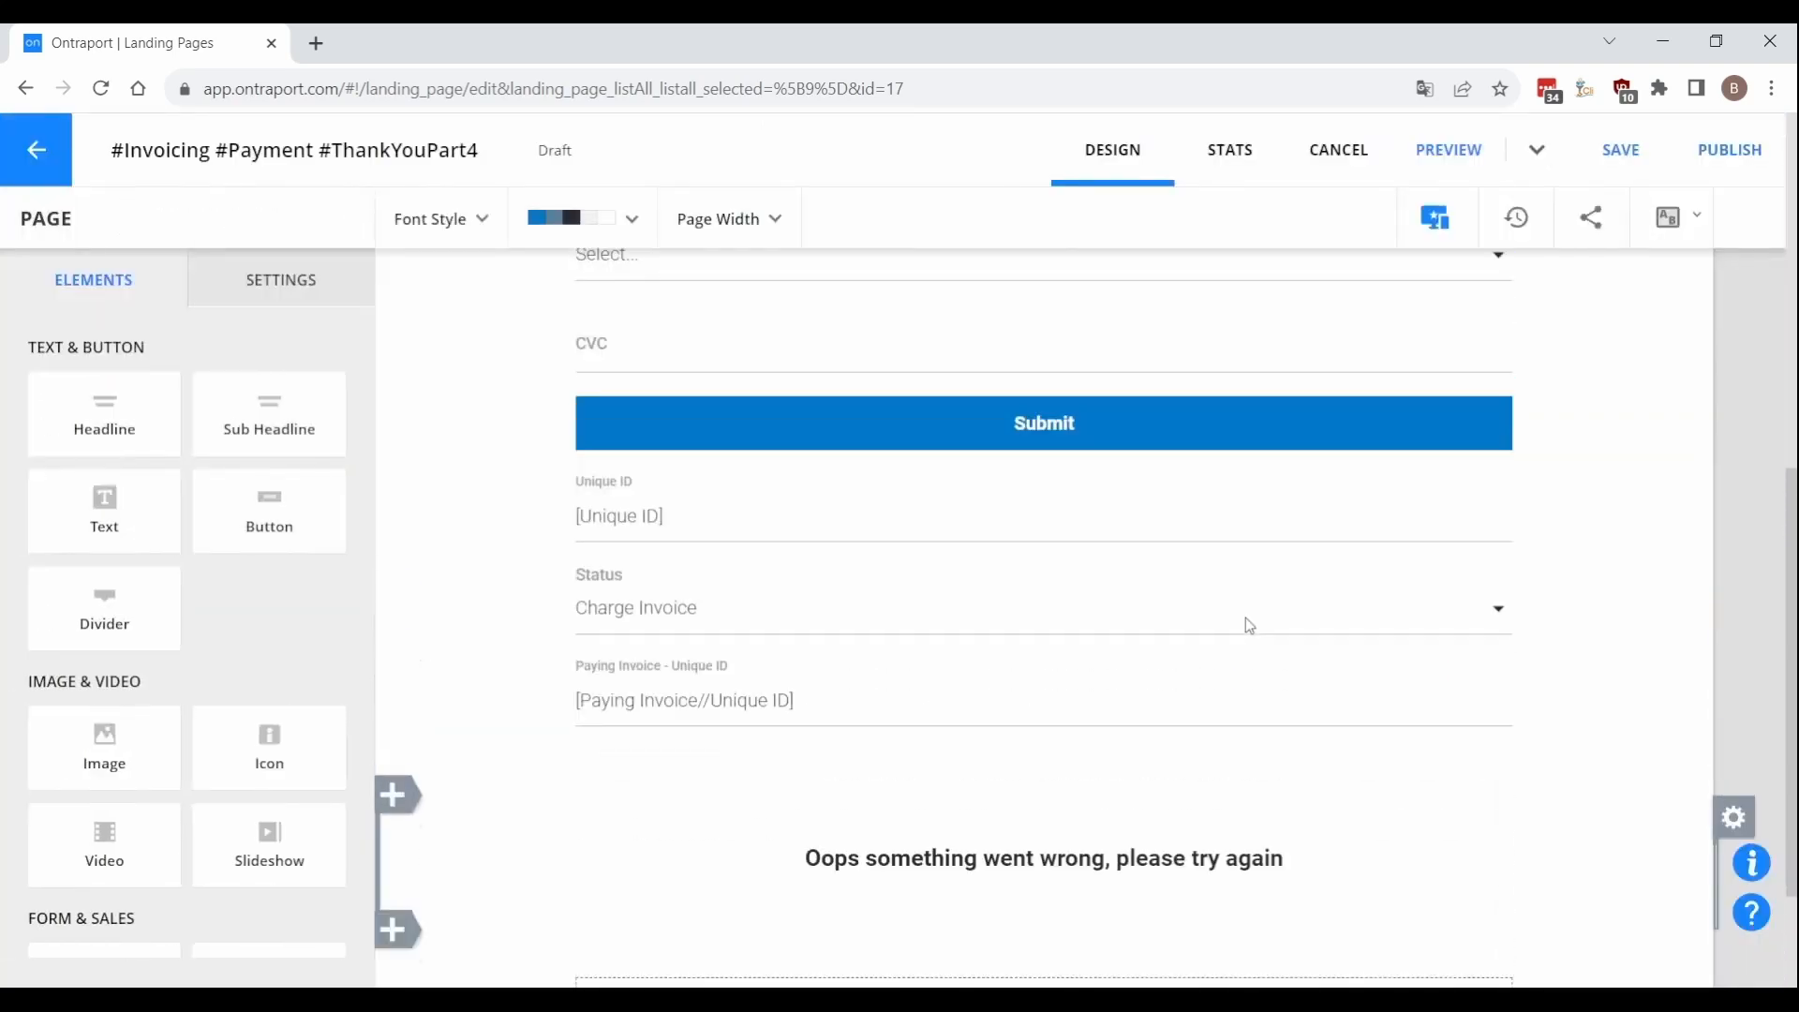
{"action": "left_click", "coordinate": [778, 601]}
{"action": "left_click", "coordinate": [94, 369]}
{"action": "type", "text": "pay"}
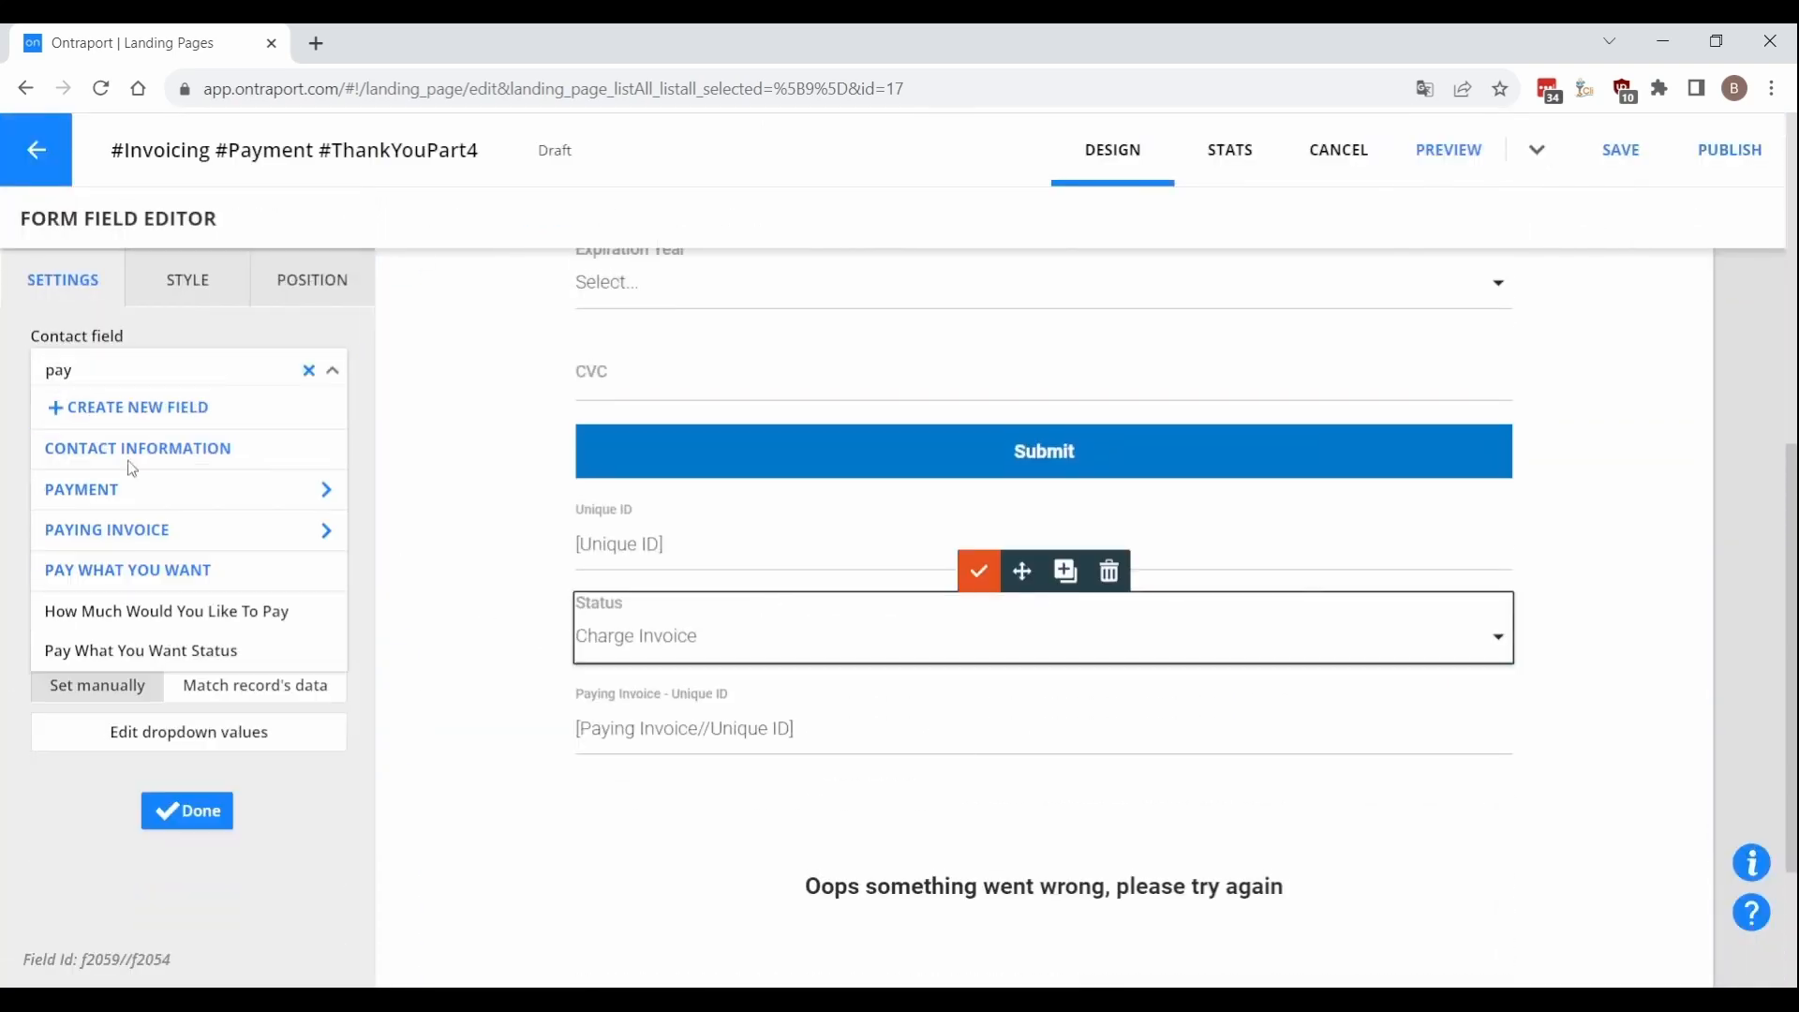
{"action": "left_click", "coordinate": [132, 489]}
{"action": "left_click", "coordinate": [144, 518]}
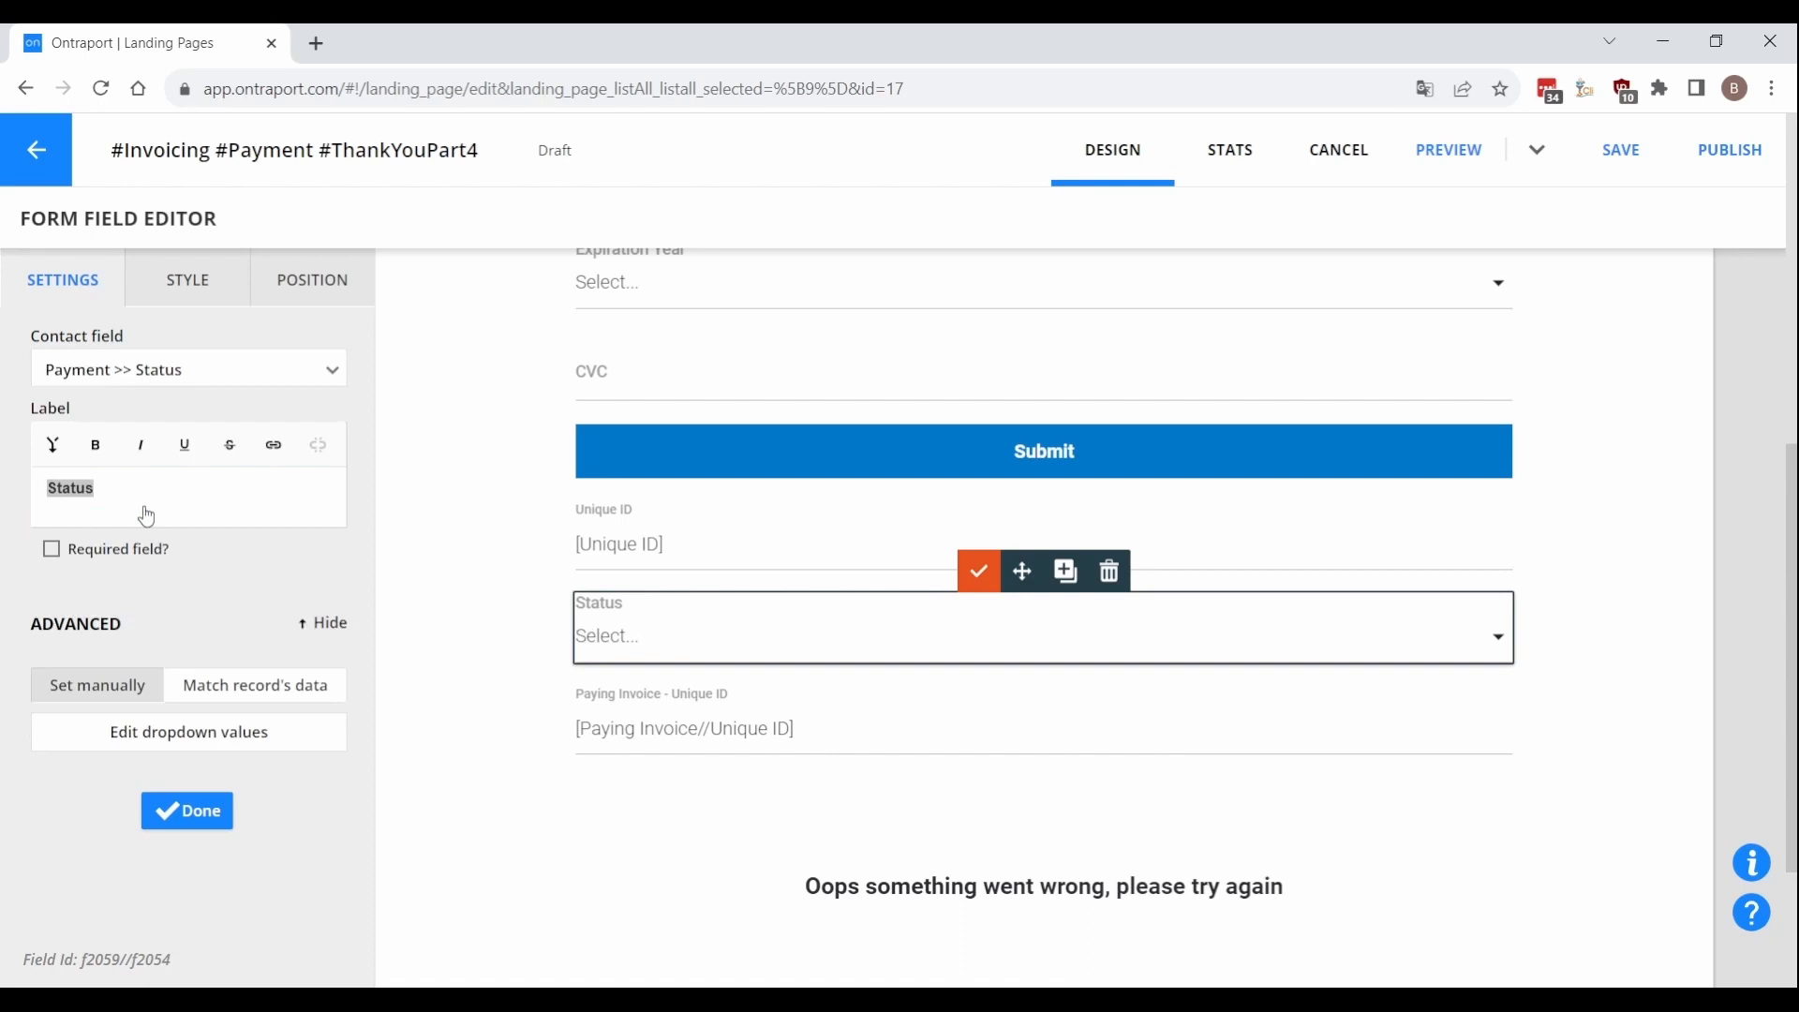
{"action": "left_click", "coordinate": [195, 736]}
{"action": "left_click", "coordinate": [621, 582]}
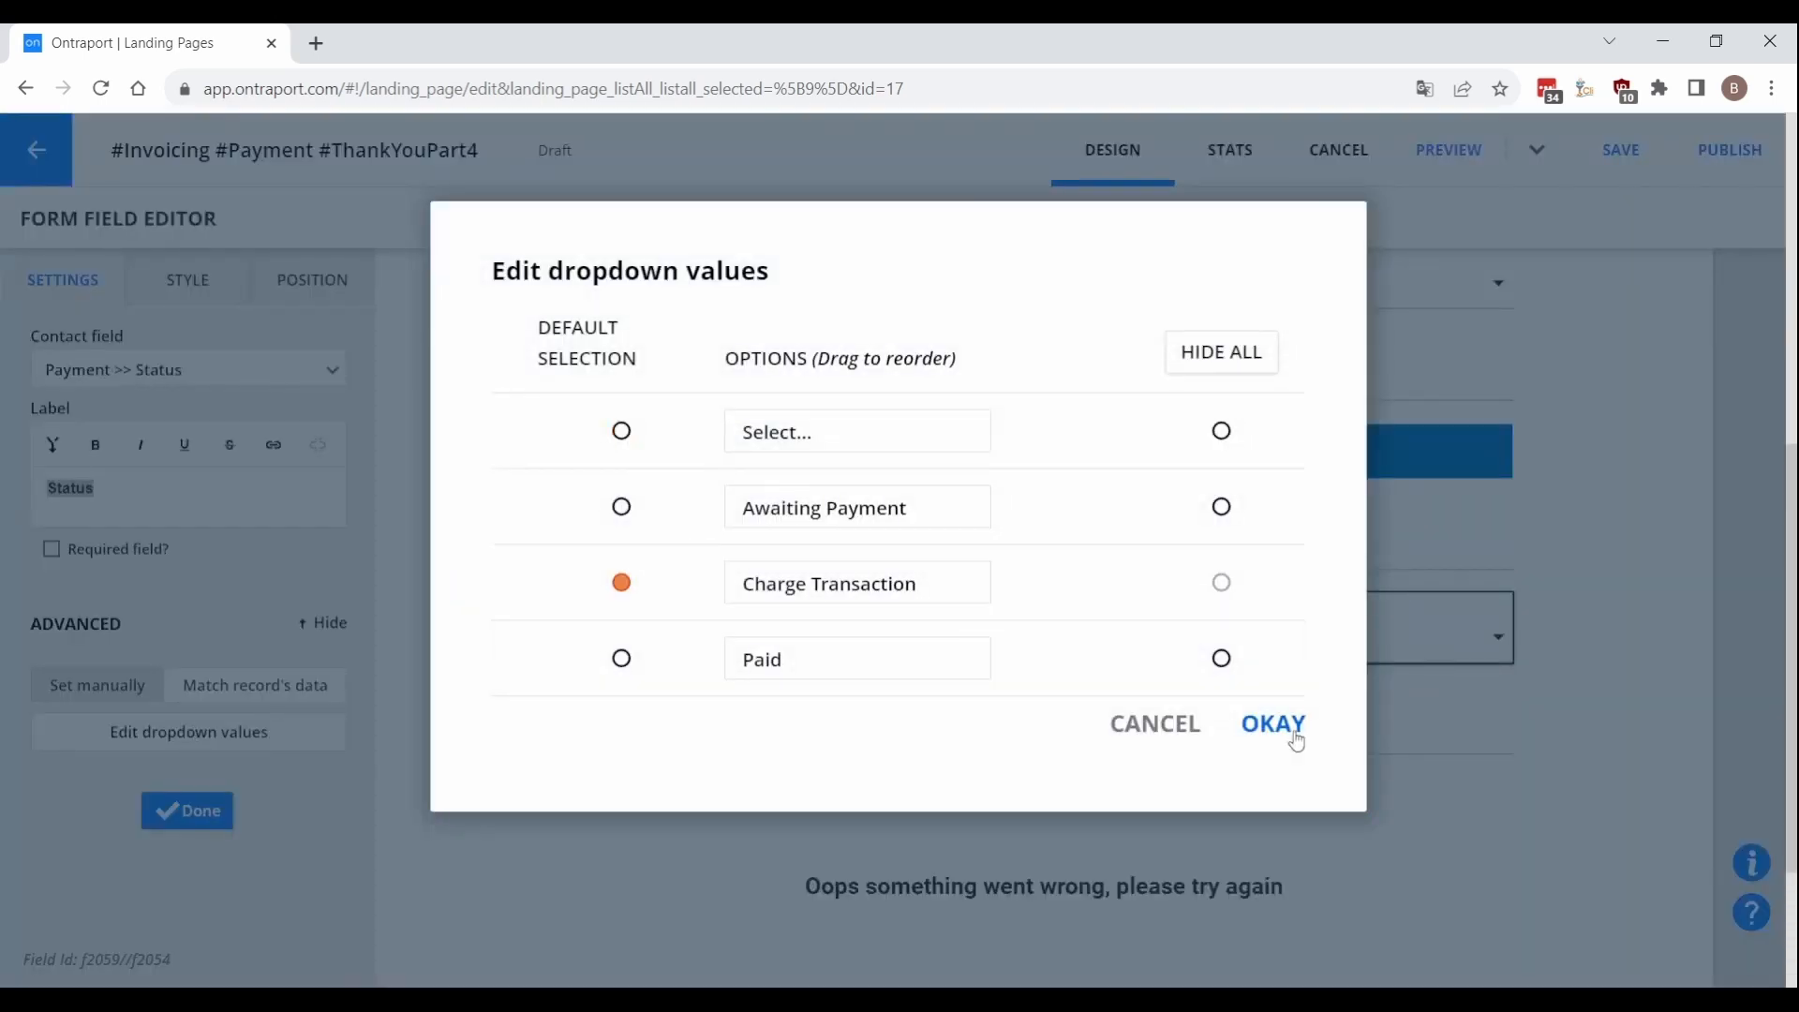
{"action": "left_click", "coordinate": [1273, 724]}
Step: Remap the form's Paying Invoice - Unique ID field to the Payment's Unique ID and prefill it with [Payment//Unique ID]
{"action": "left_click", "coordinate": [843, 728]}
{"action": "left_click", "coordinate": [188, 370]}
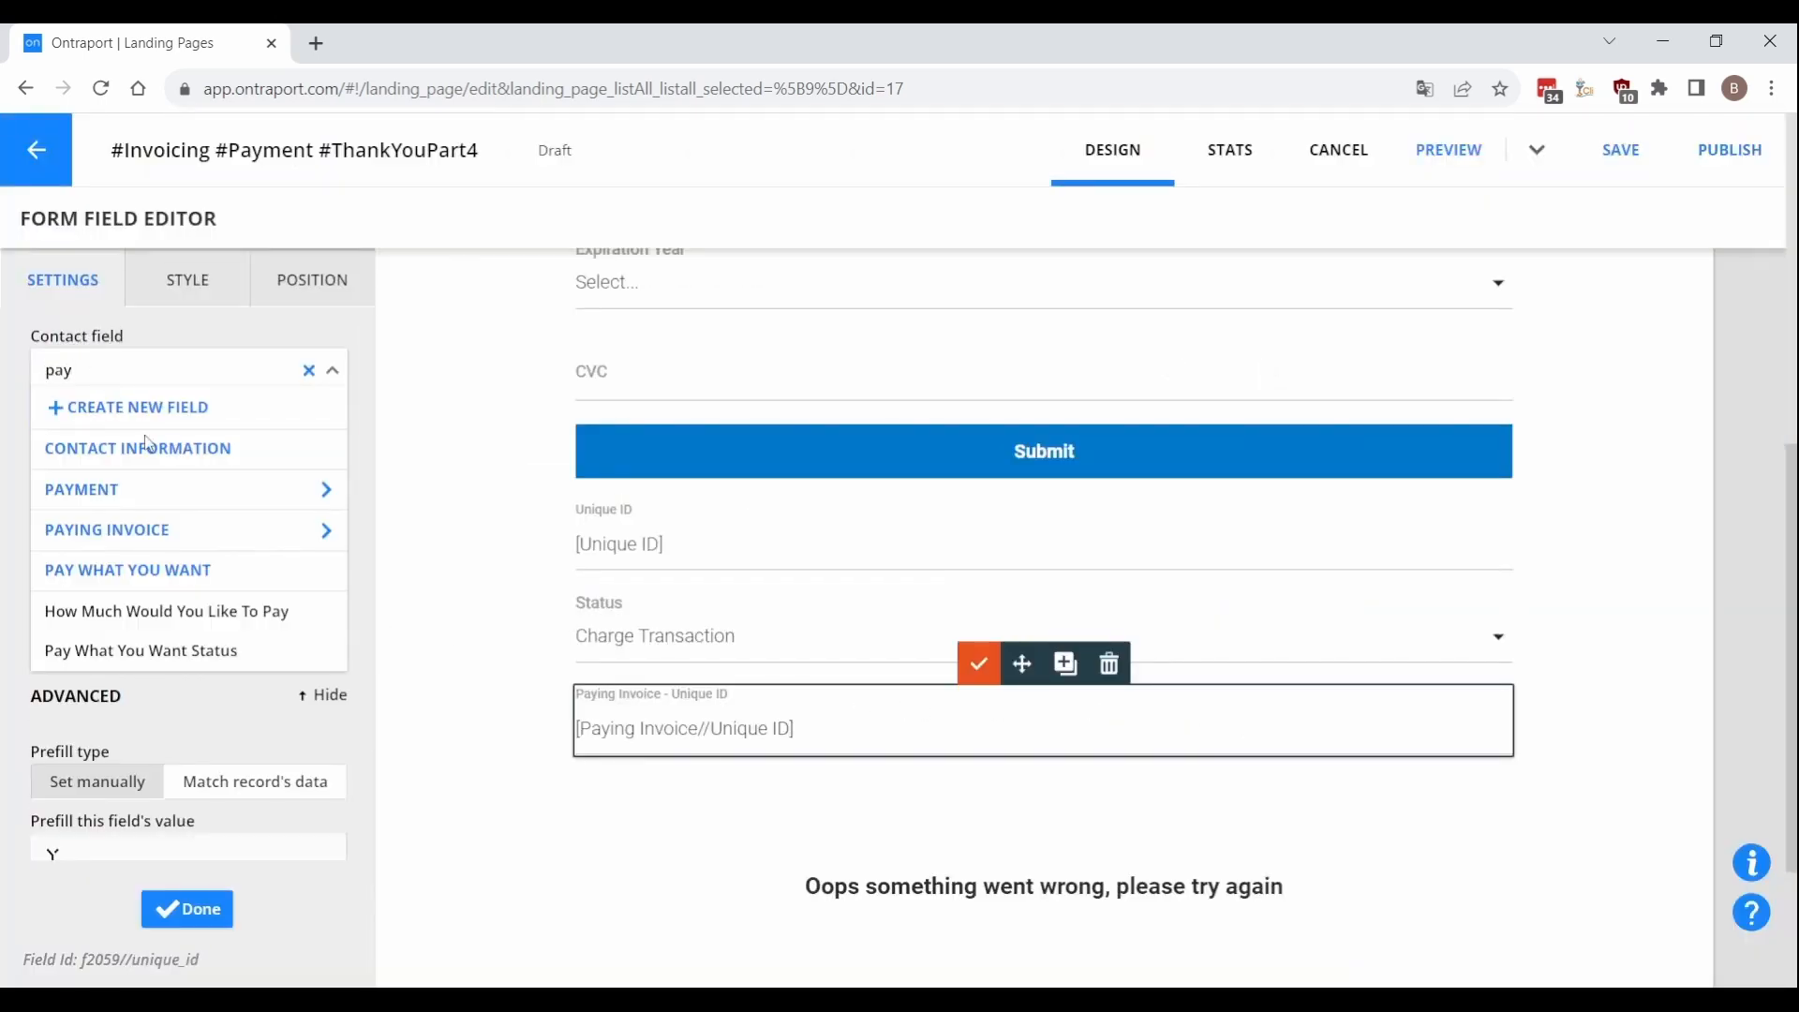
{"action": "left_click", "coordinate": [134, 487]}
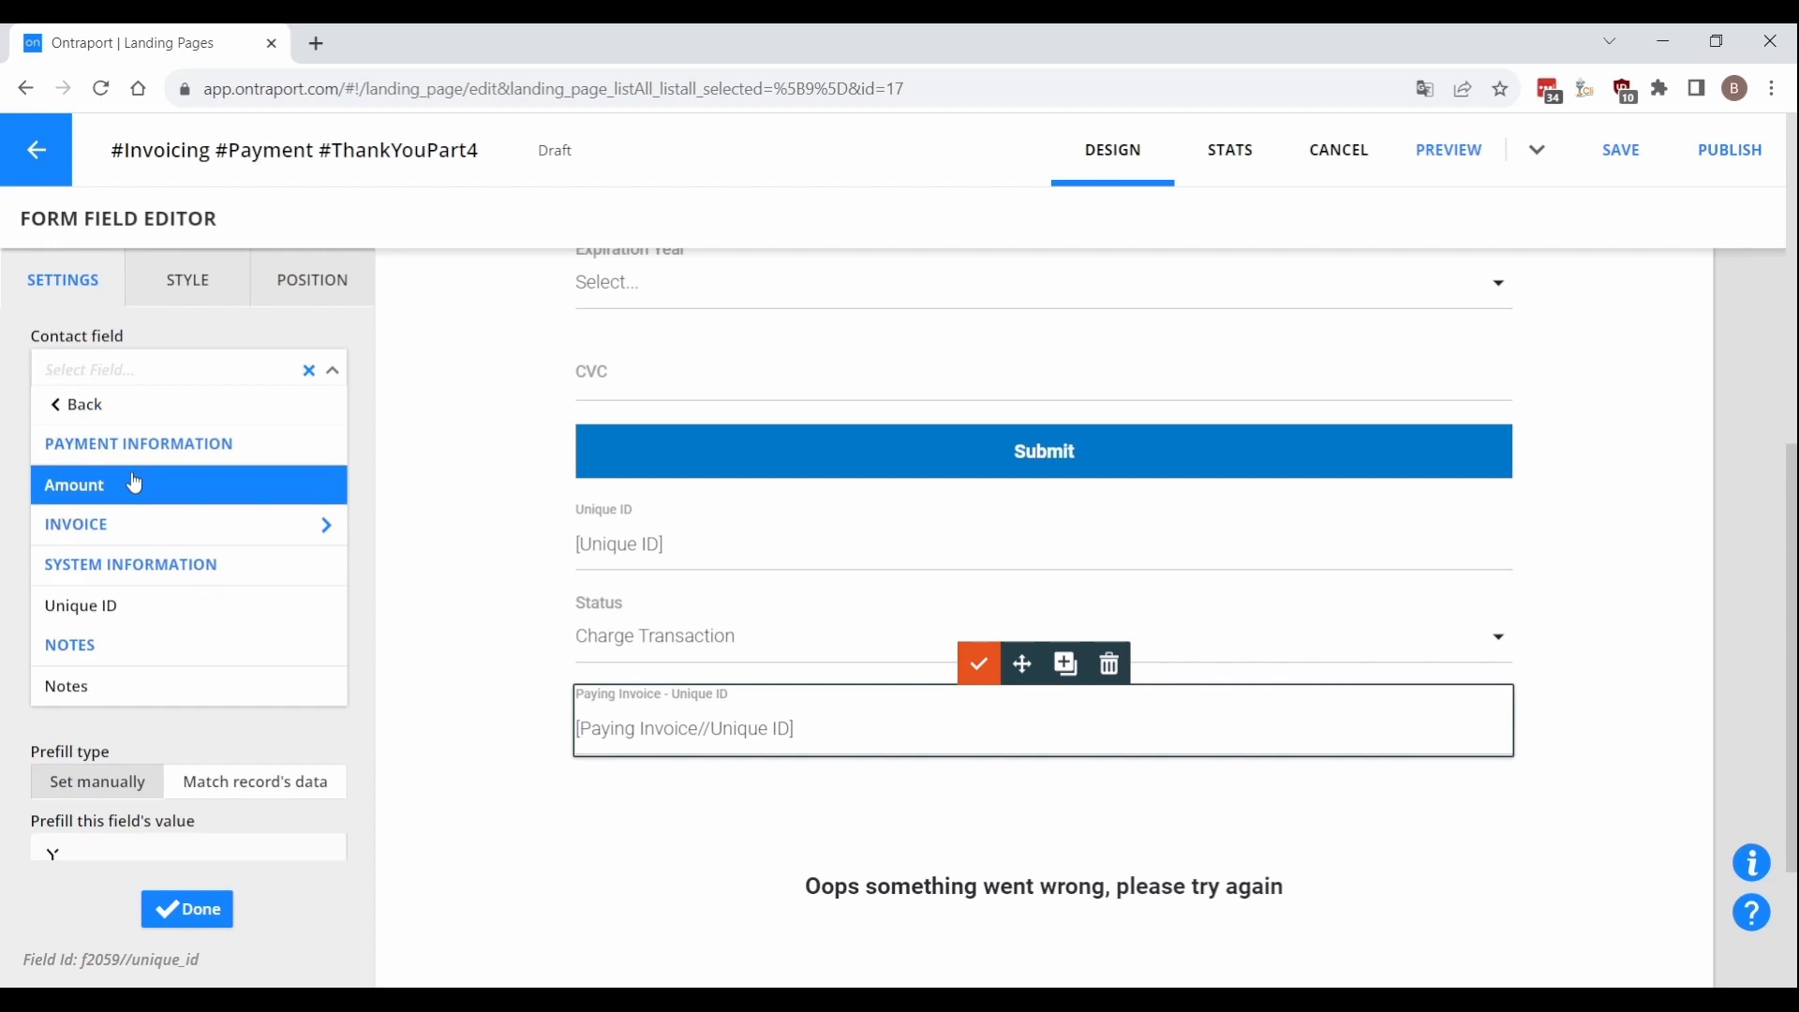
{"action": "left_click", "coordinate": [113, 622]}
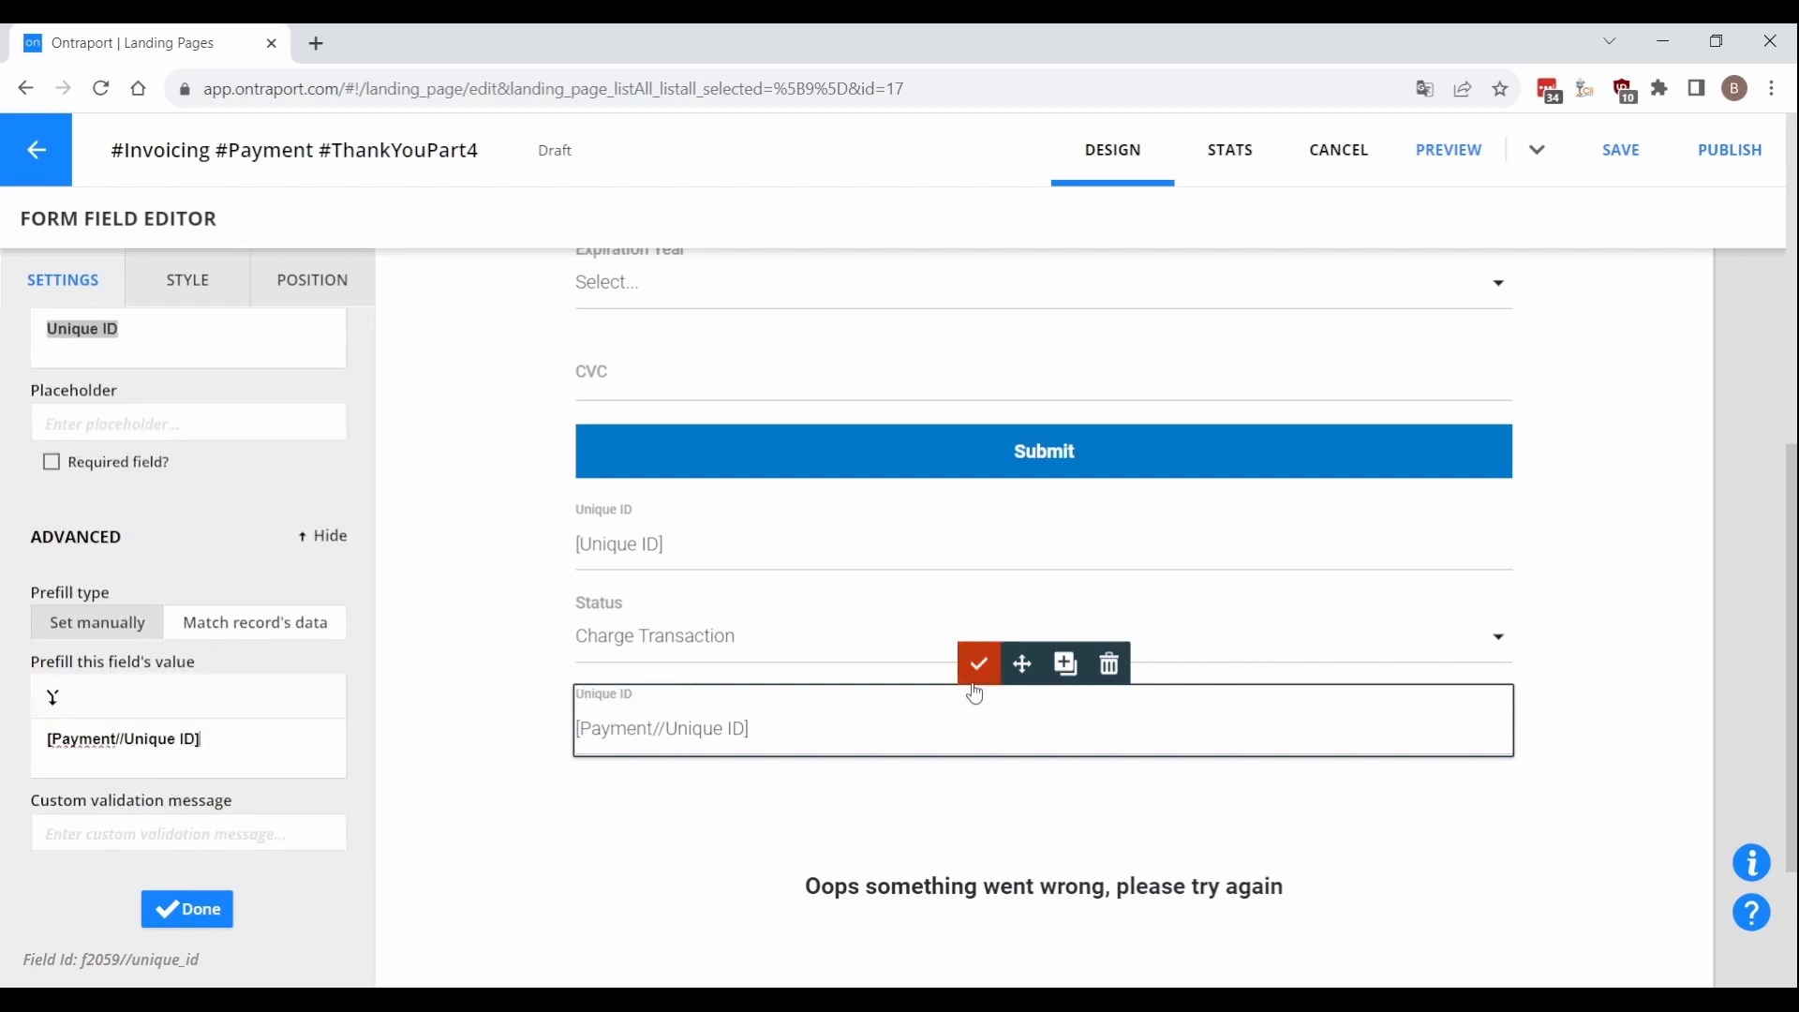
{"action": "left_click", "coordinate": [980, 668]}
{"action": "scroll", "coordinate": [1701, 427], "scroll_direction": "up", "scroll_amount": 5}
{"action": "left_click", "coordinate": [1732, 366]}
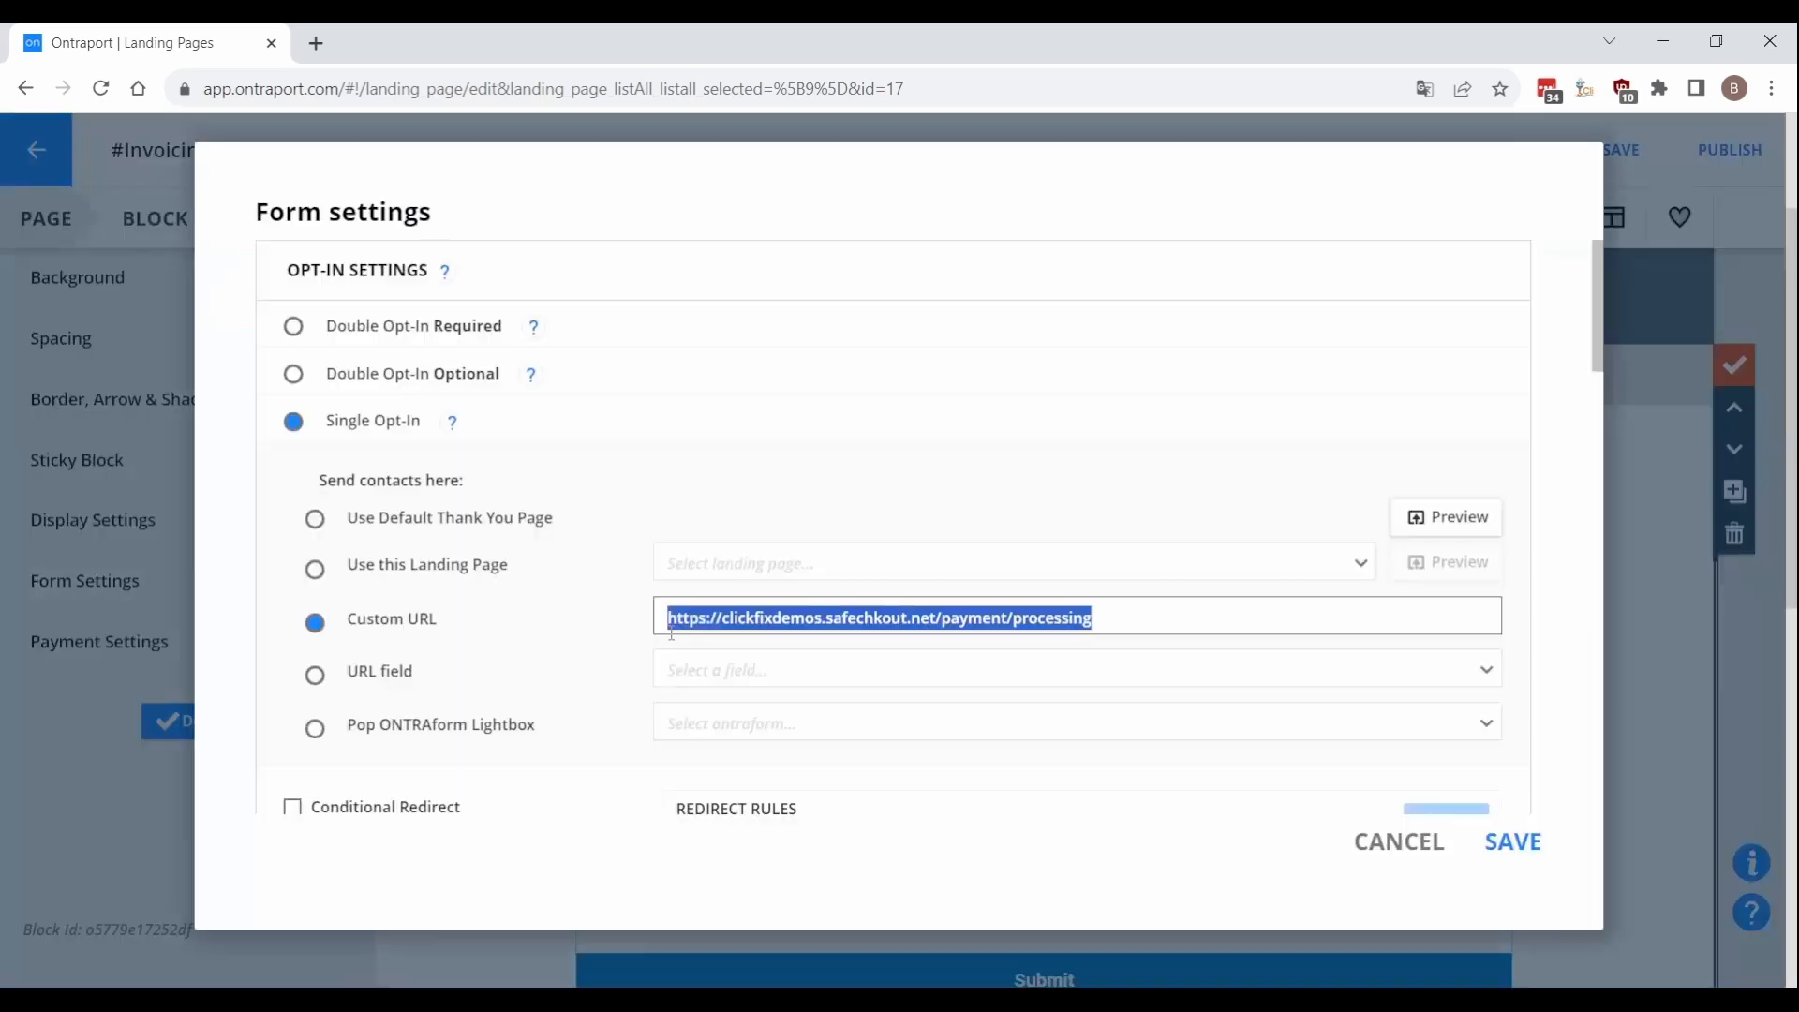
{"action": "left_click", "coordinate": [1195, 618]}
{"action": "type", "text": "_part4"}
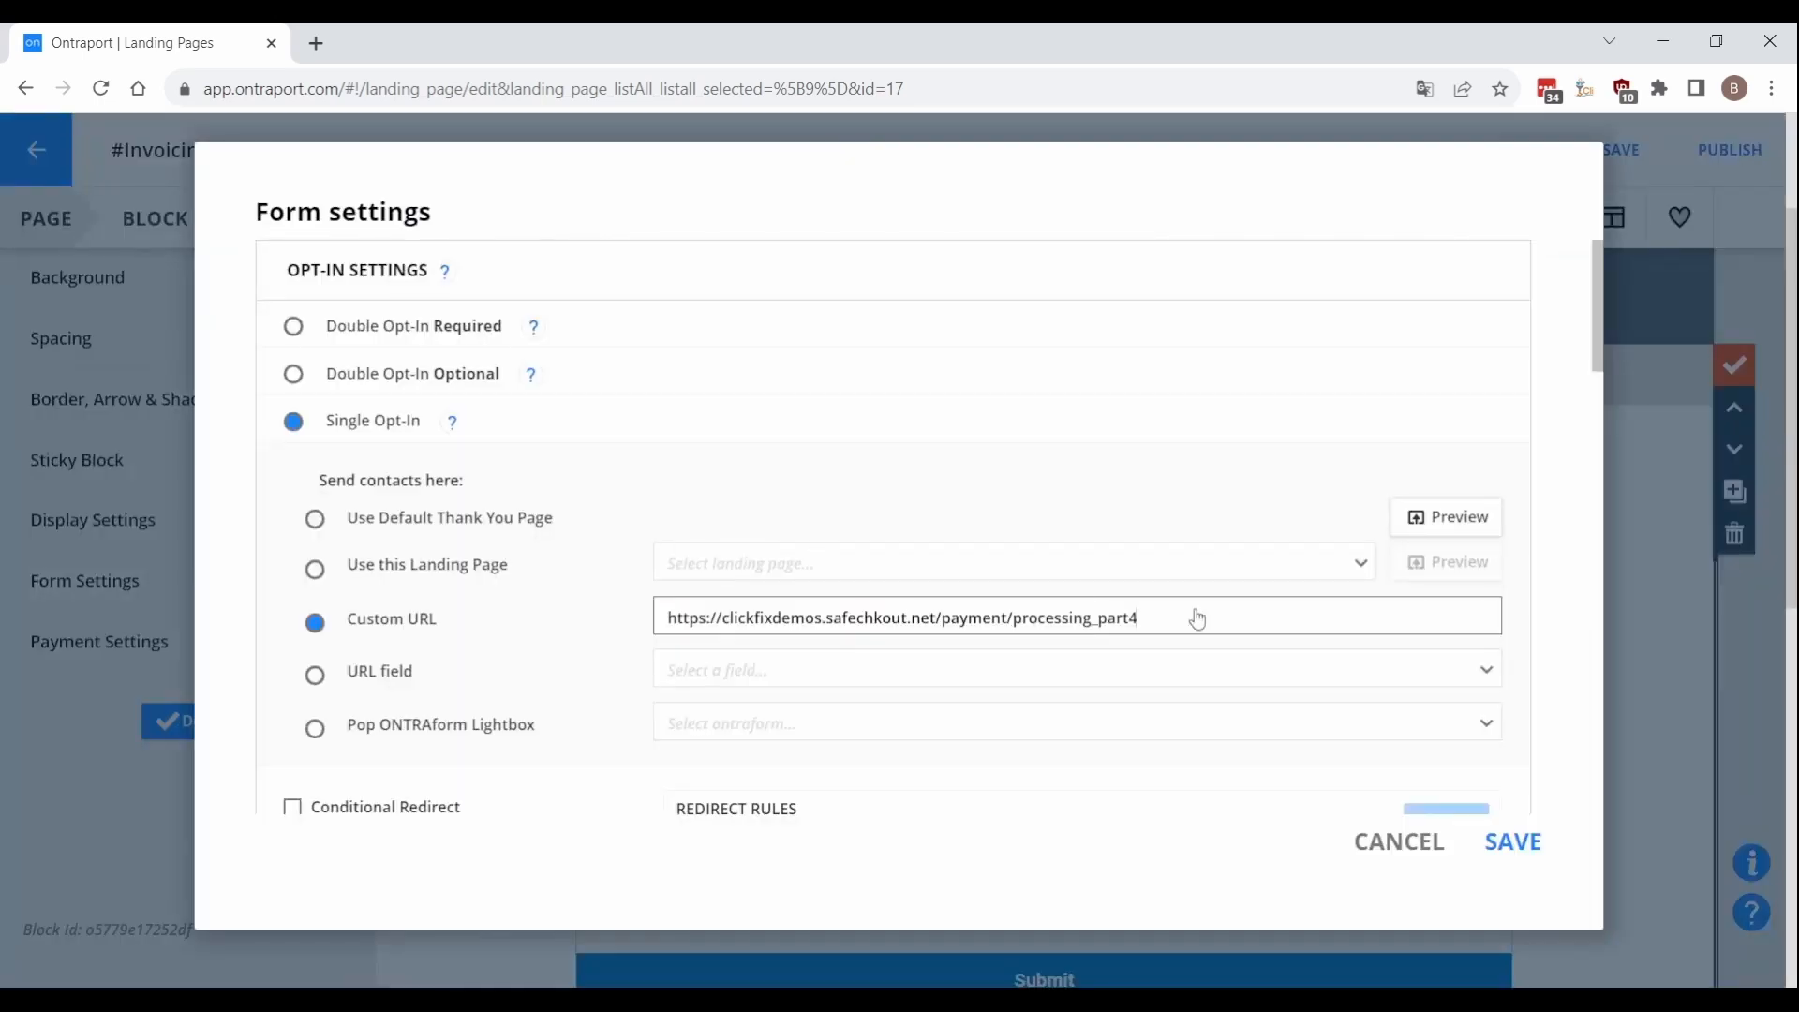
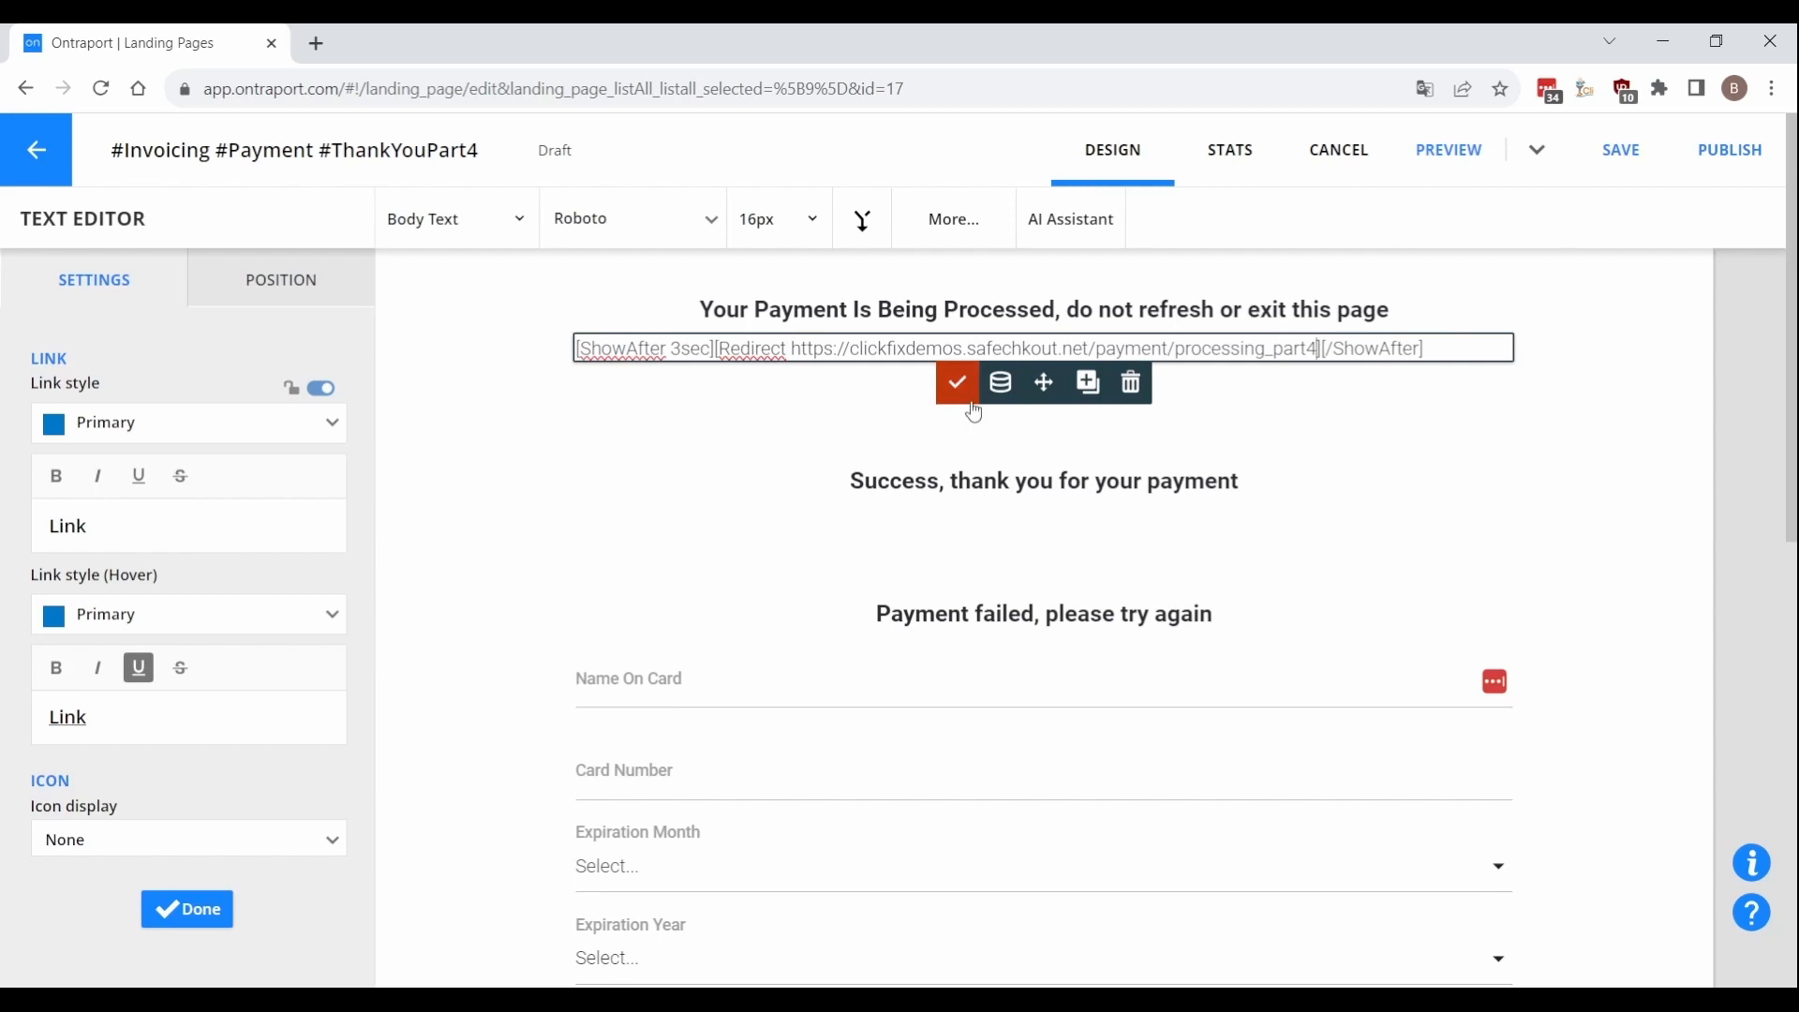
{"action": "left_click", "coordinate": [967, 398]}
{"action": "left_click", "coordinate": [1730, 150]}
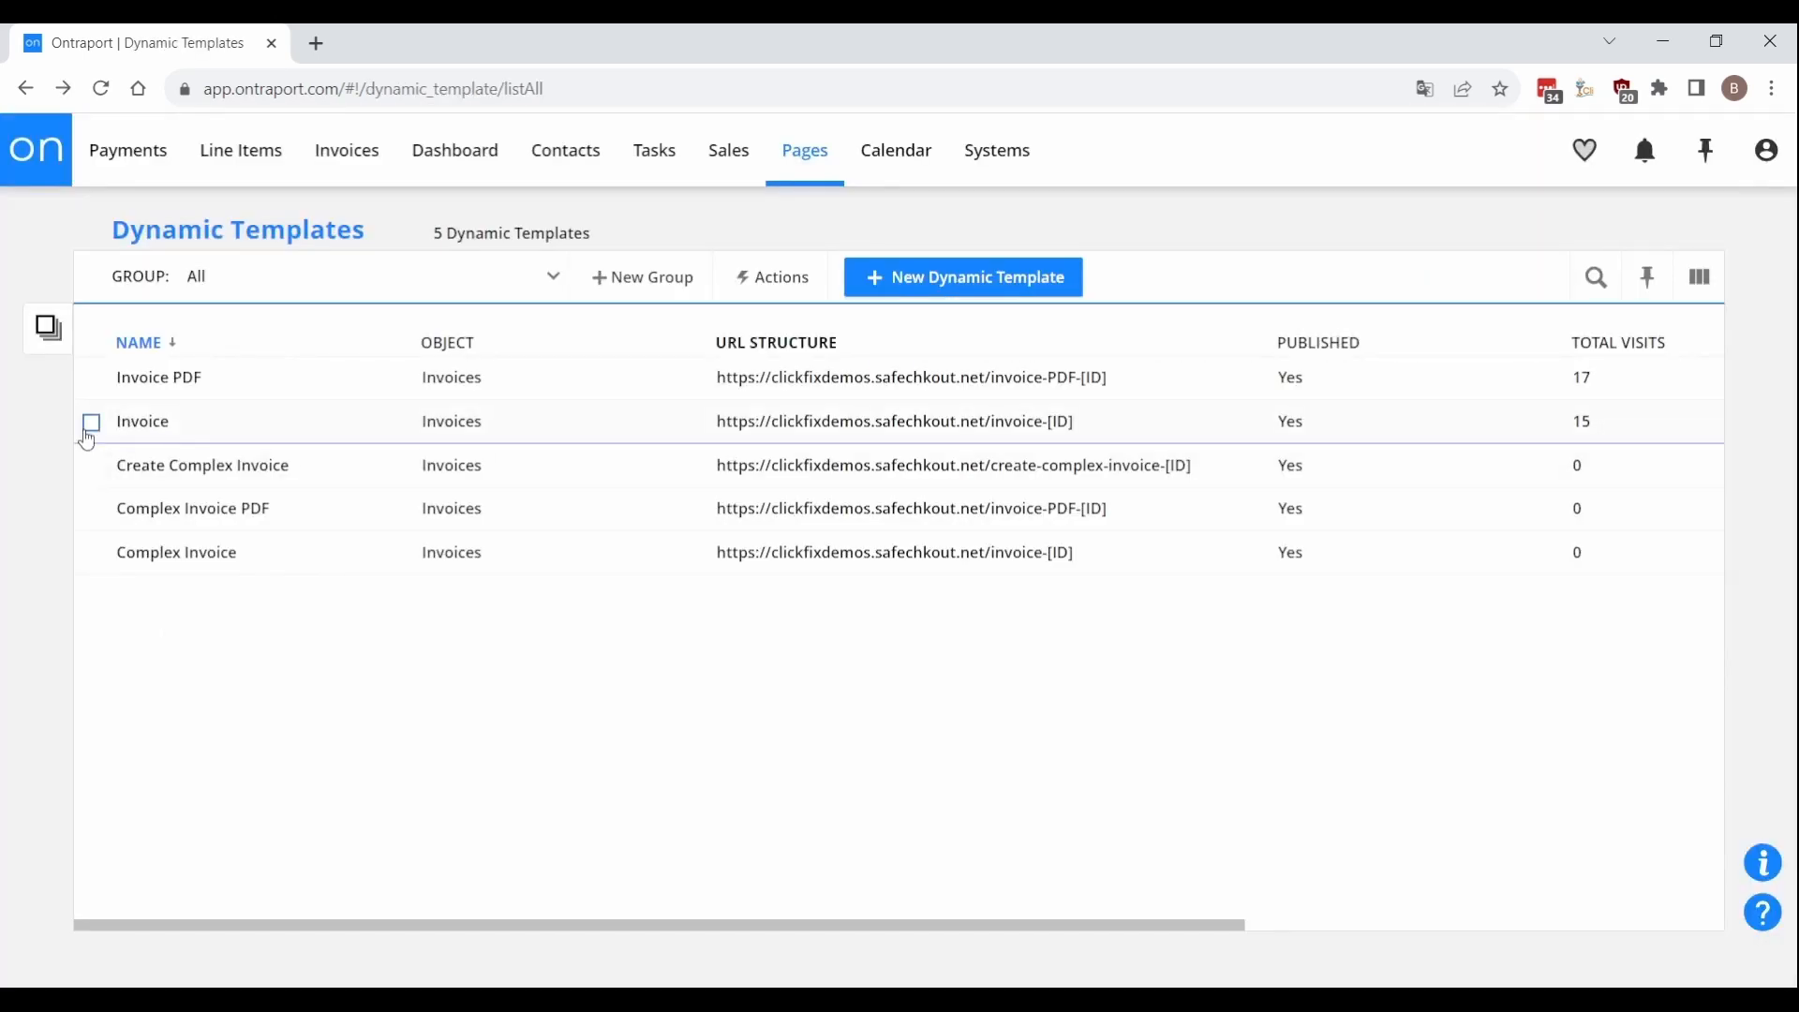
Step: Duplicate the Invoice dynamic template and name the copy "Invoice Partial Payments"
{"action": "left_click", "coordinate": [91, 423]}
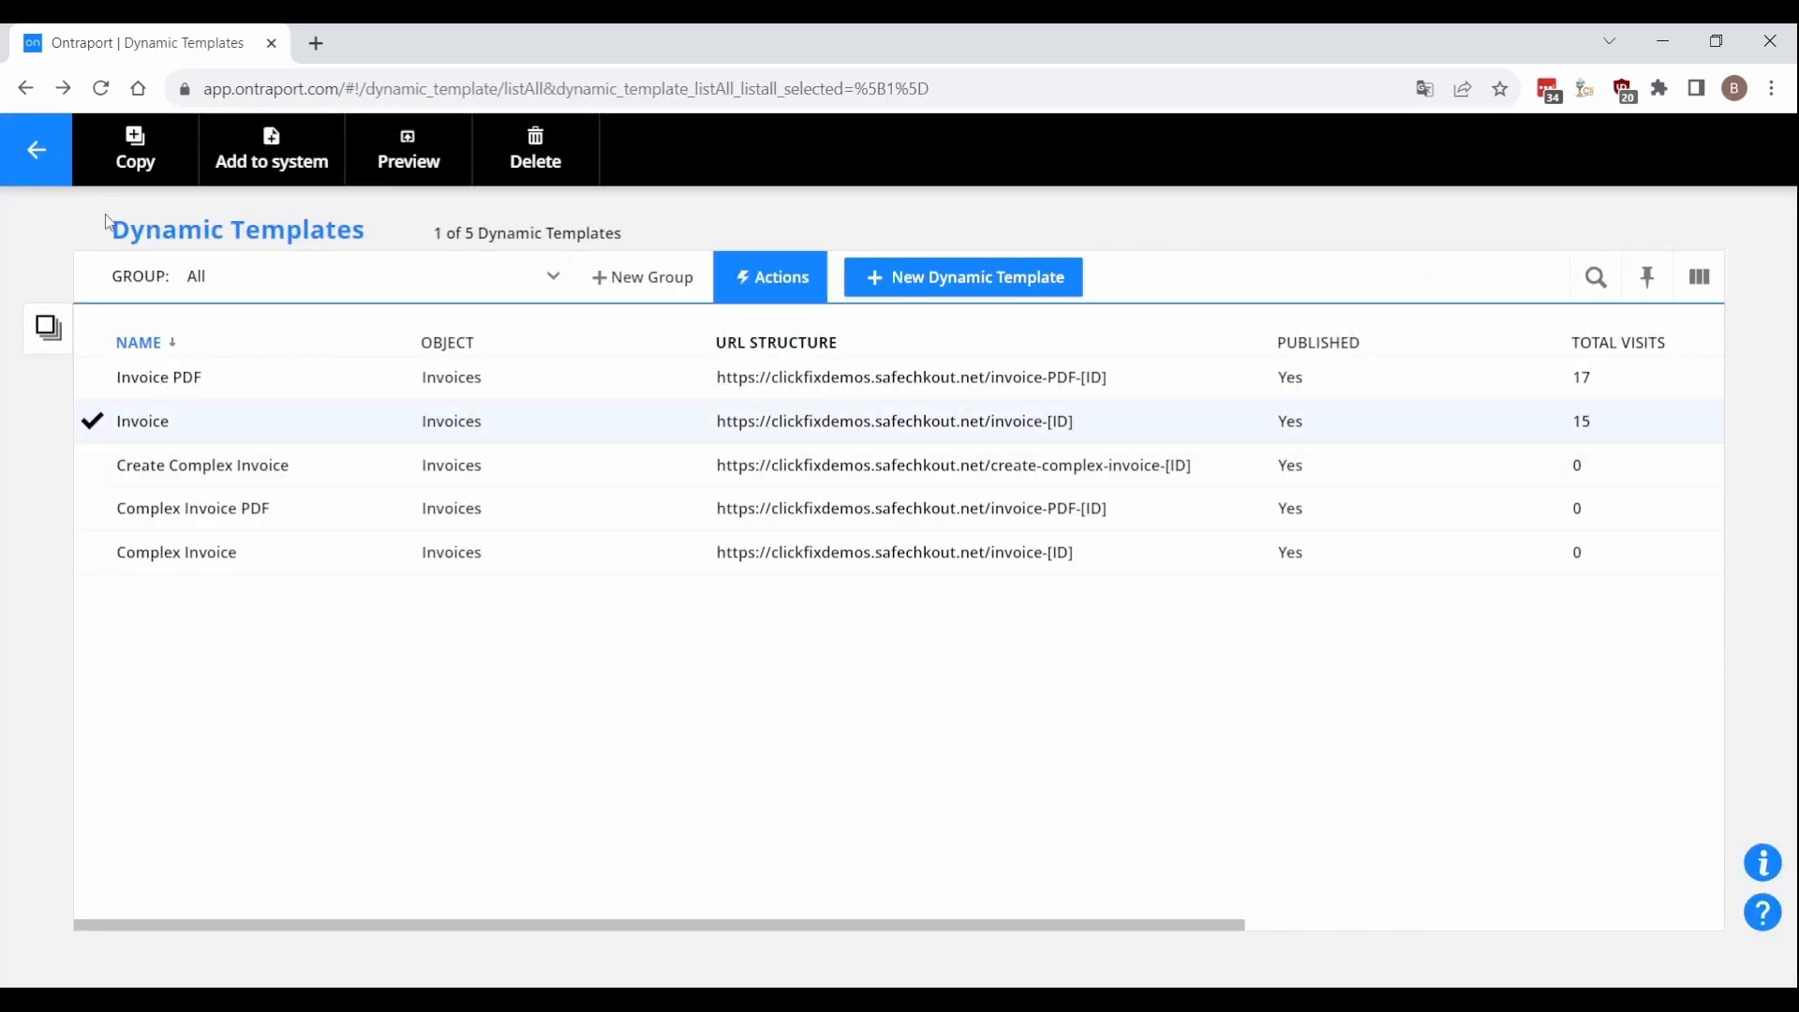
{"action": "left_click", "coordinate": [137, 148]}
{"action": "left_click", "coordinate": [1237, 502]}
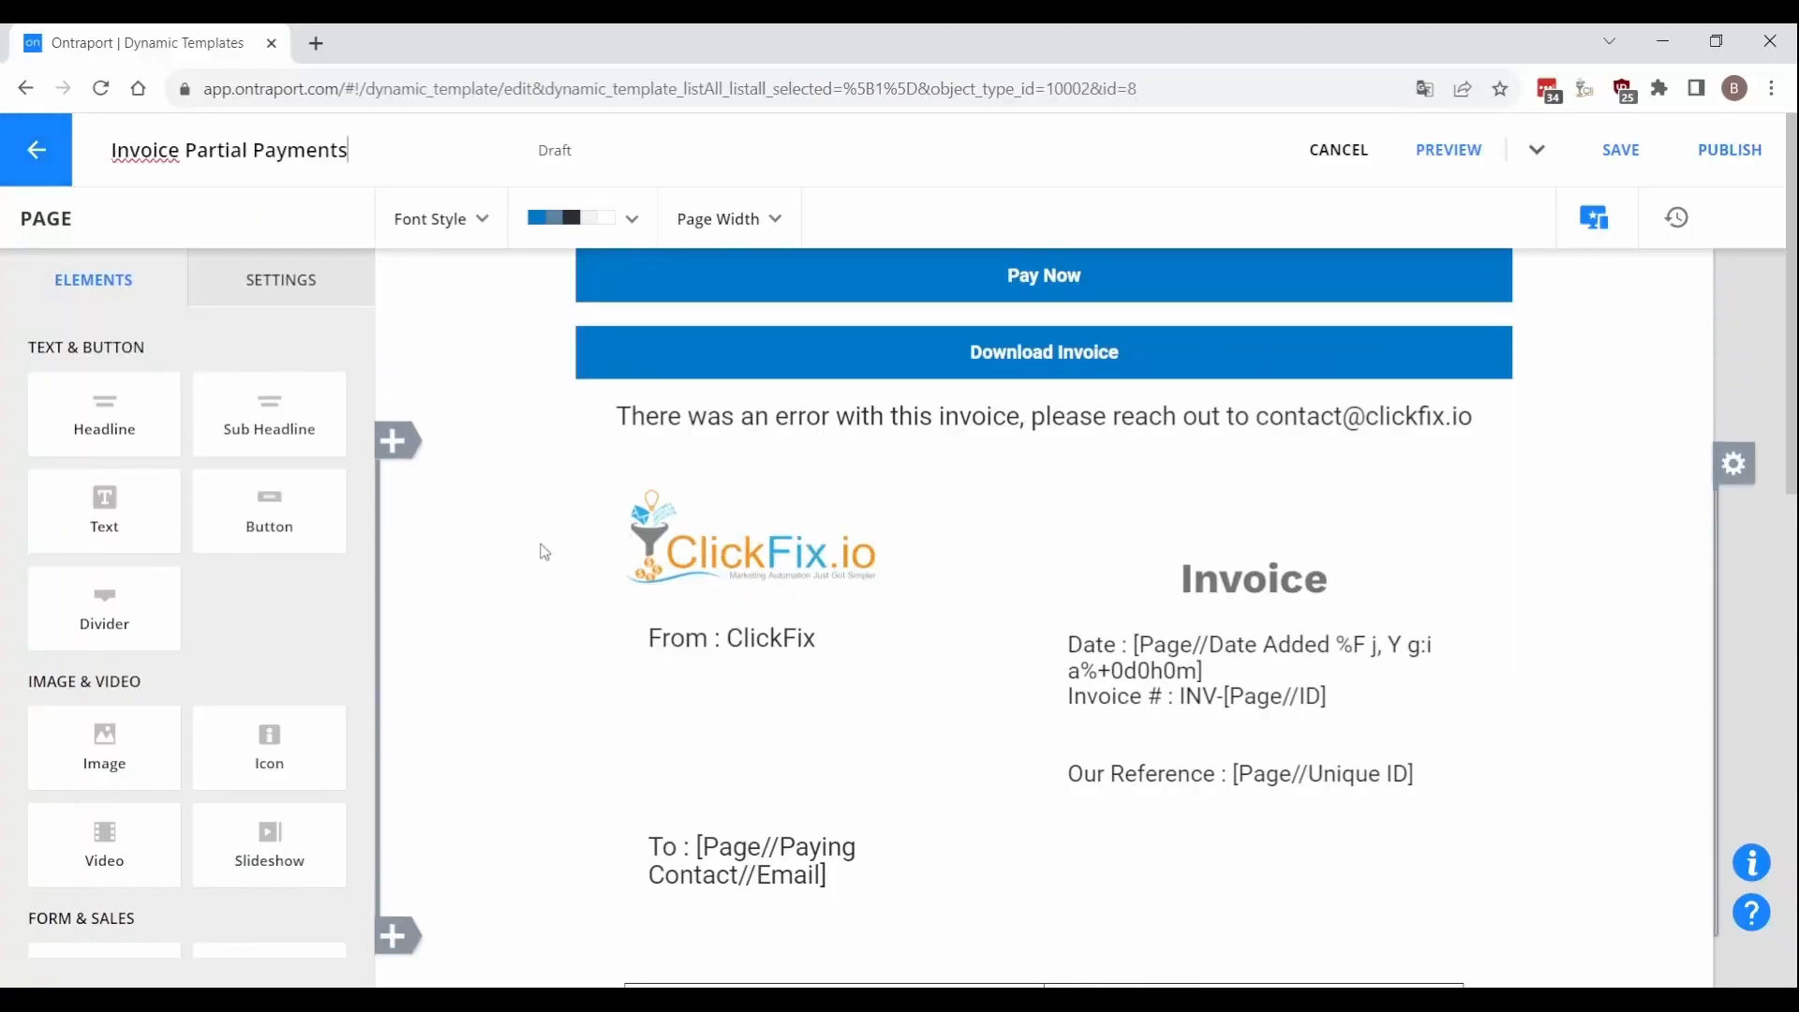
{"action": "left_click", "coordinate": [541, 544]}
Step: Remap the payment form's Status field from Paying Invoice to the Payment object's Status
{"action": "scroll", "coordinate": [1655, 532], "scroll_direction": "down", "scroll_amount": 7}
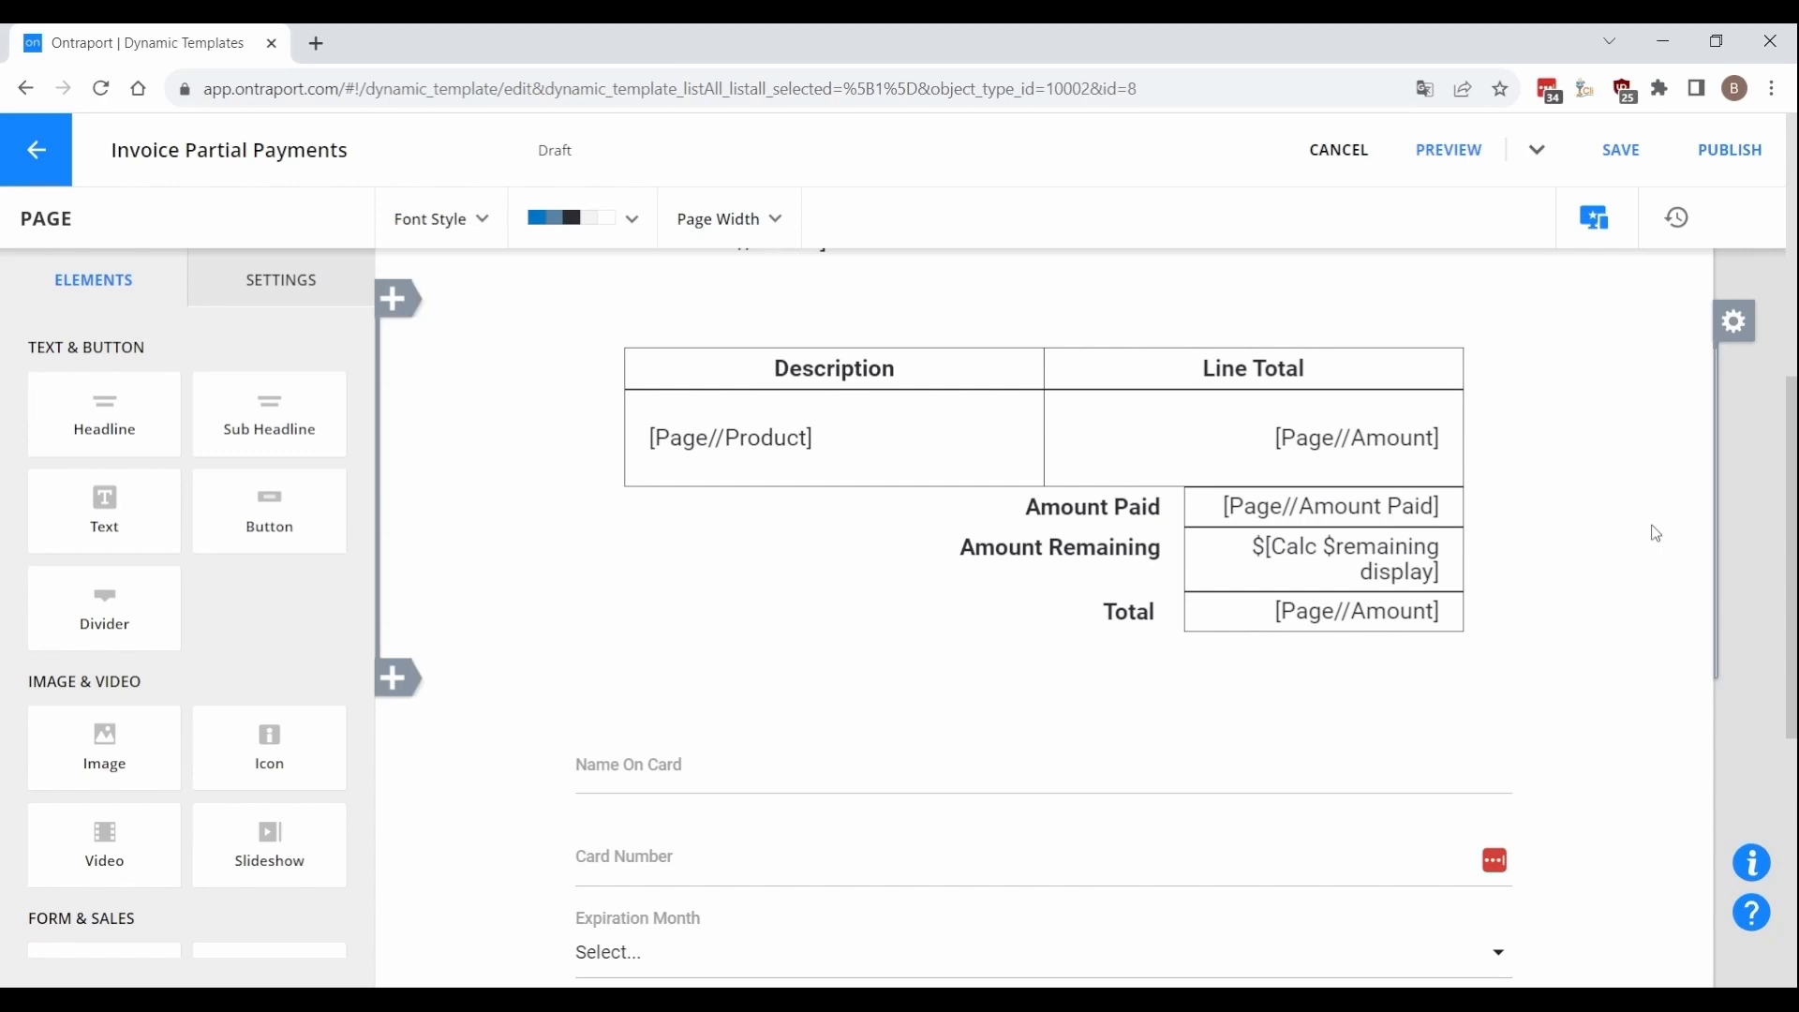
{"action": "scroll", "coordinate": [1655, 534], "scroll_direction": "down", "scroll_amount": 5}
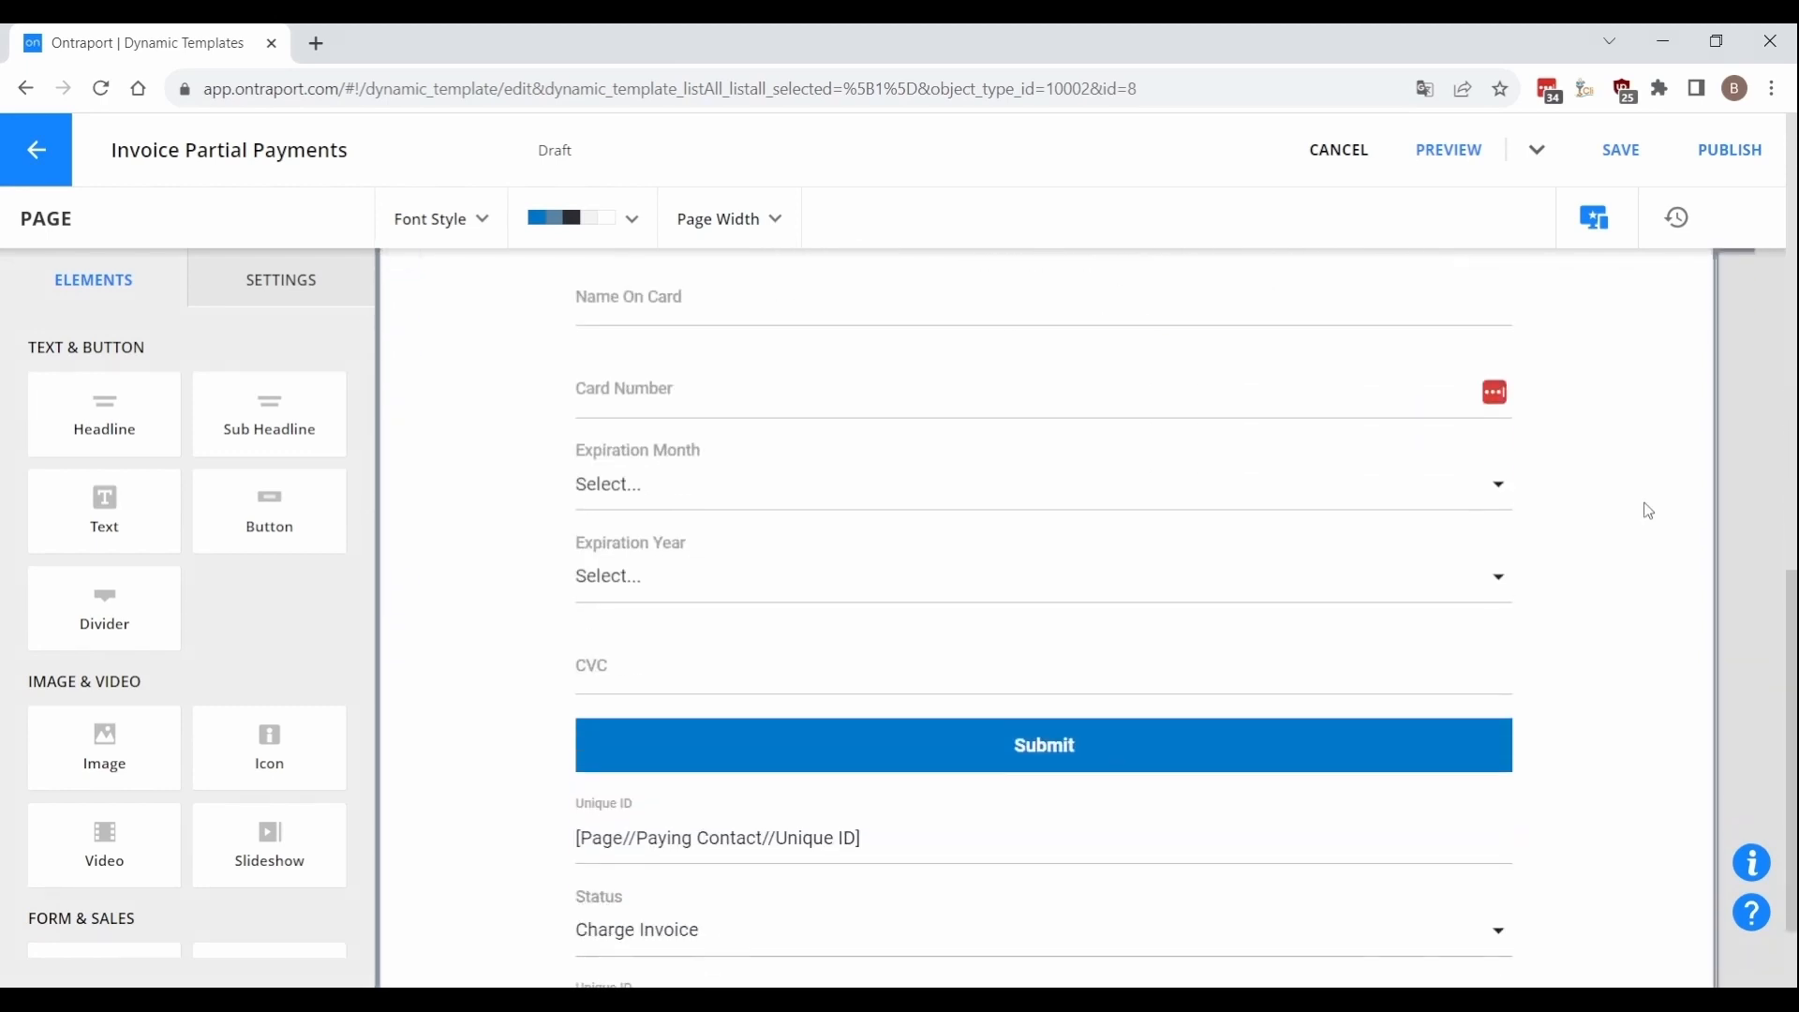
{"action": "scroll", "coordinate": [1633, 527], "scroll_direction": "down", "scroll_amount": 1}
{"action": "left_click", "coordinate": [1115, 801]}
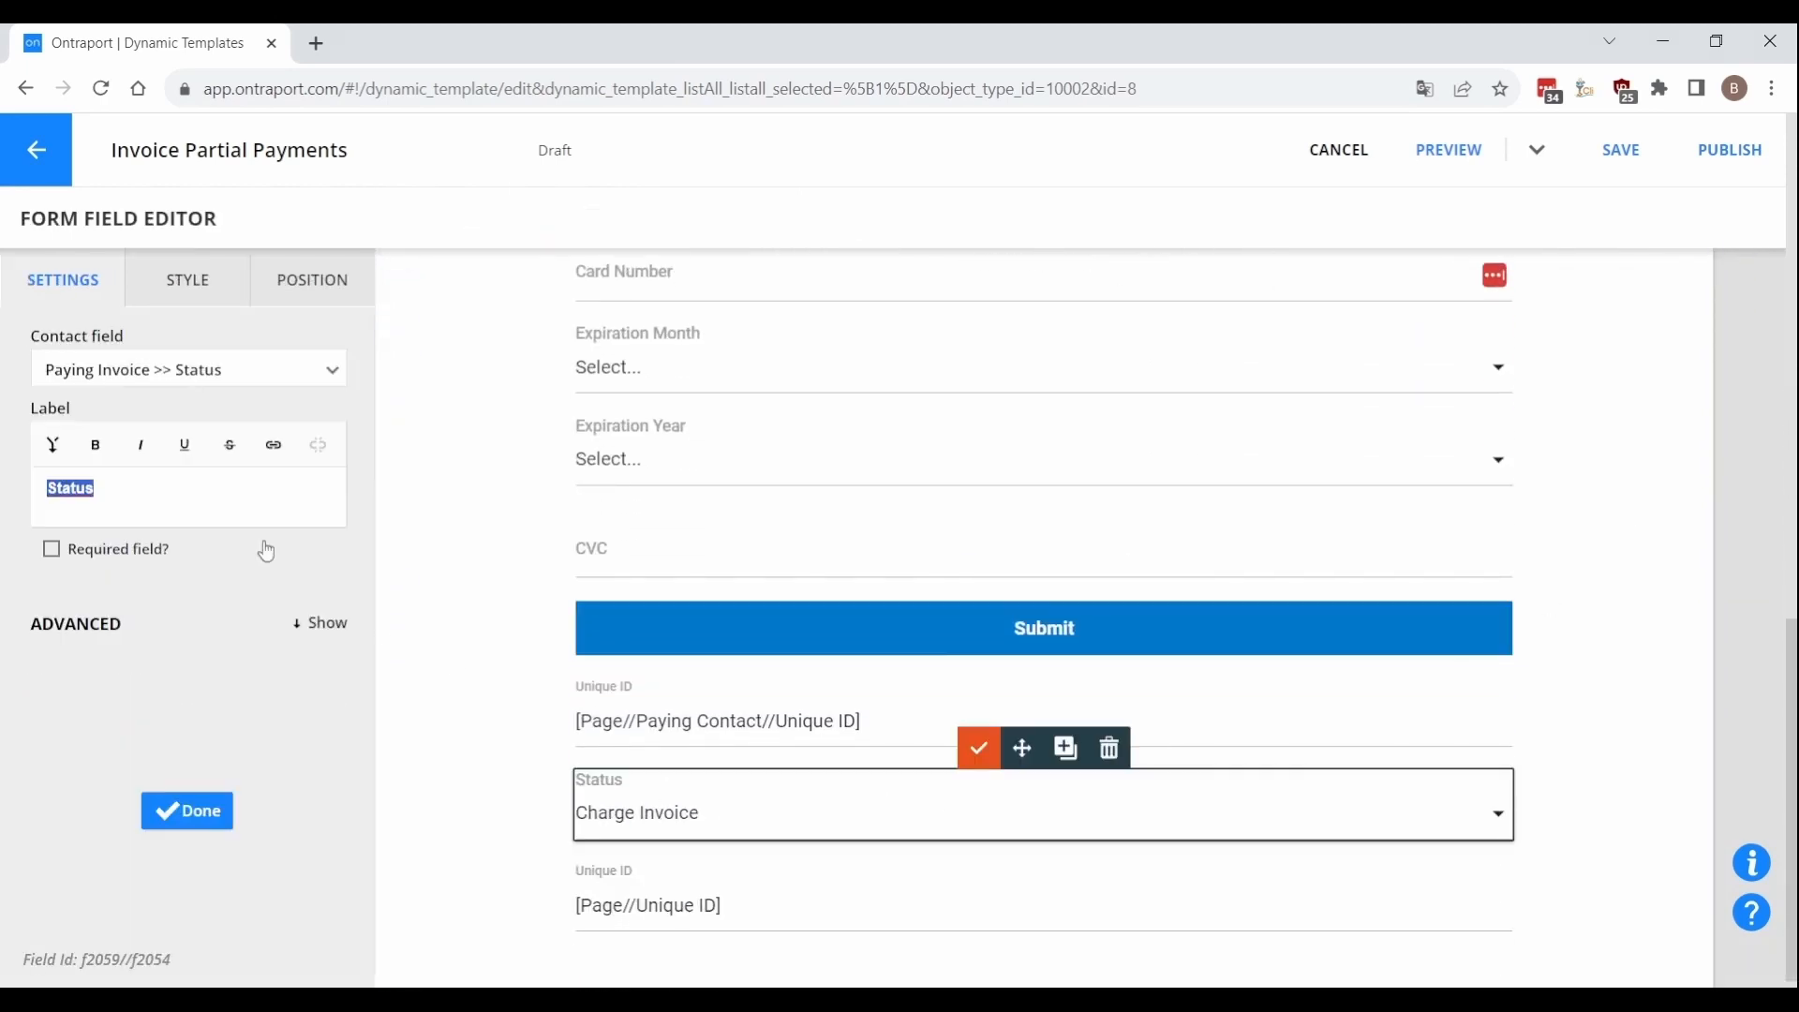
{"action": "left_click", "coordinate": [208, 377]}
{"action": "left_click", "coordinate": [41, 408]}
{"action": "left_click", "coordinate": [146, 492]}
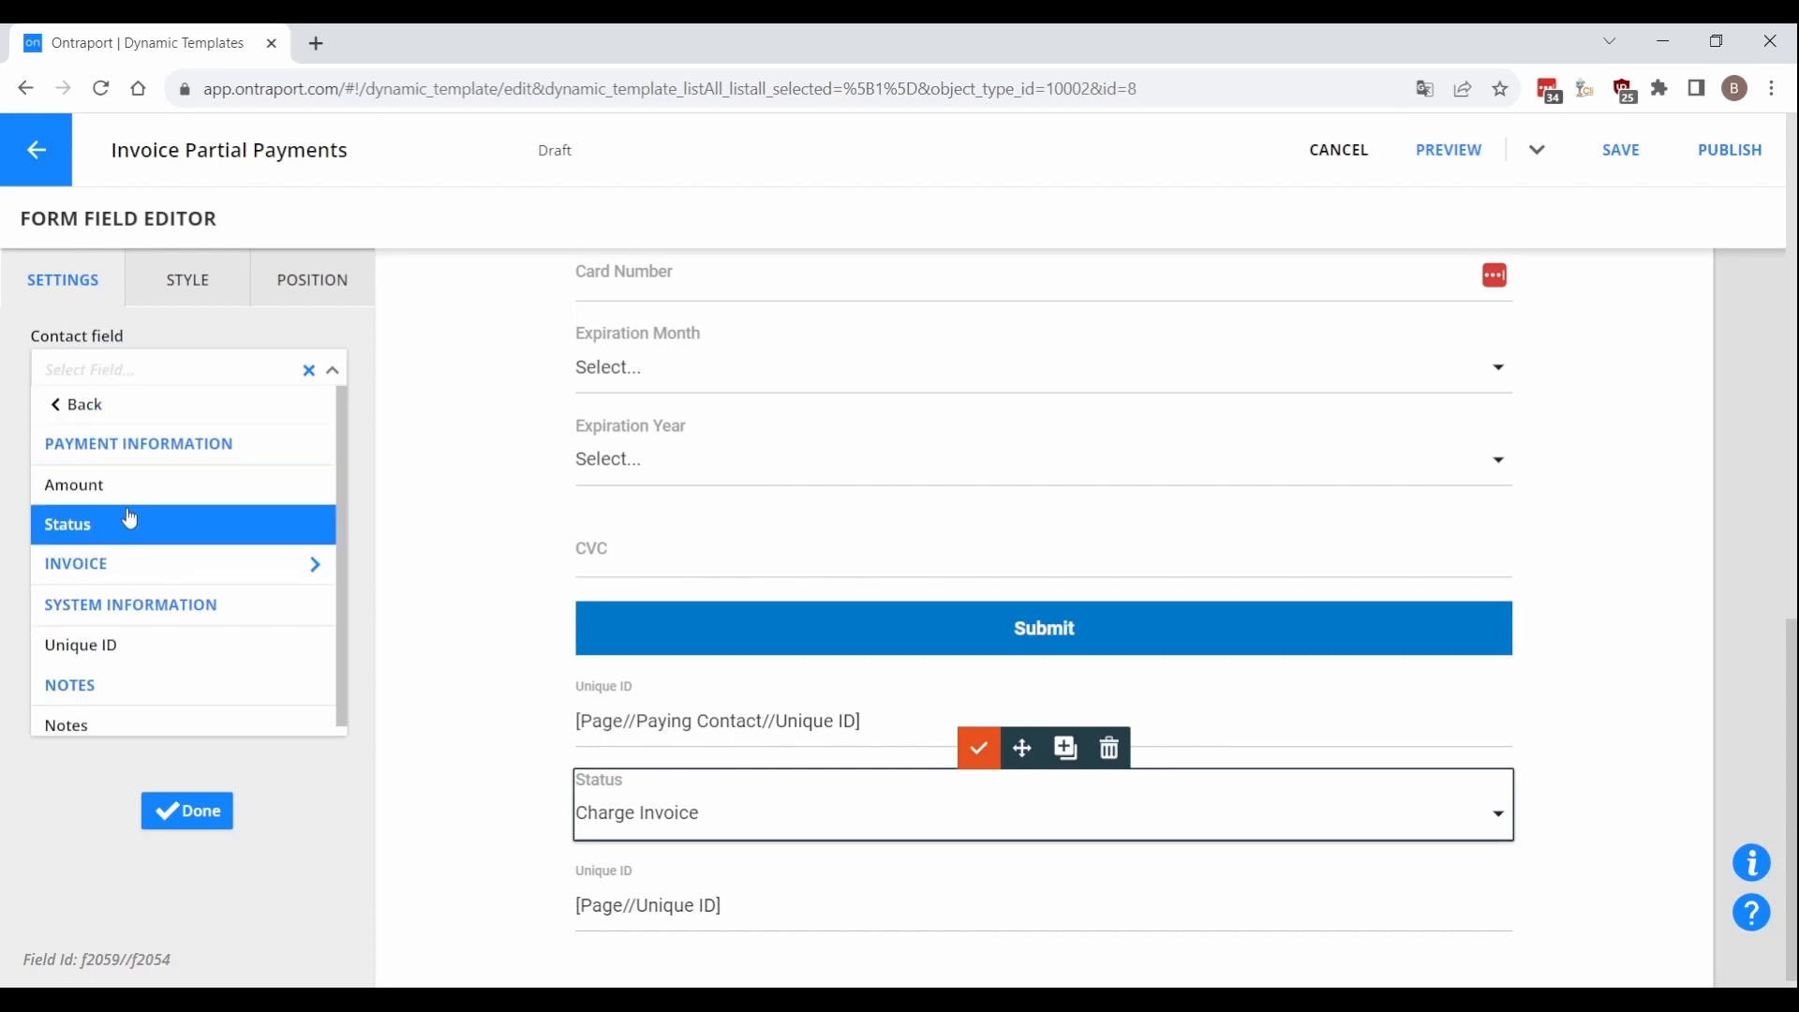
{"action": "left_click", "coordinate": [134, 524]}
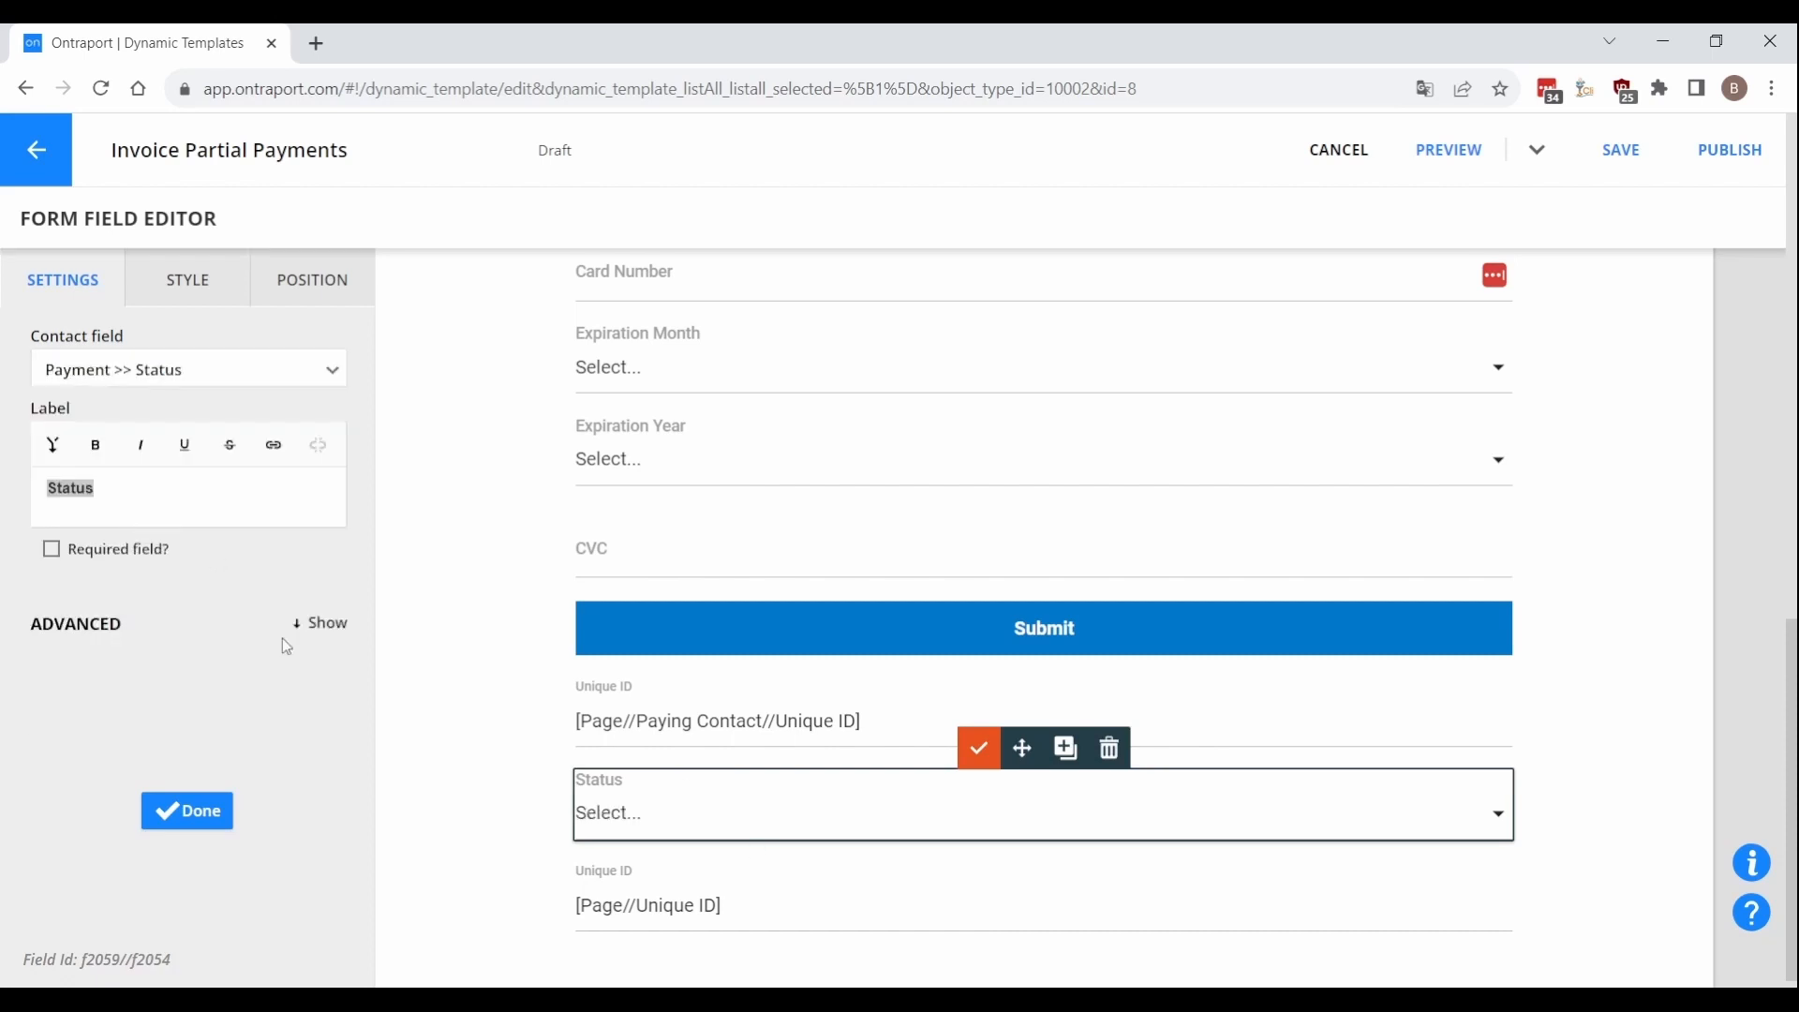
Step: Set the Status field's default dropdown selection to Charge Transaction
{"action": "left_click", "coordinate": [309, 622]}
{"action": "left_click", "coordinate": [216, 736]}
{"action": "left_click", "coordinate": [619, 583]}
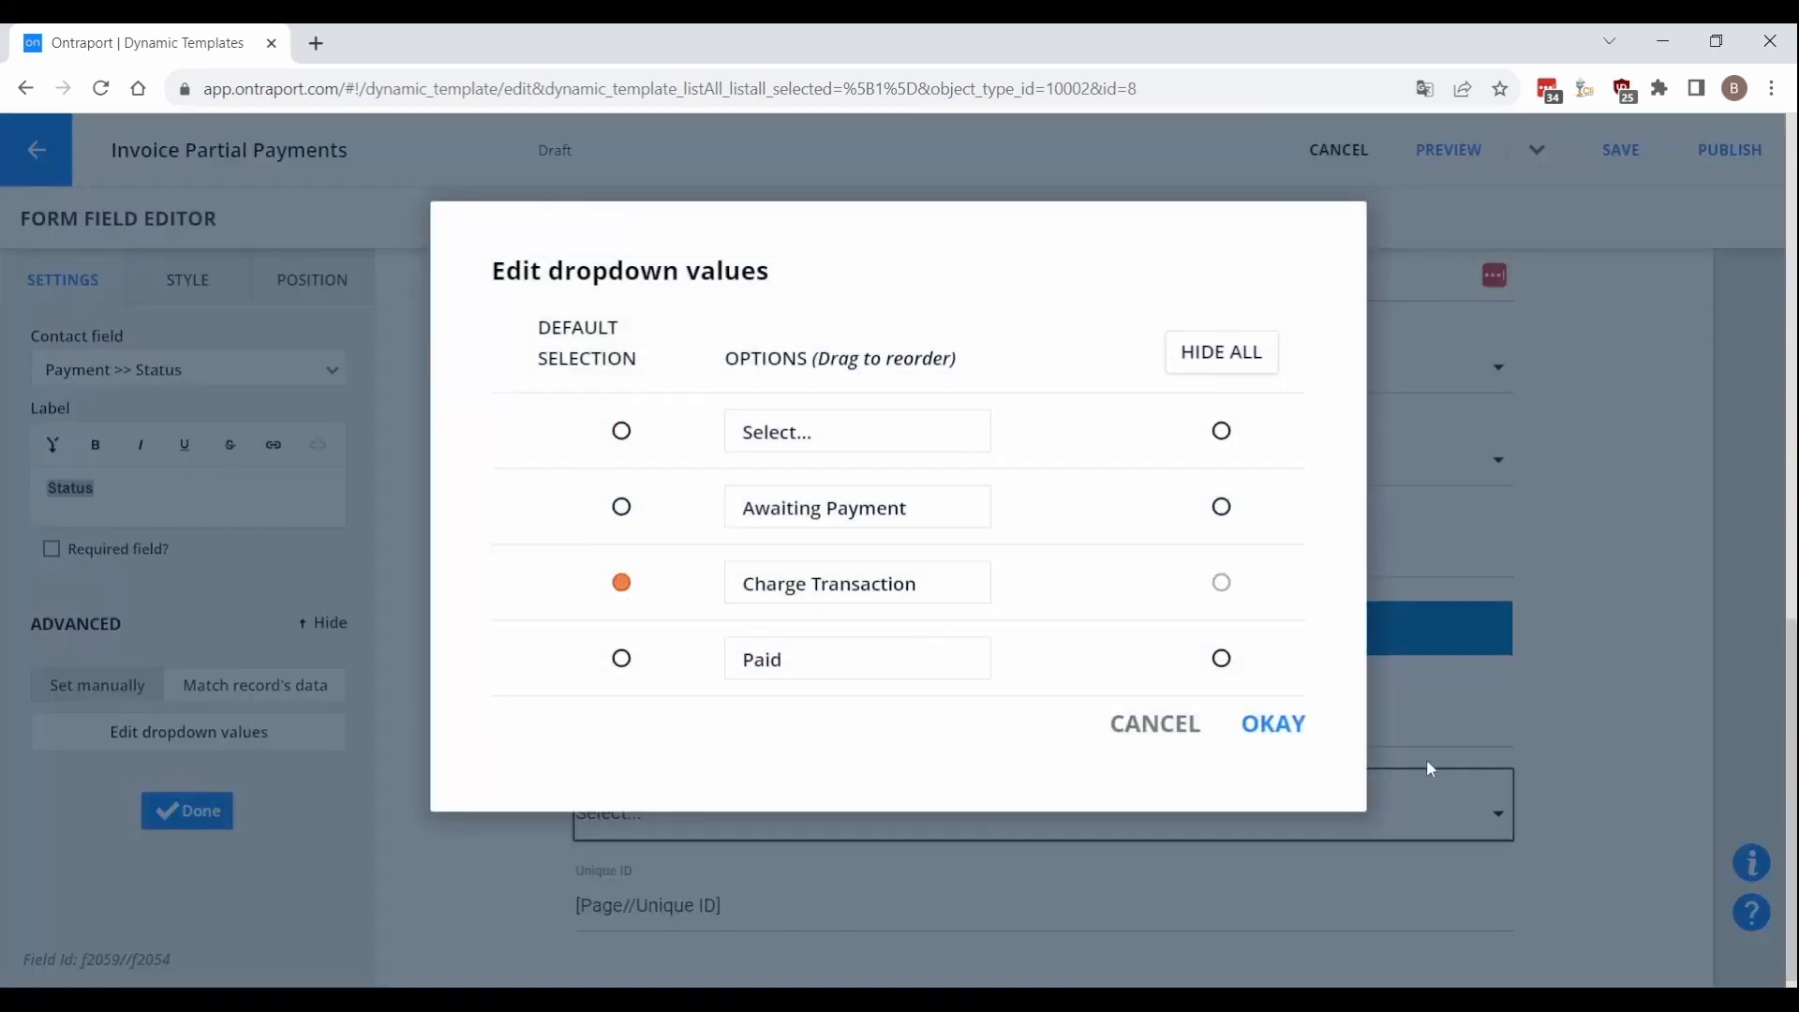
{"action": "left_click", "coordinate": [1284, 729]}
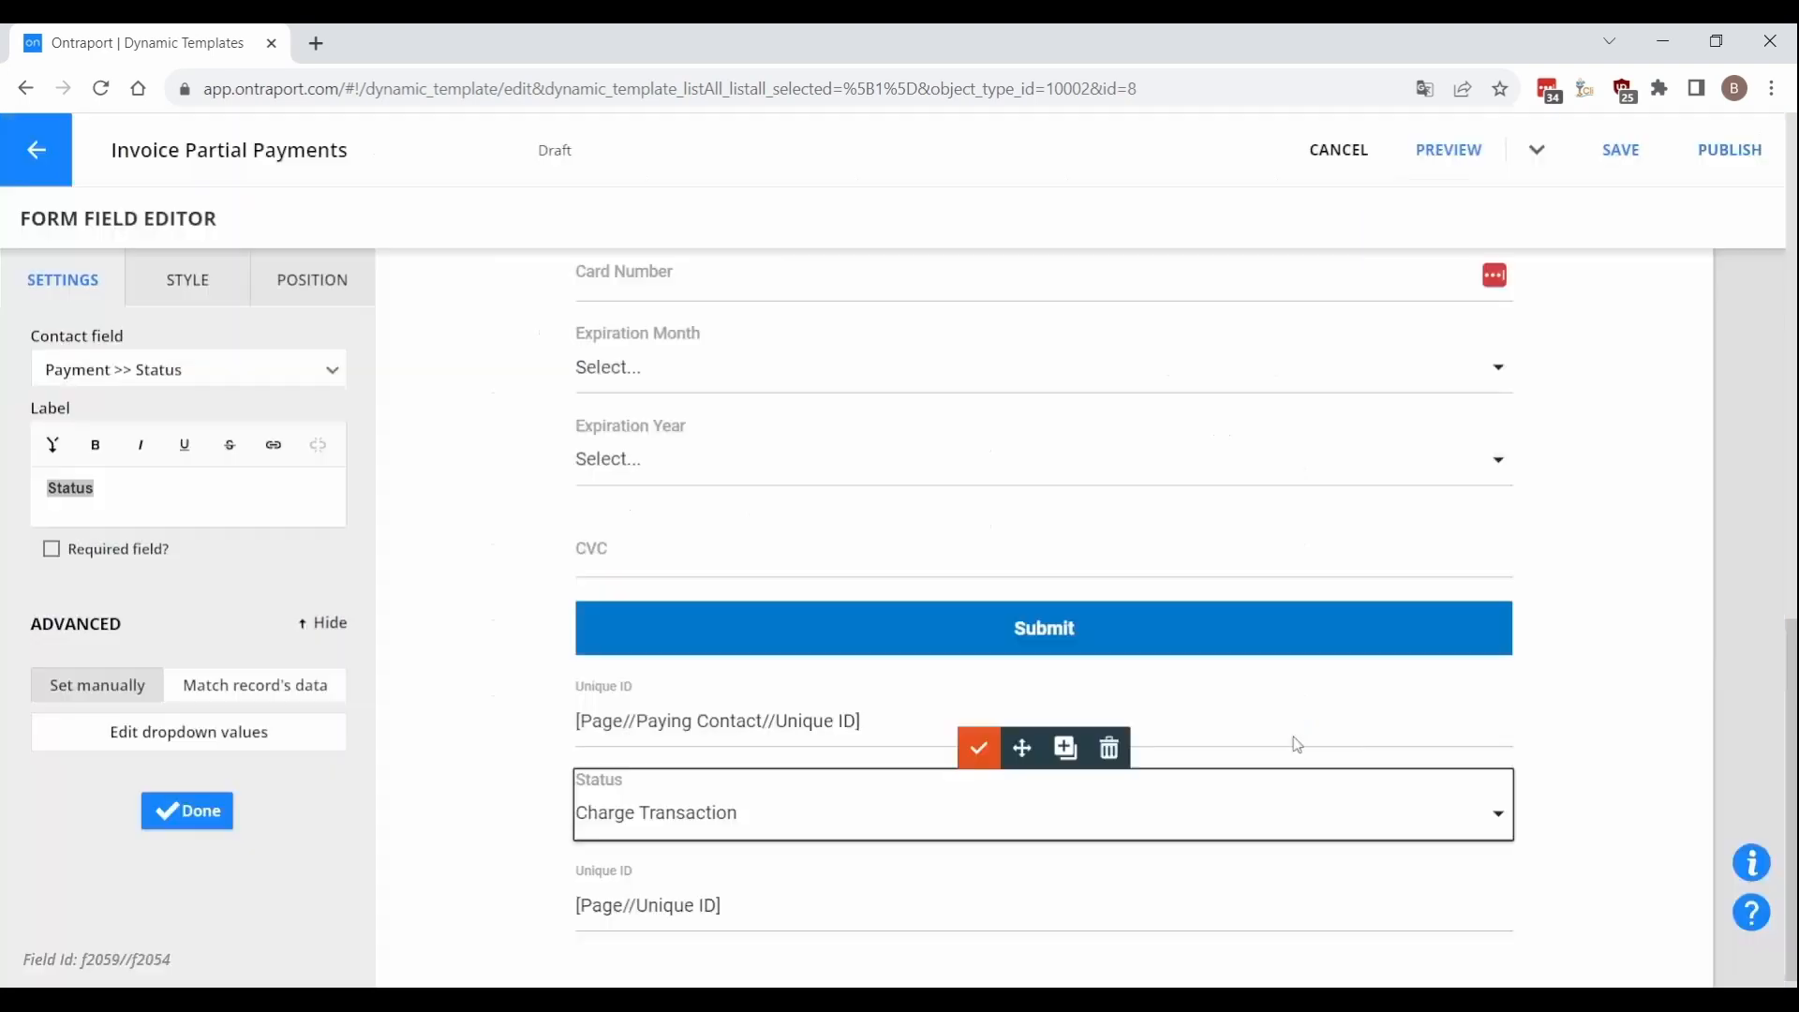
{"action": "left_click", "coordinate": [500, 787]}
Step: Check the mapping and prefill setting of the Unique ID field below Status
{"action": "left_click", "coordinate": [913, 895]}
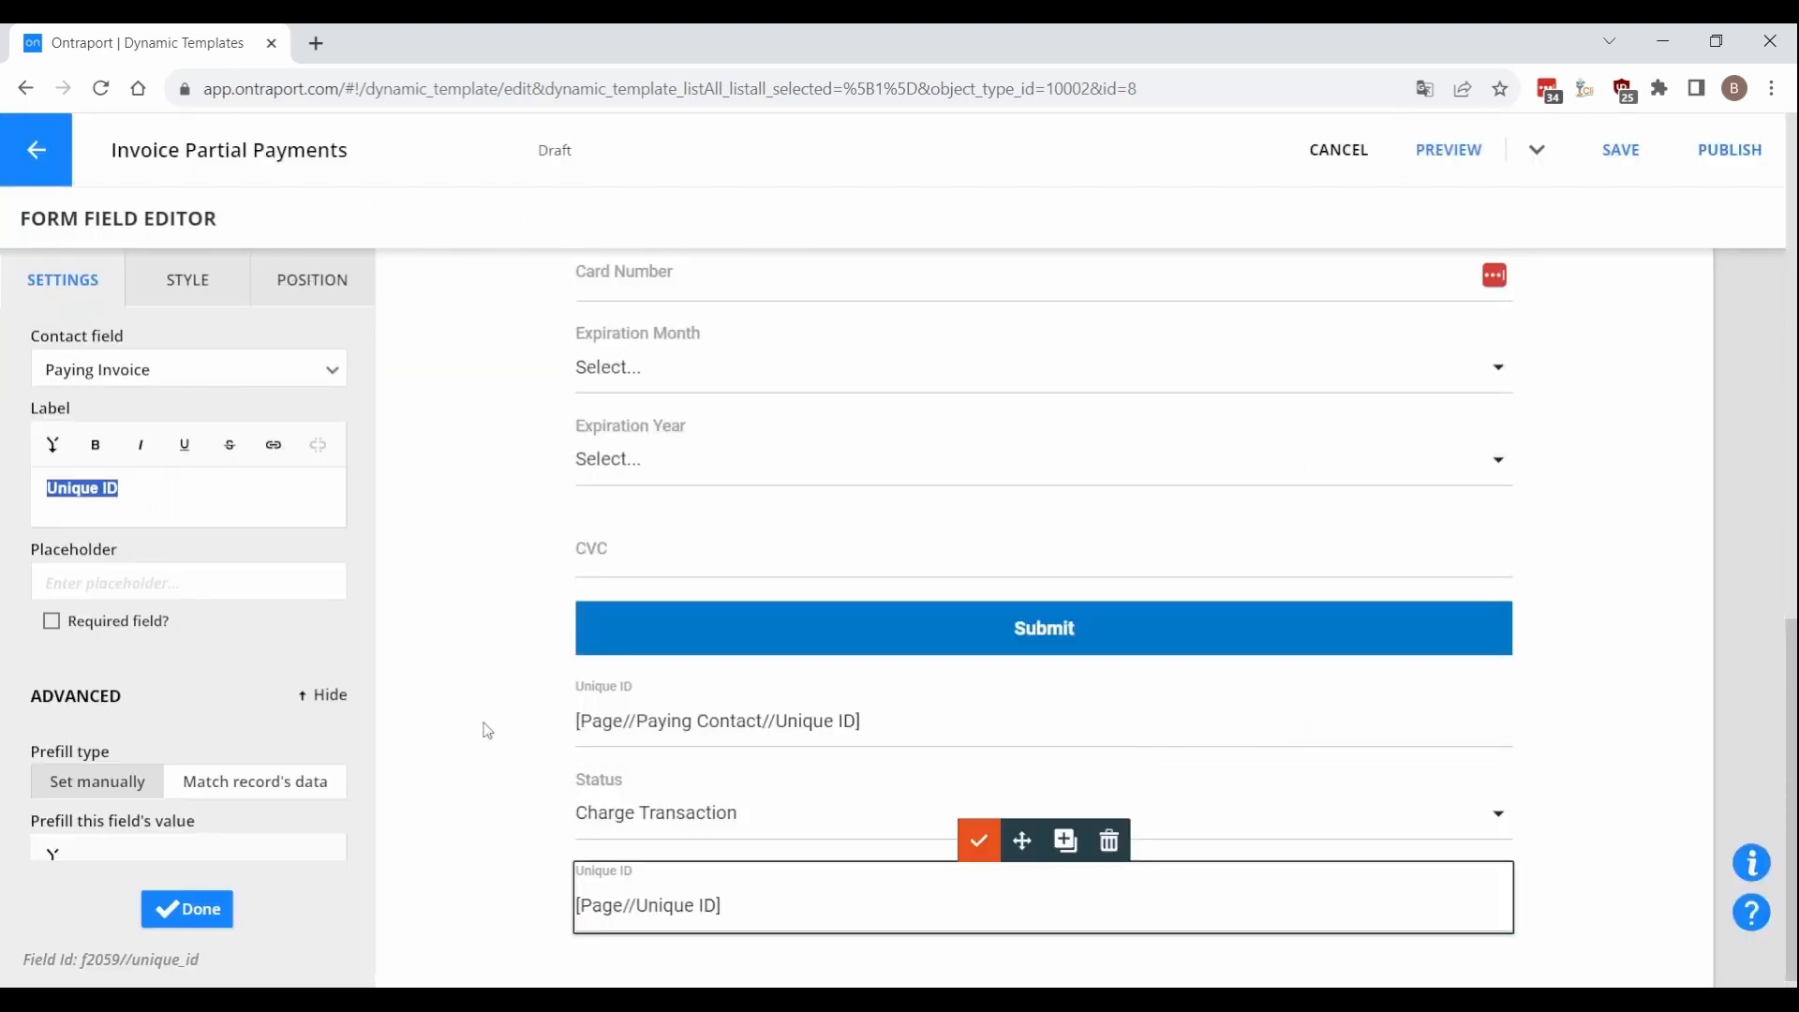
{"action": "scroll", "coordinate": [233, 680], "scroll_direction": "down", "scroll_amount": 2}
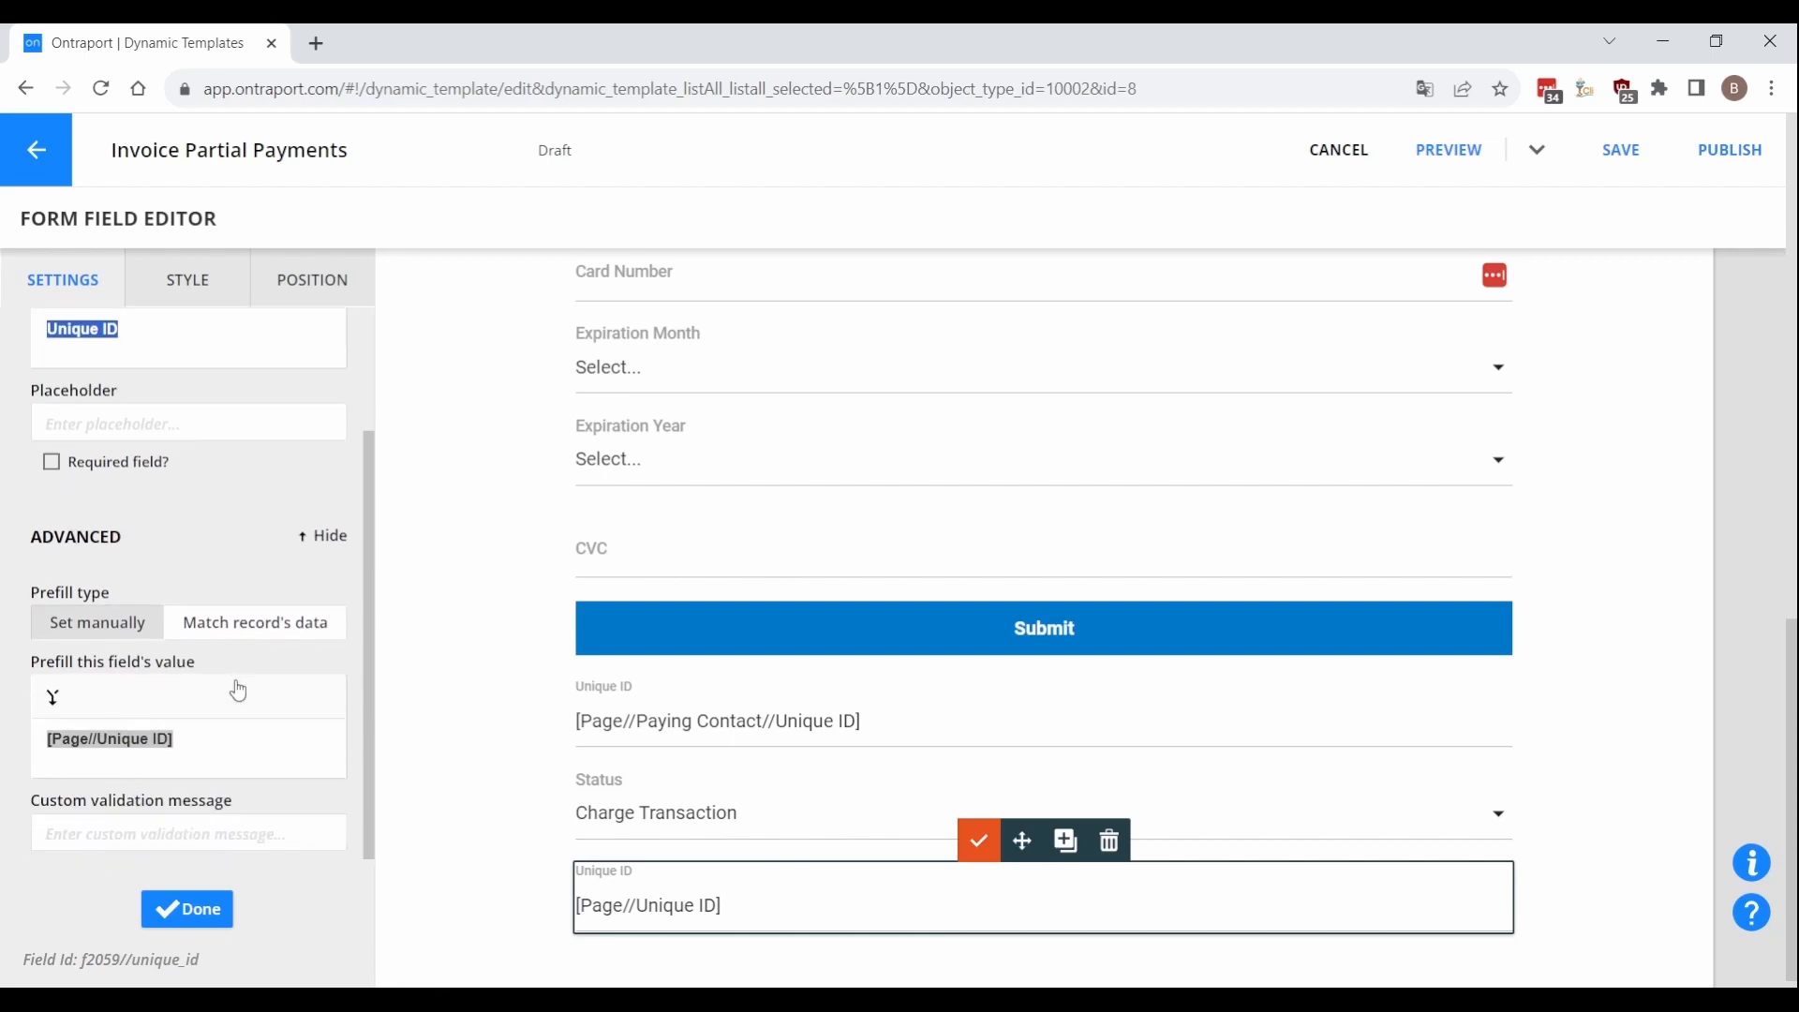
{"action": "left_click", "coordinate": [446, 715]}
Step: Add a Payment >> Amount form field above the Name On Card field
{"action": "scroll", "coordinate": [446, 715], "scroll_direction": "up", "scroll_amount": 2}
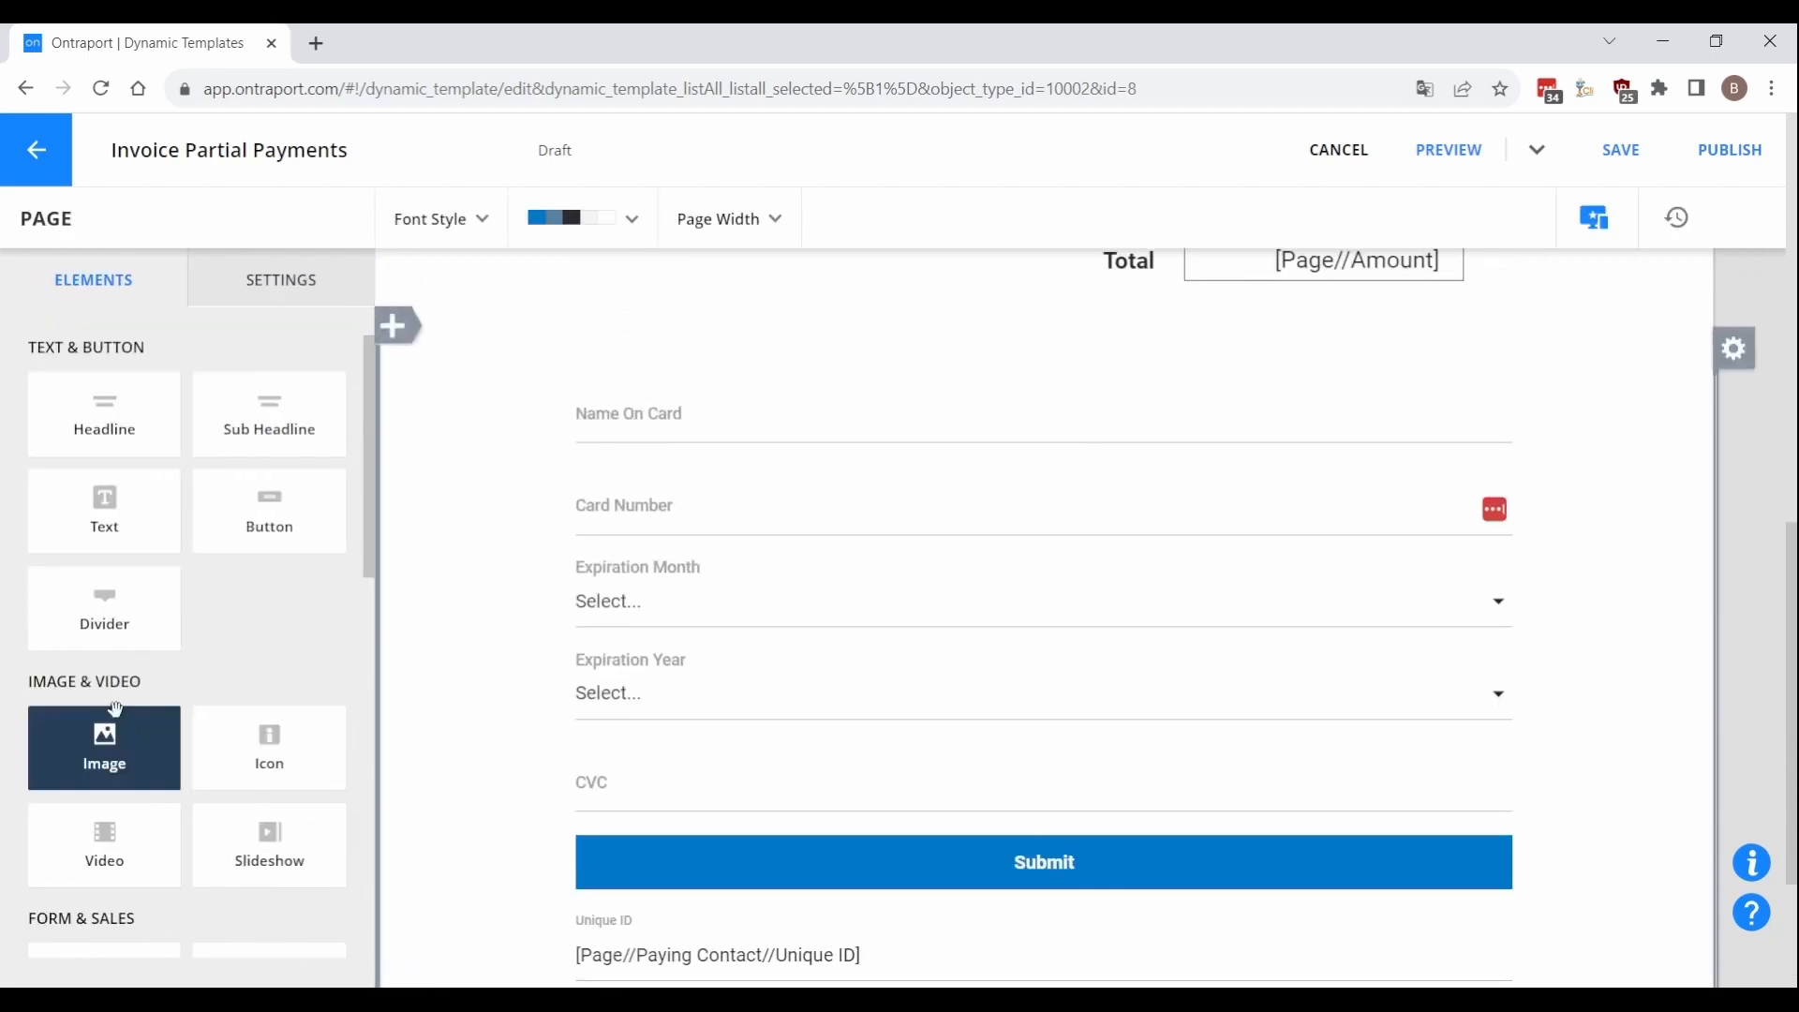
{"action": "scroll", "coordinate": [108, 735], "scroll_direction": "down", "scroll_amount": 1}
{"action": "left_click_drag", "start_coordinate": [123, 862], "coordinate": [904, 401]}
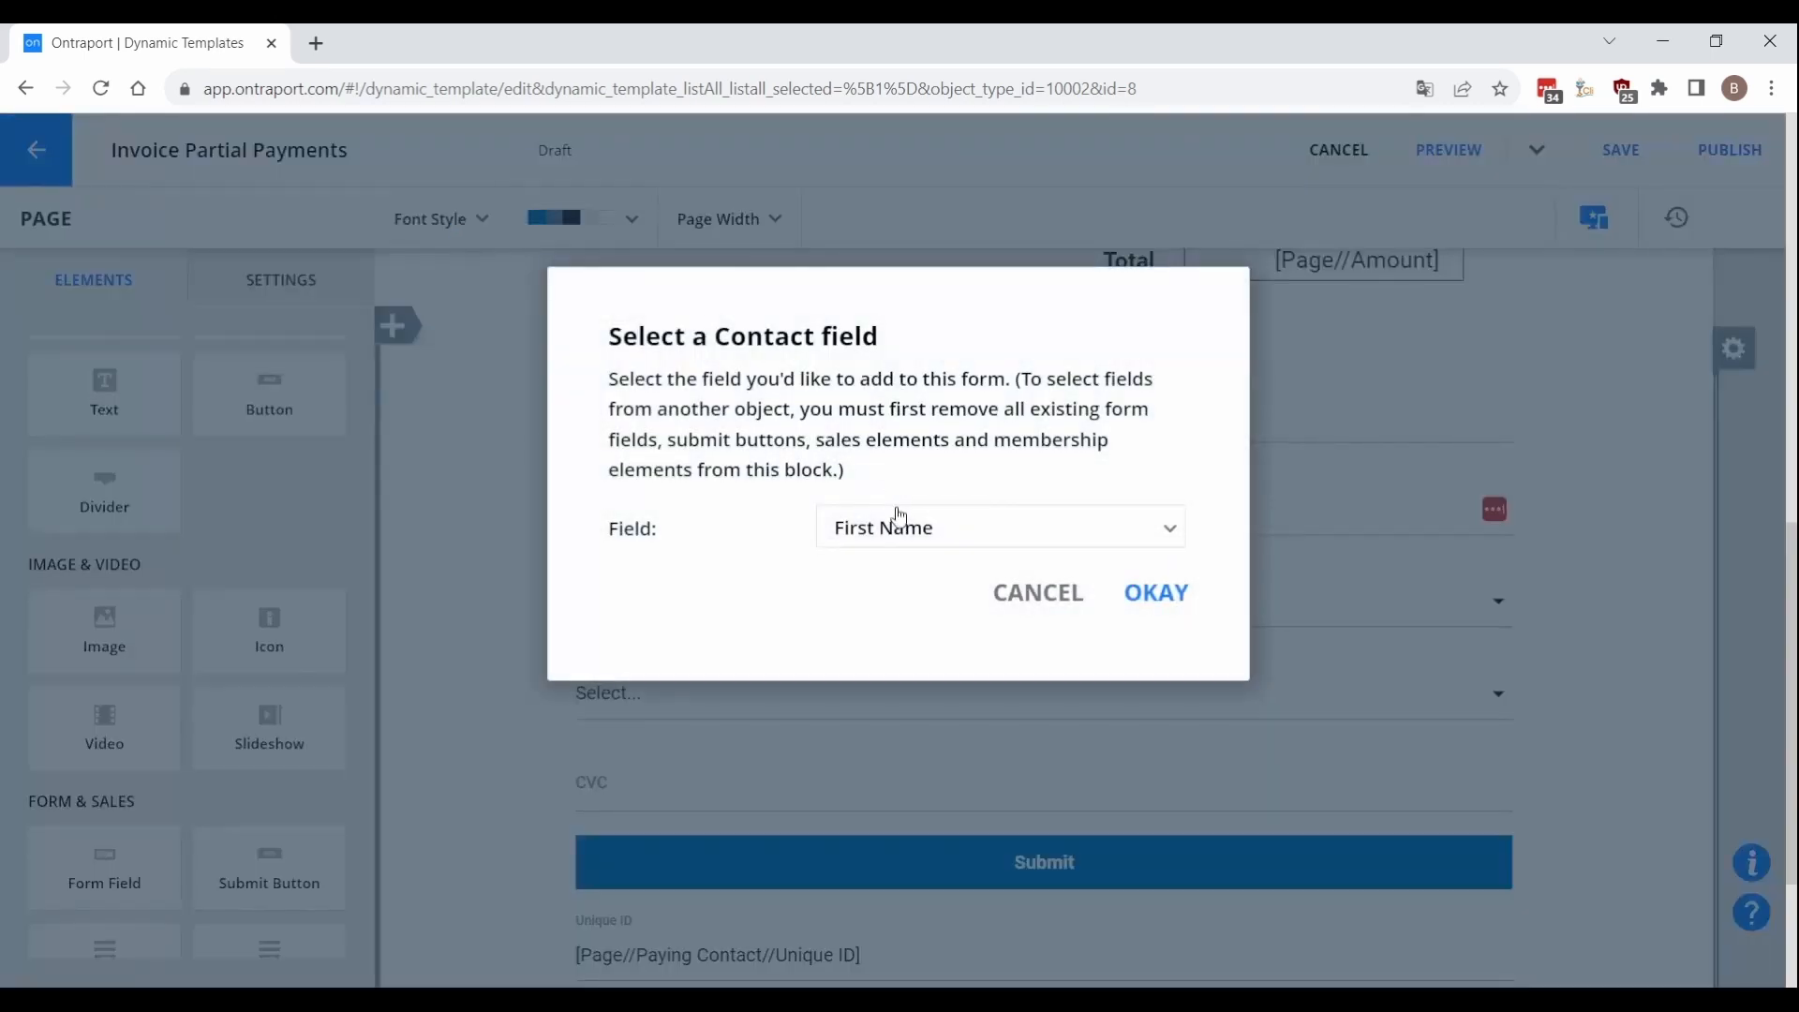
{"action": "left_click", "coordinate": [898, 517]}
{"action": "type", "text": "pay"}
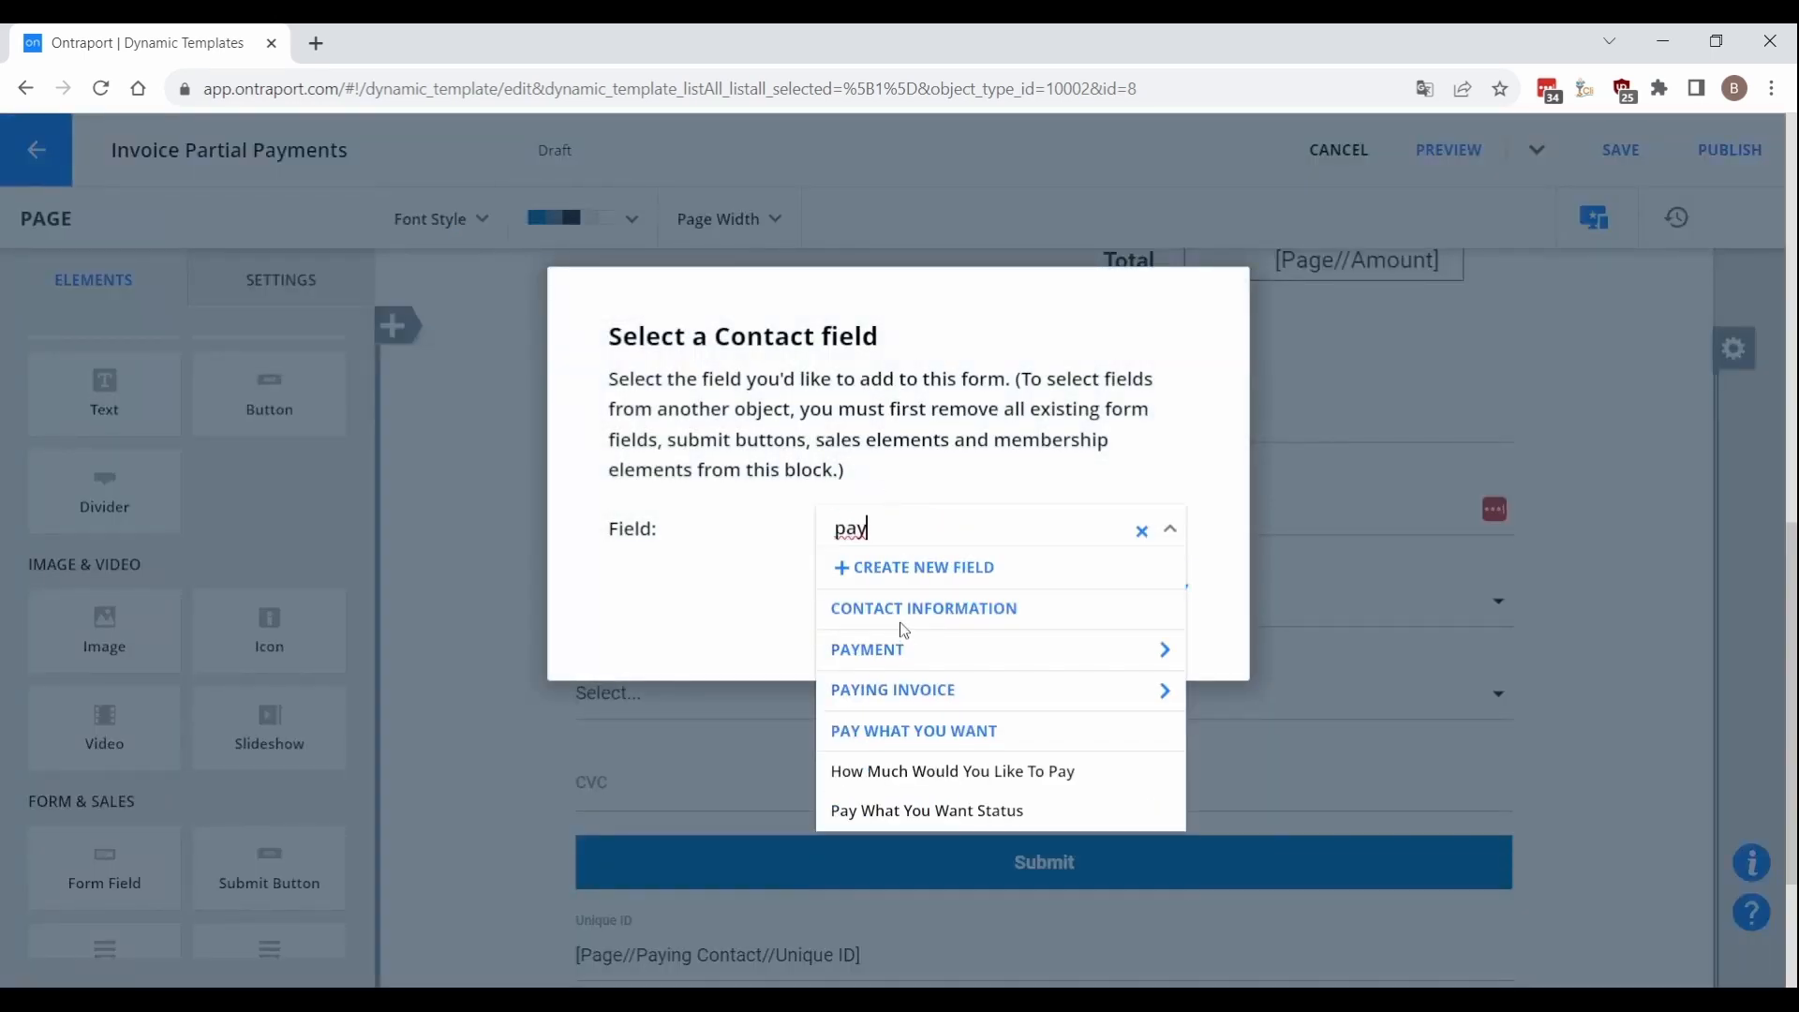
{"action": "left_click", "coordinate": [908, 646]}
{"action": "left_click", "coordinate": [918, 644]}
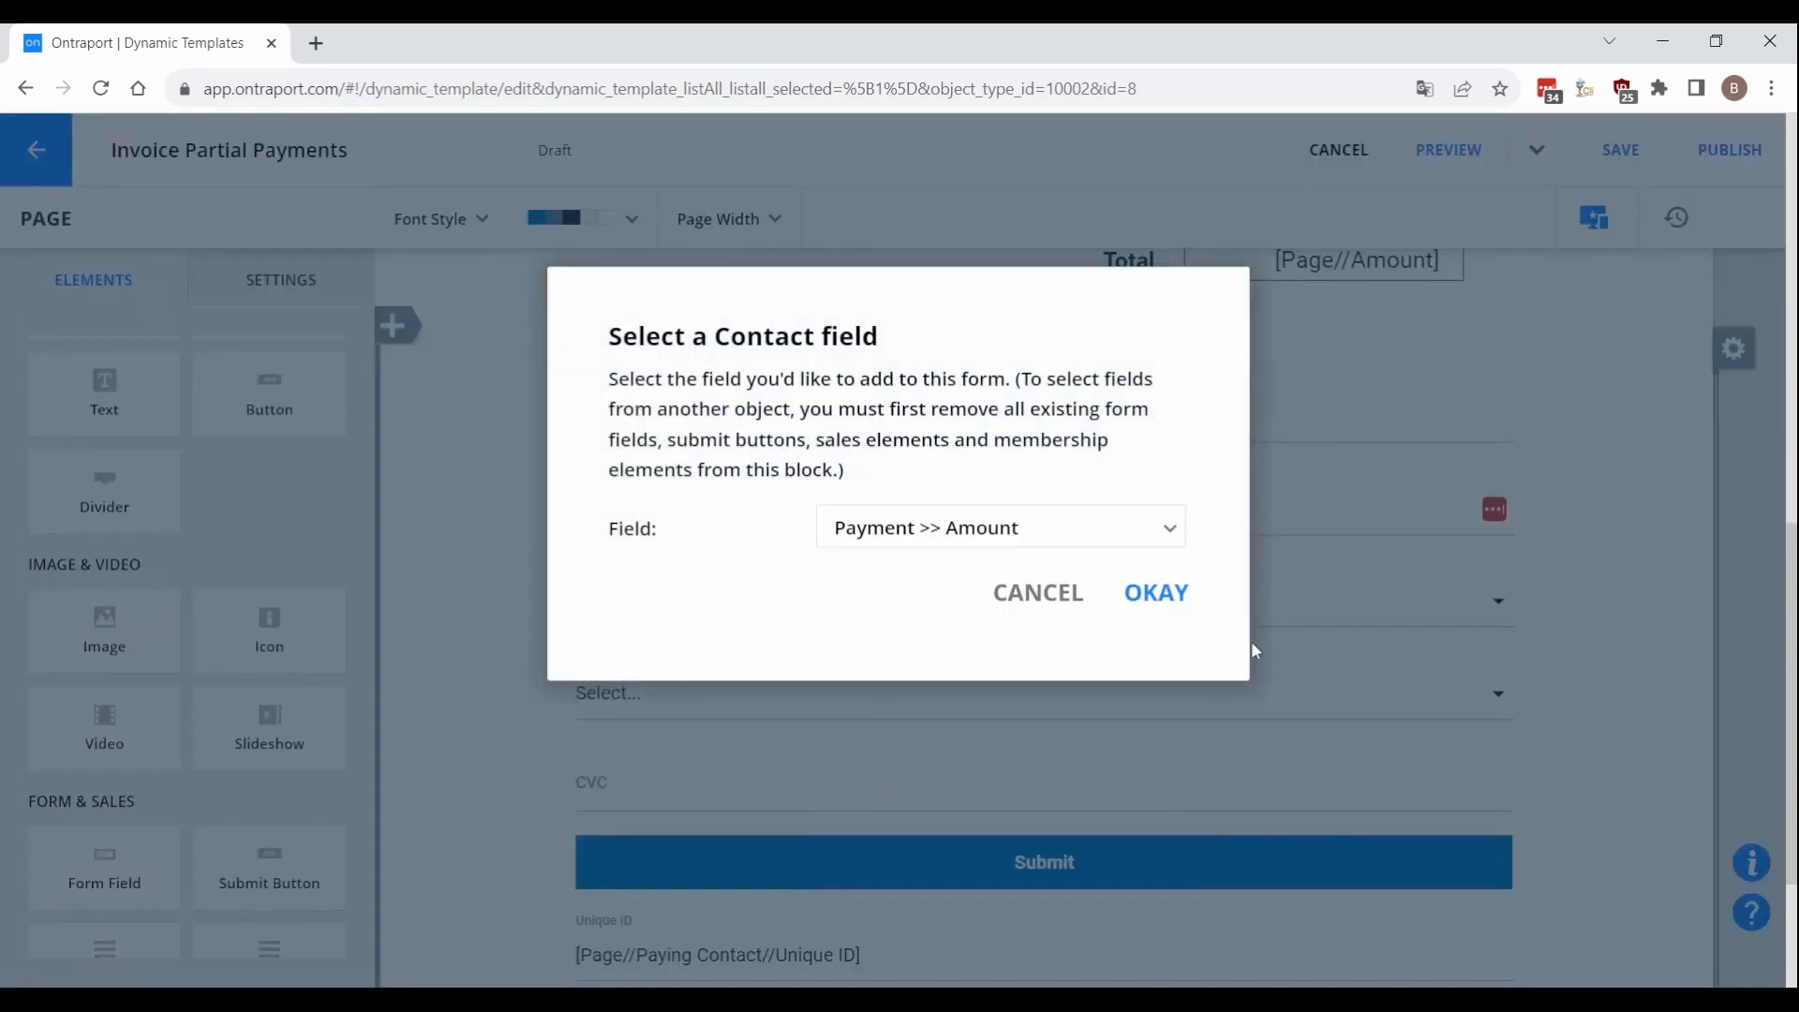
{"action": "left_click", "coordinate": [1153, 603]}
Step: Prefill the new Amount field manually with [Calc $remaining display]
{"action": "left_click", "coordinate": [629, 426]}
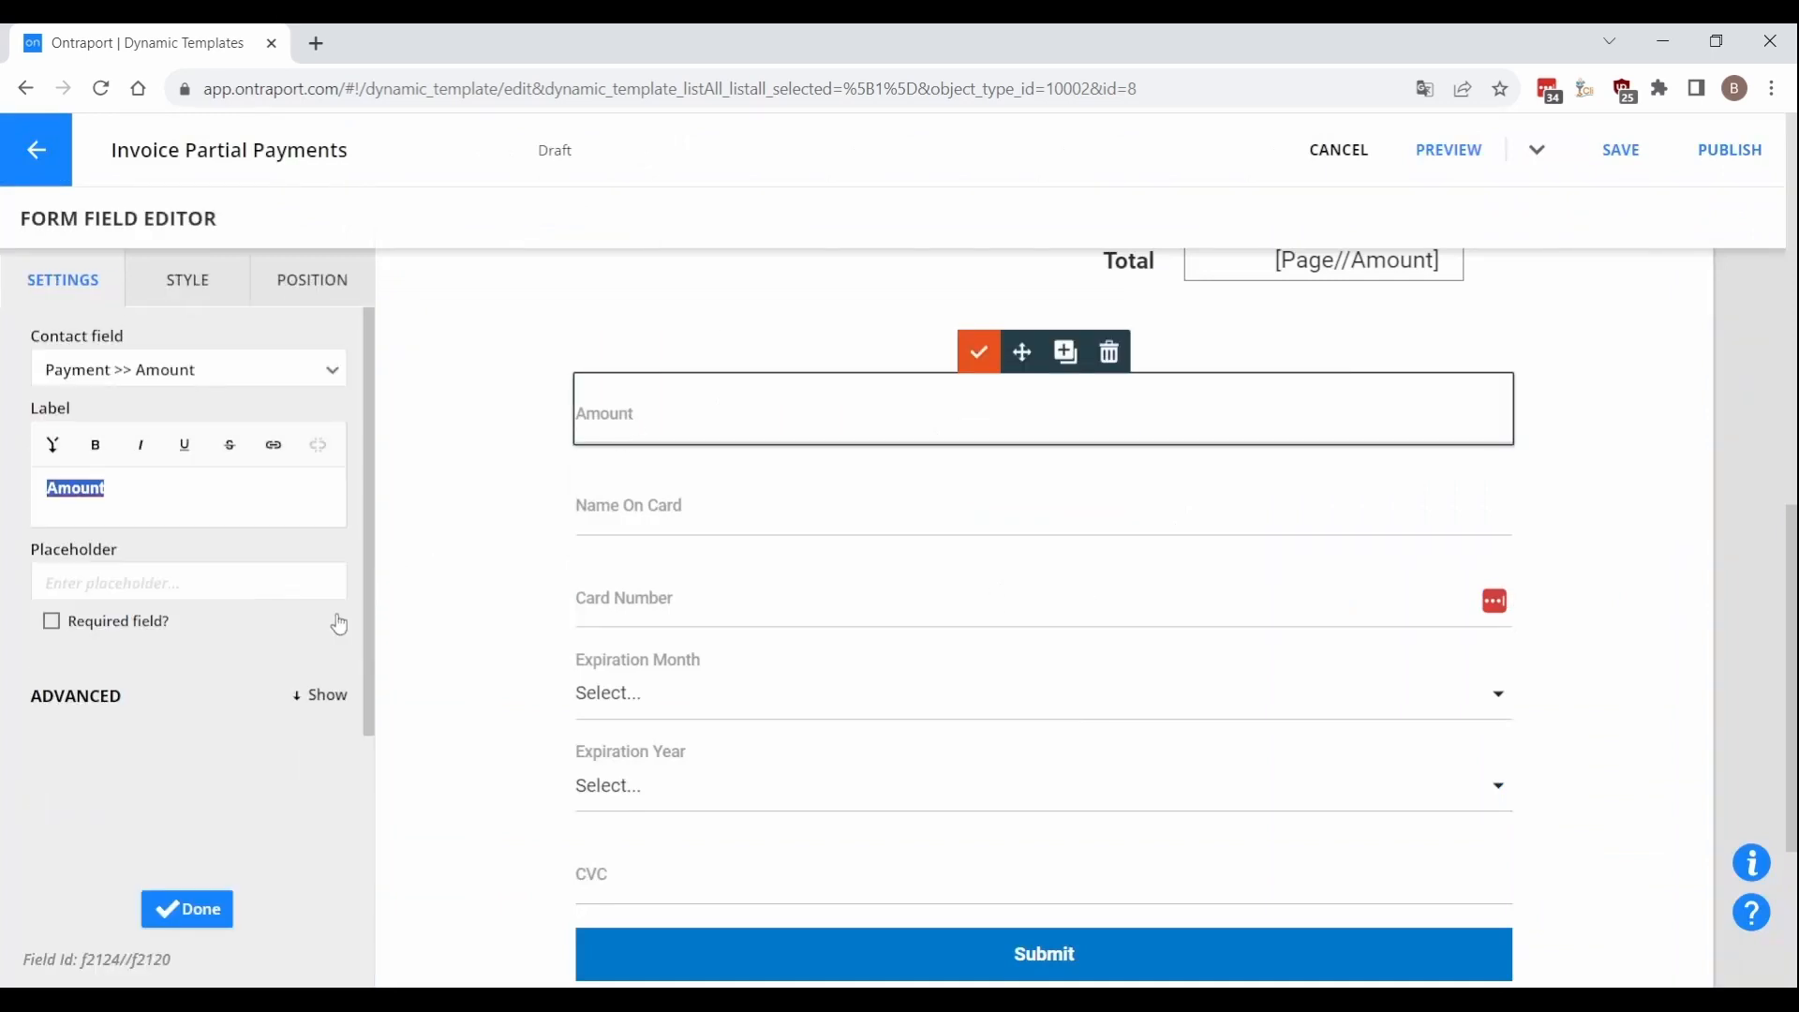
{"action": "left_click", "coordinate": [309, 694]}
{"action": "scroll", "coordinate": [208, 837], "scroll_direction": "down", "scroll_amount": 2}
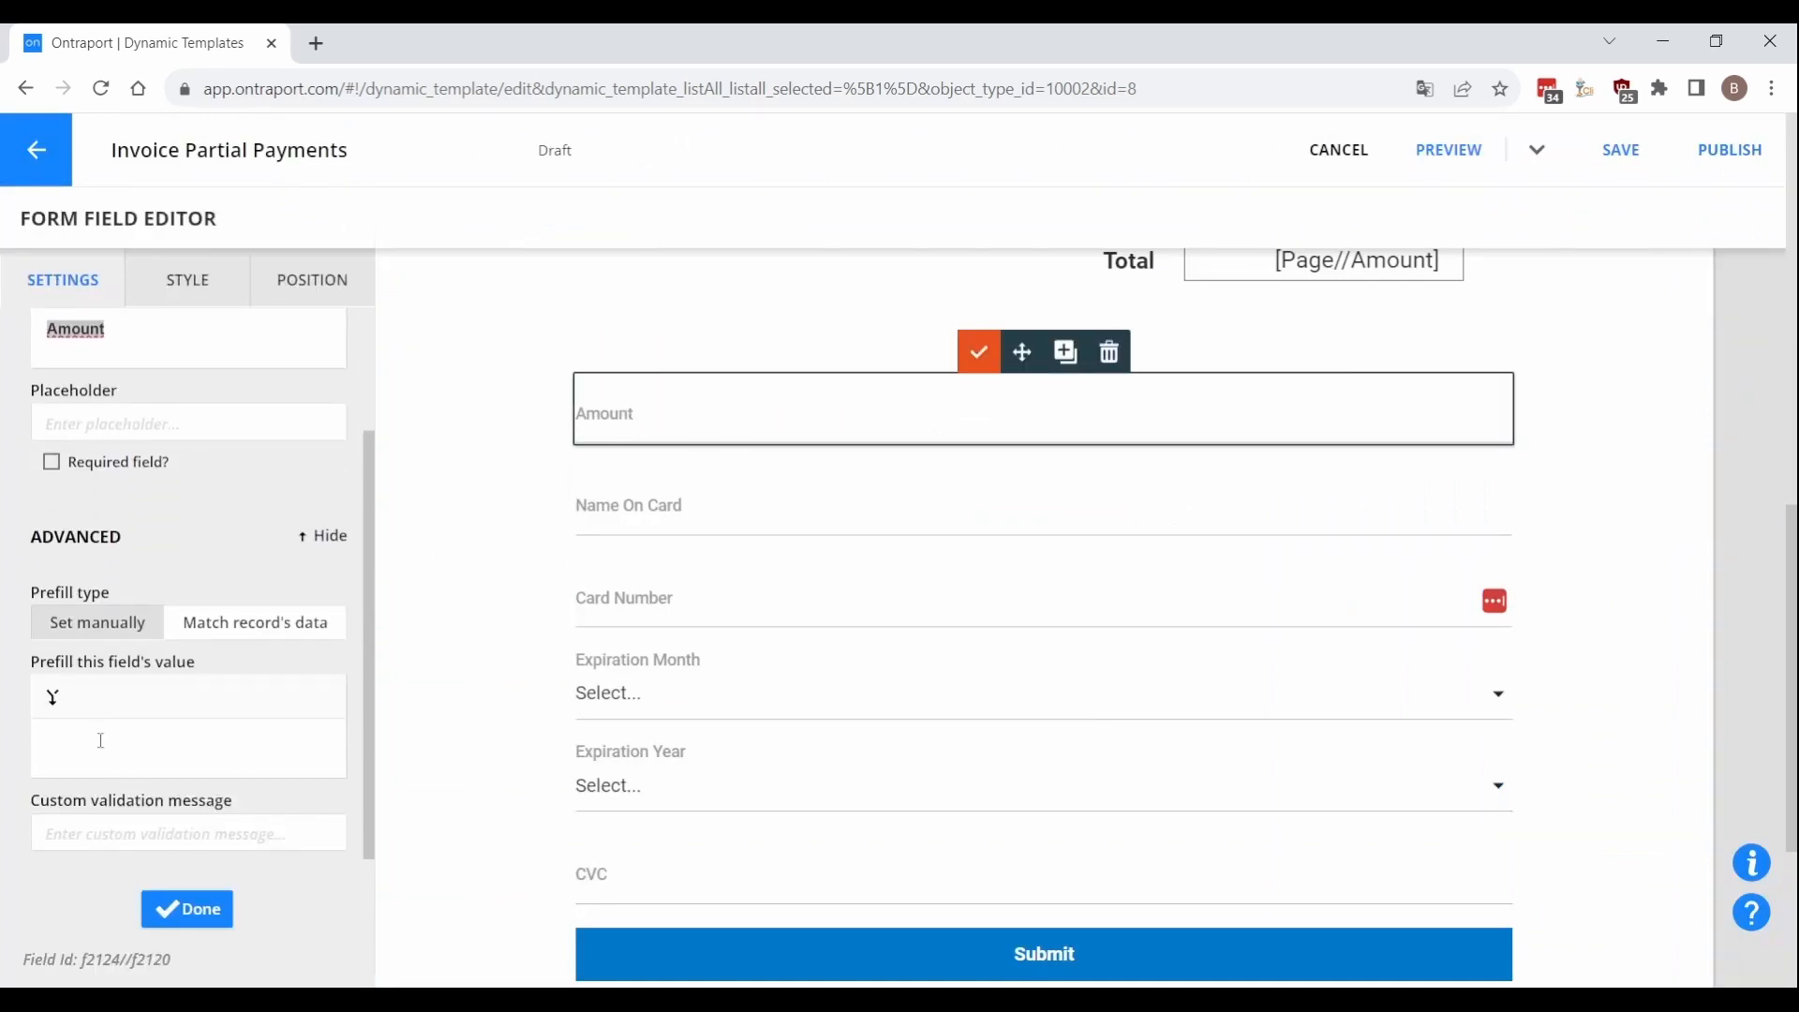
{"action": "left_click", "coordinate": [102, 743]}
{"action": "key", "text": "ctrl+v"}
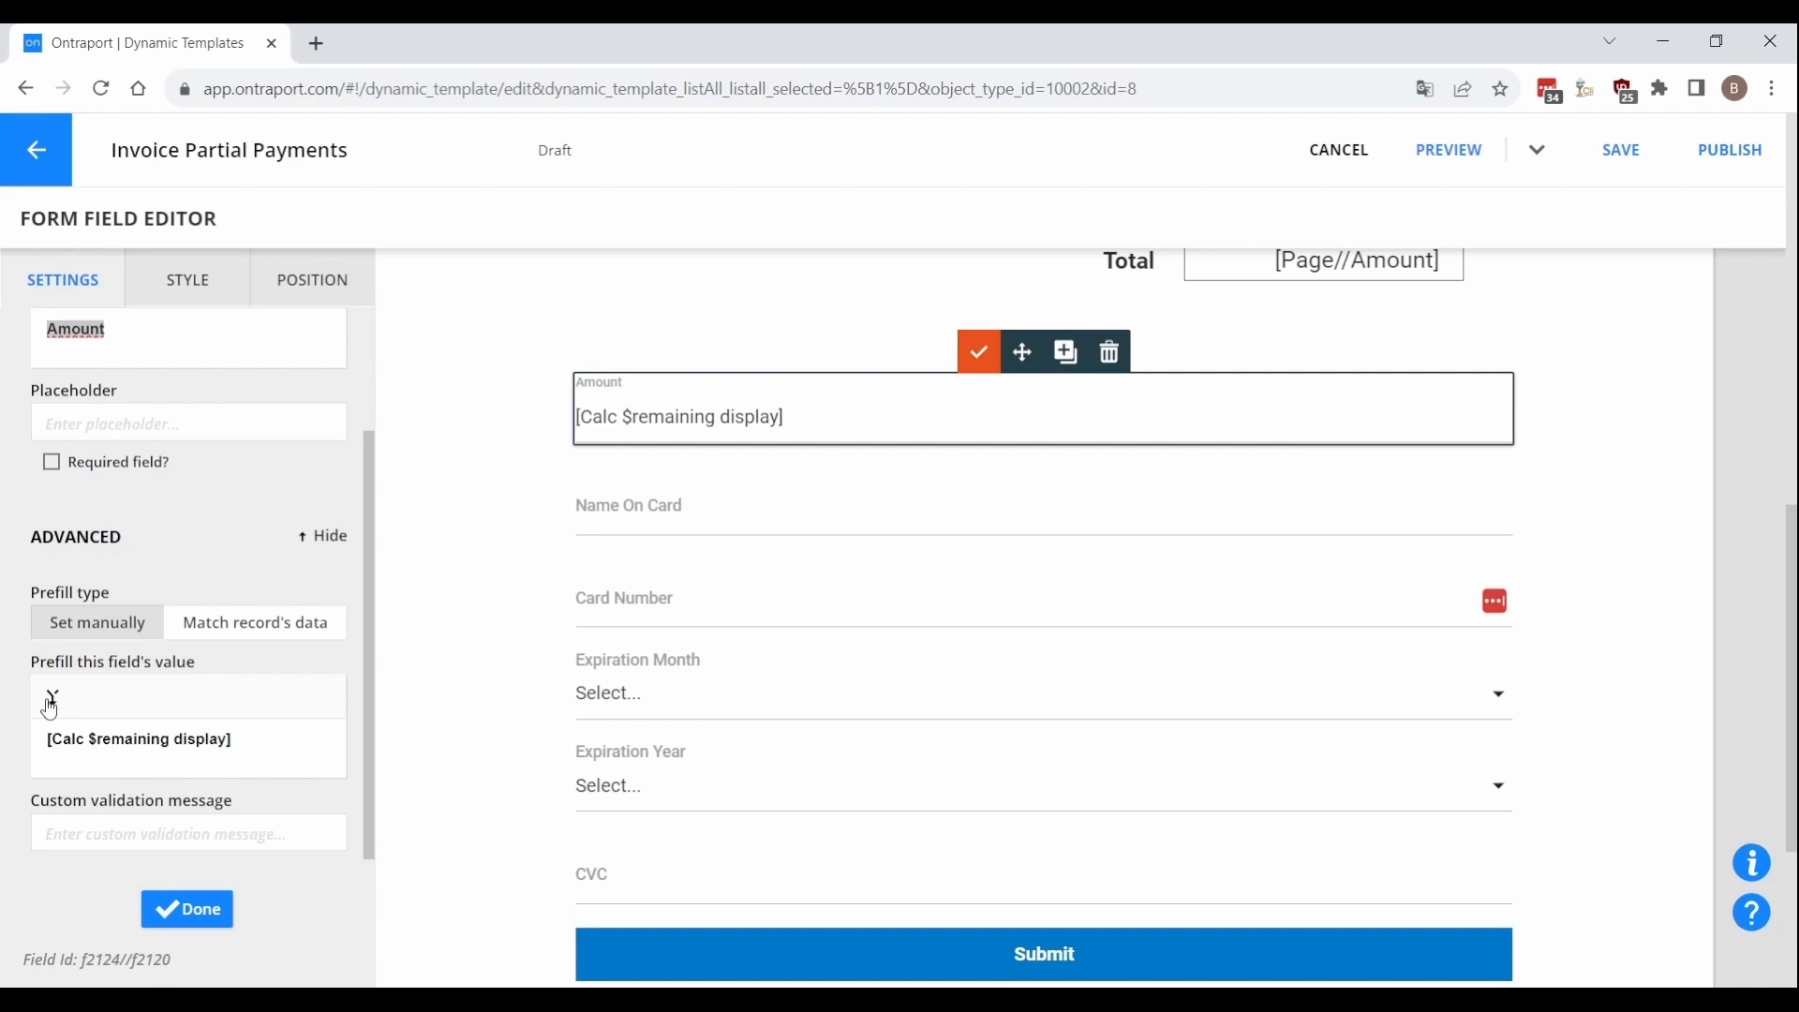
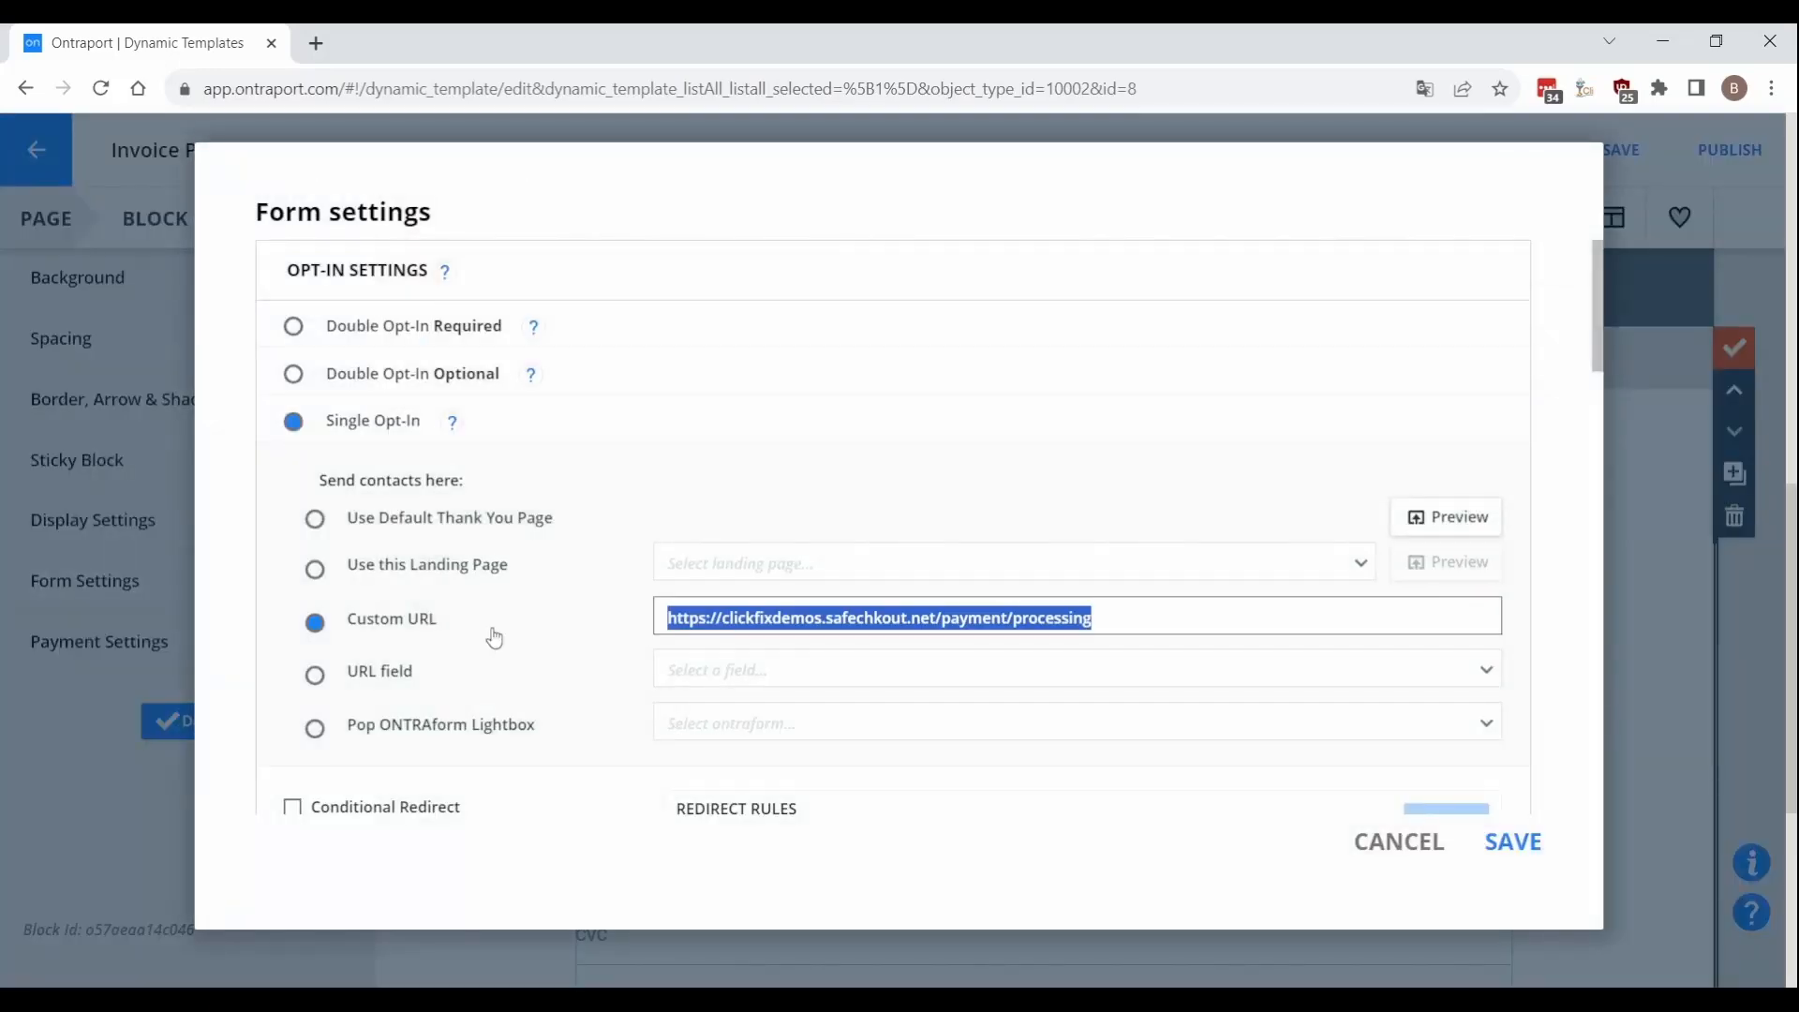
Step: Replace the form's custom thank-you URL with the copied address and save the form settings
{"action": "key", "text": "ctrl+v"}
{"action": "left_click", "coordinate": [1518, 842]}
Step: Add header code converting [Page//Amount] and [Page//Amount Paid] to $total and $paid, and calculating $remaining=$total-$paid
{"action": "scroll", "coordinate": [553, 478], "scroll_direction": "up", "scroll_amount": 10}
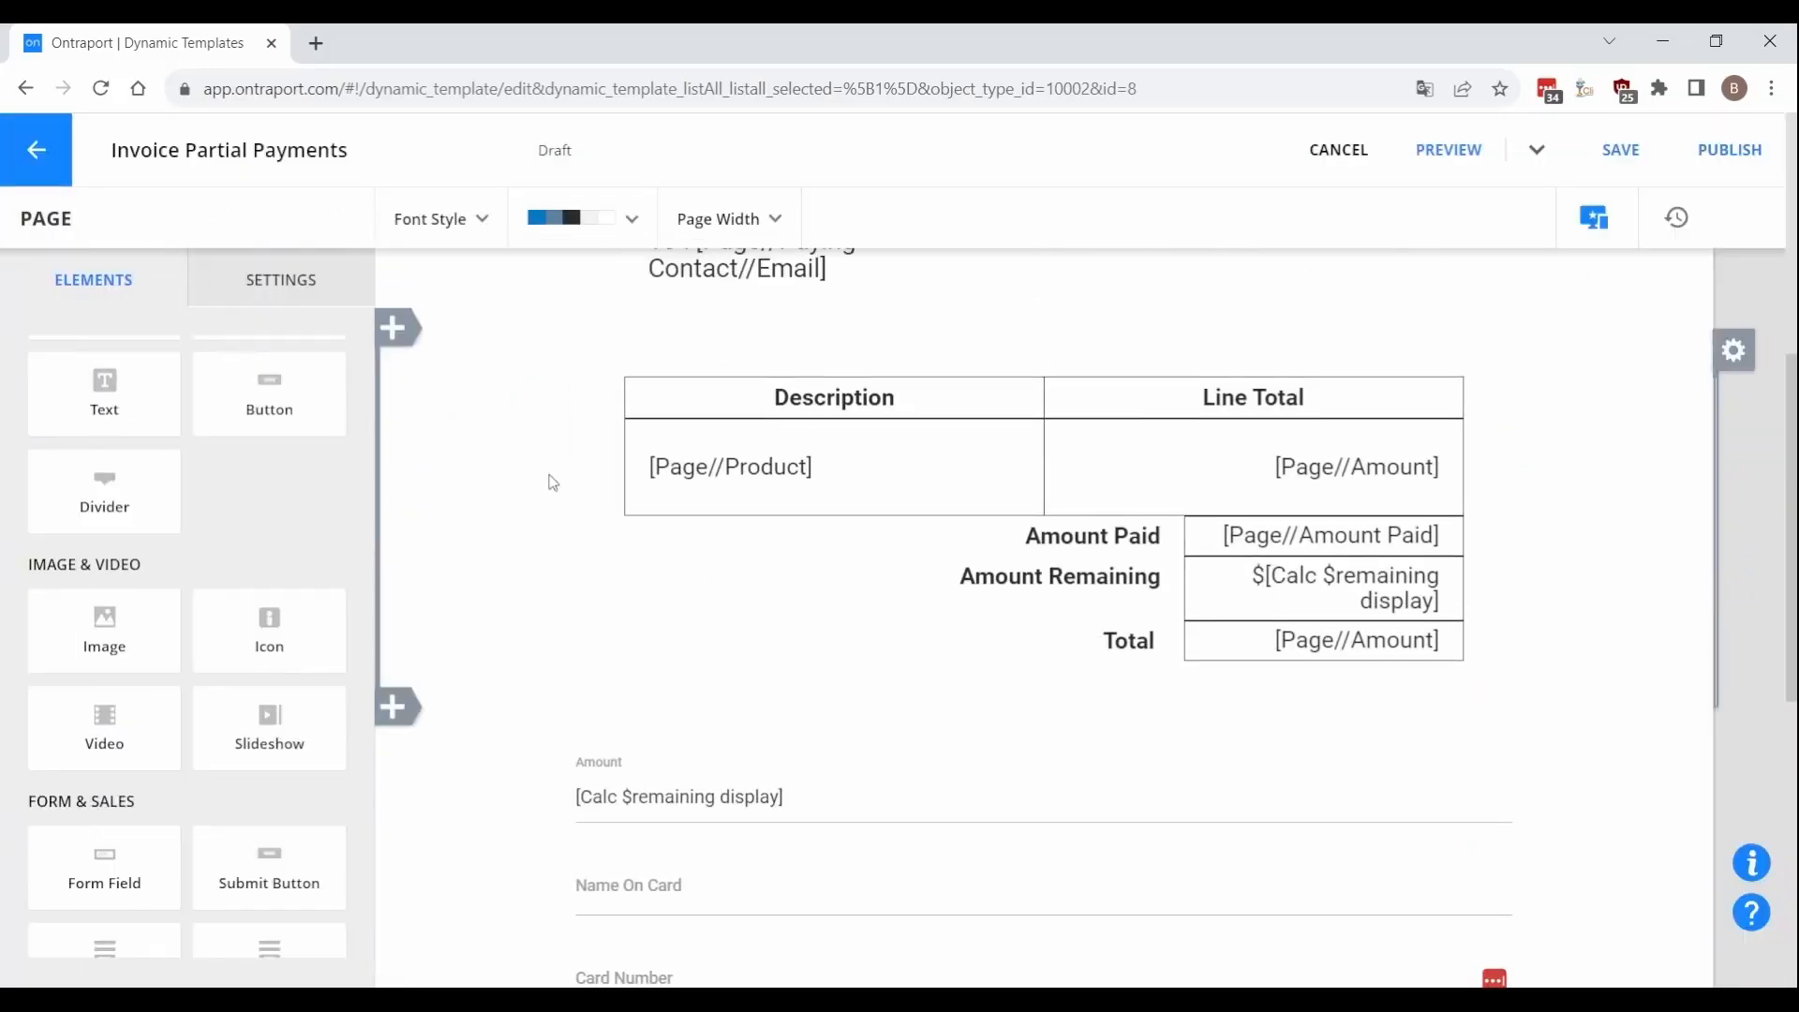
{"action": "left_click", "coordinate": [281, 280]}
{"action": "left_click", "coordinate": [156, 515]}
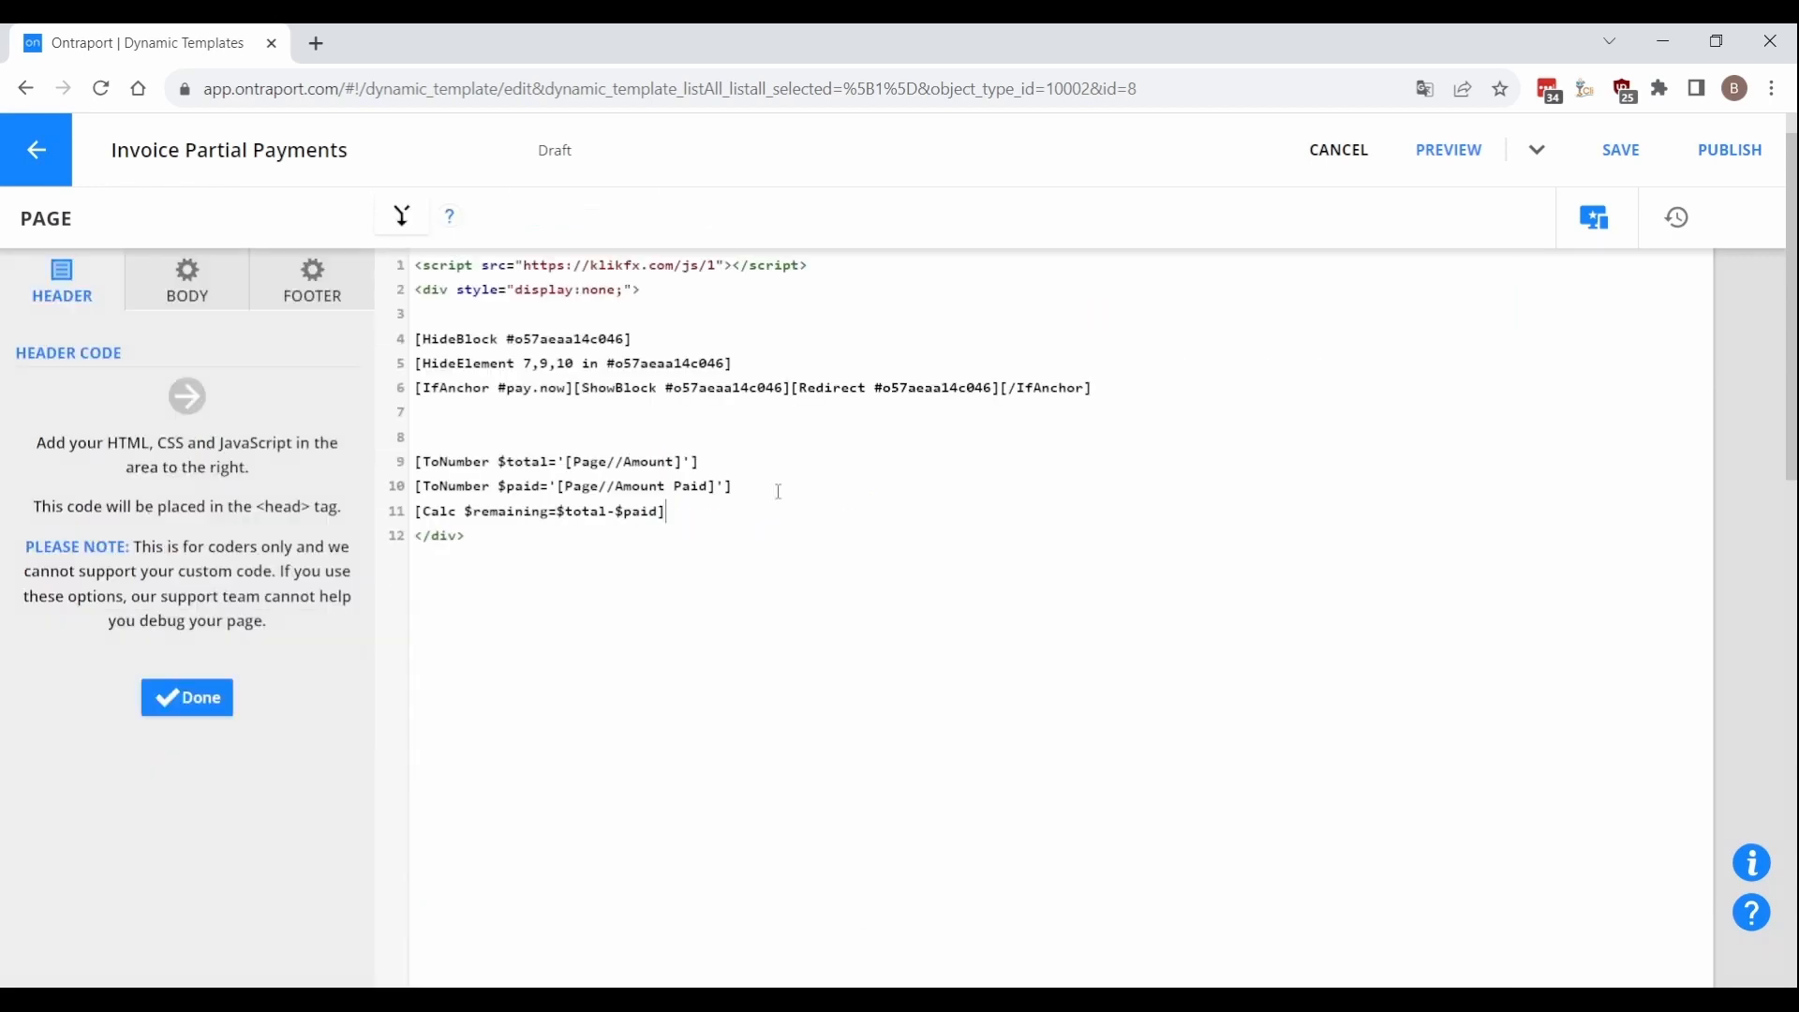
{"action": "left_click", "coordinate": [186, 714]}
Step: Publish the template on clickfixdemos.safechkout.net with path /invoice-partial-payments-[ID], enabling page creation for all existing and new records
{"action": "left_click", "coordinate": [1730, 150]}
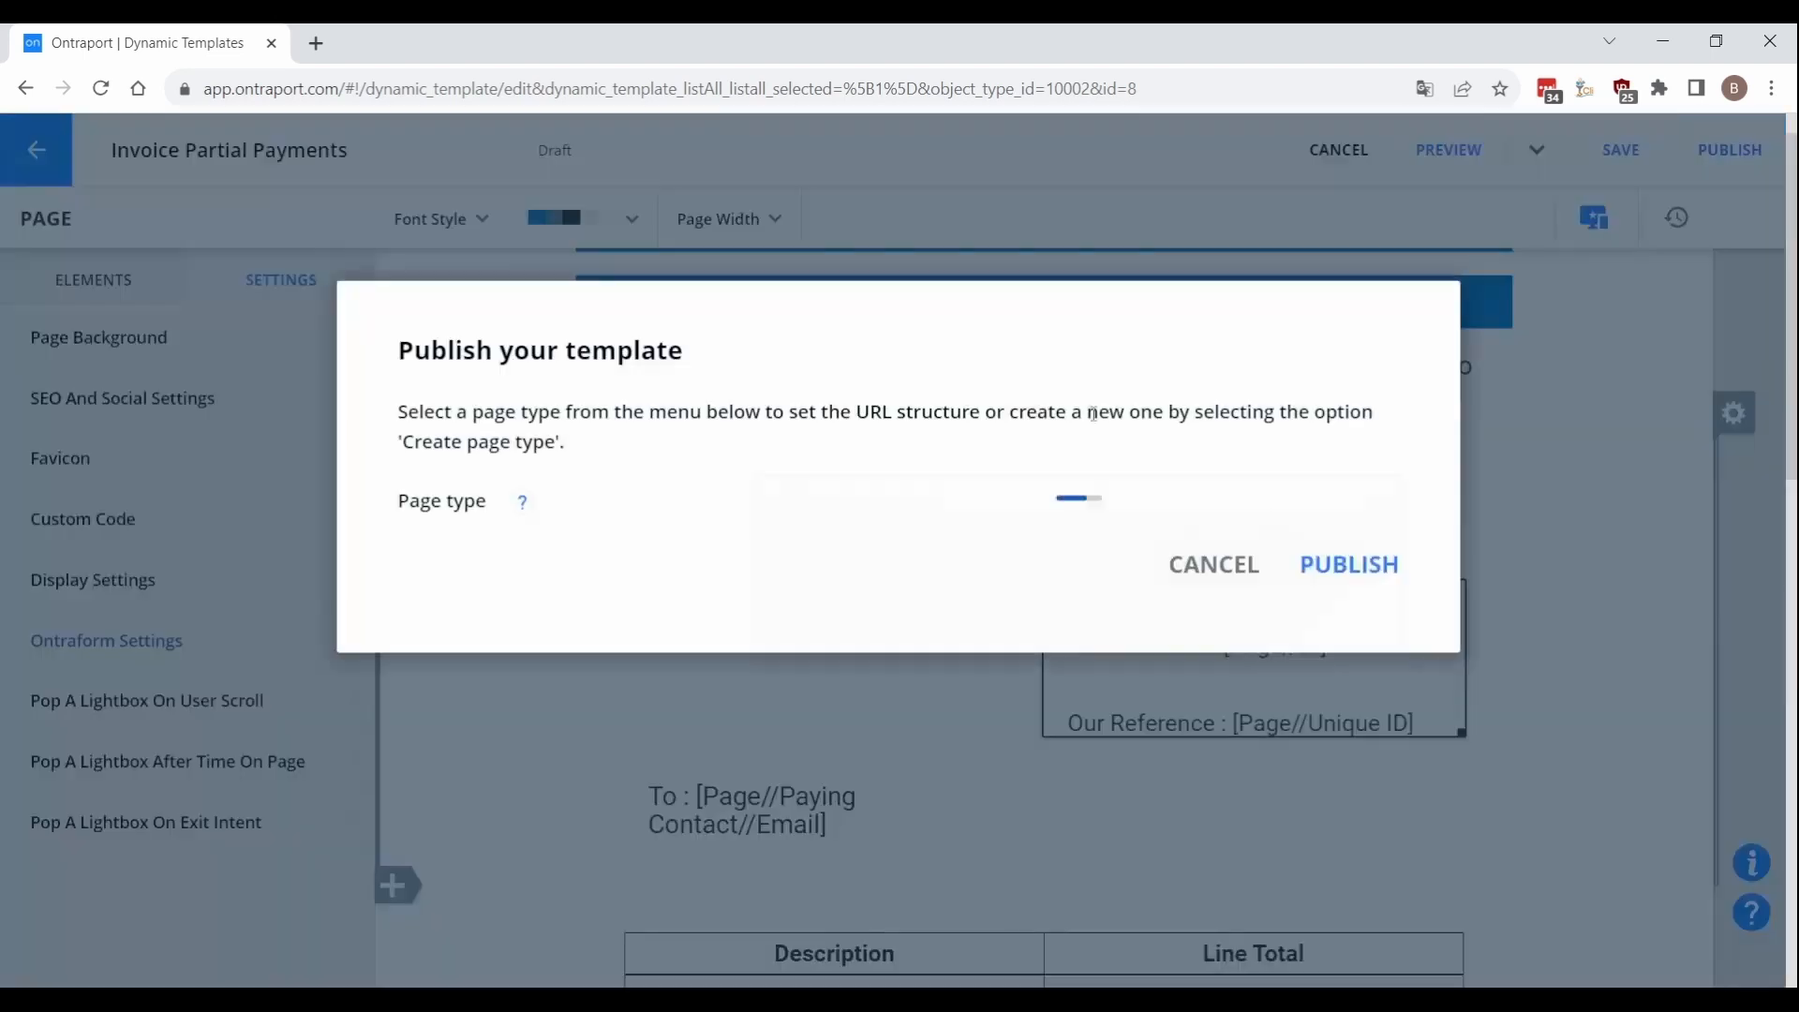
{"action": "left_click", "coordinate": [863, 534]}
{"action": "left_click", "coordinate": [813, 726]}
{"action": "scroll", "coordinate": [815, 712], "scroll_direction": "down", "scroll_amount": 2}
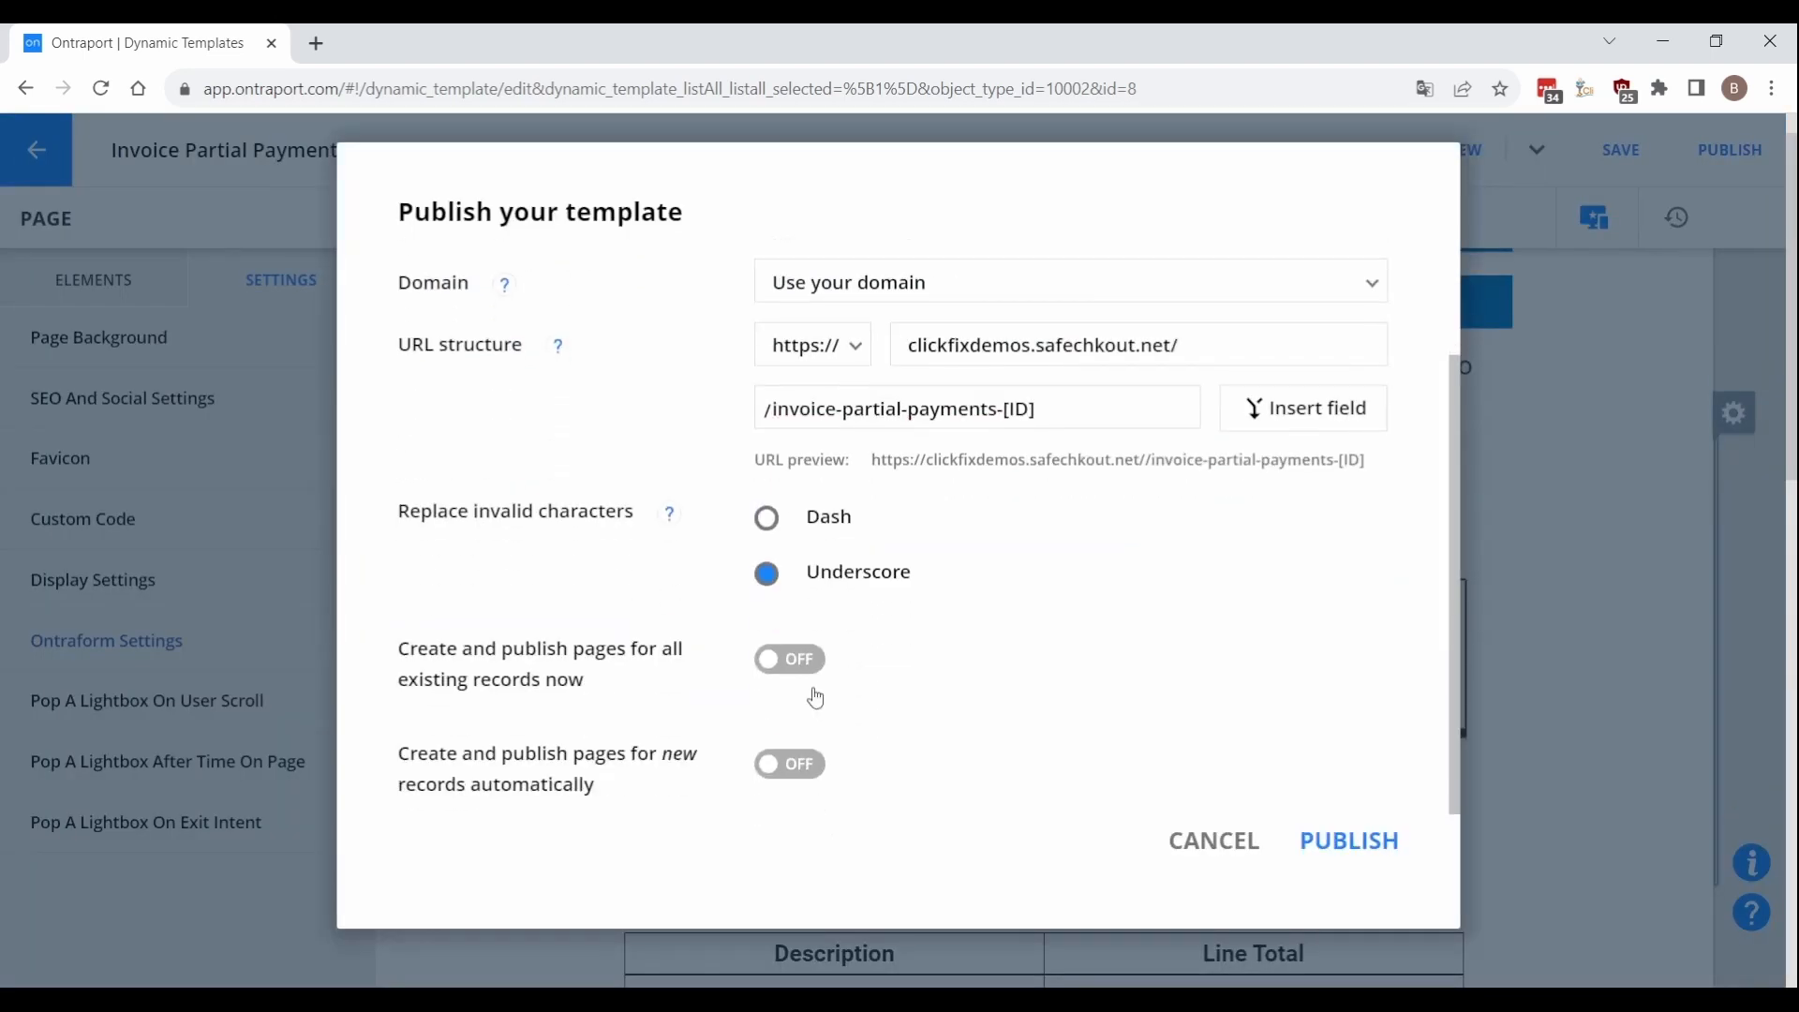
{"action": "left_click", "coordinate": [792, 659]}
{"action": "left_click", "coordinate": [790, 764]}
{"action": "left_click", "coordinate": [1326, 848]}
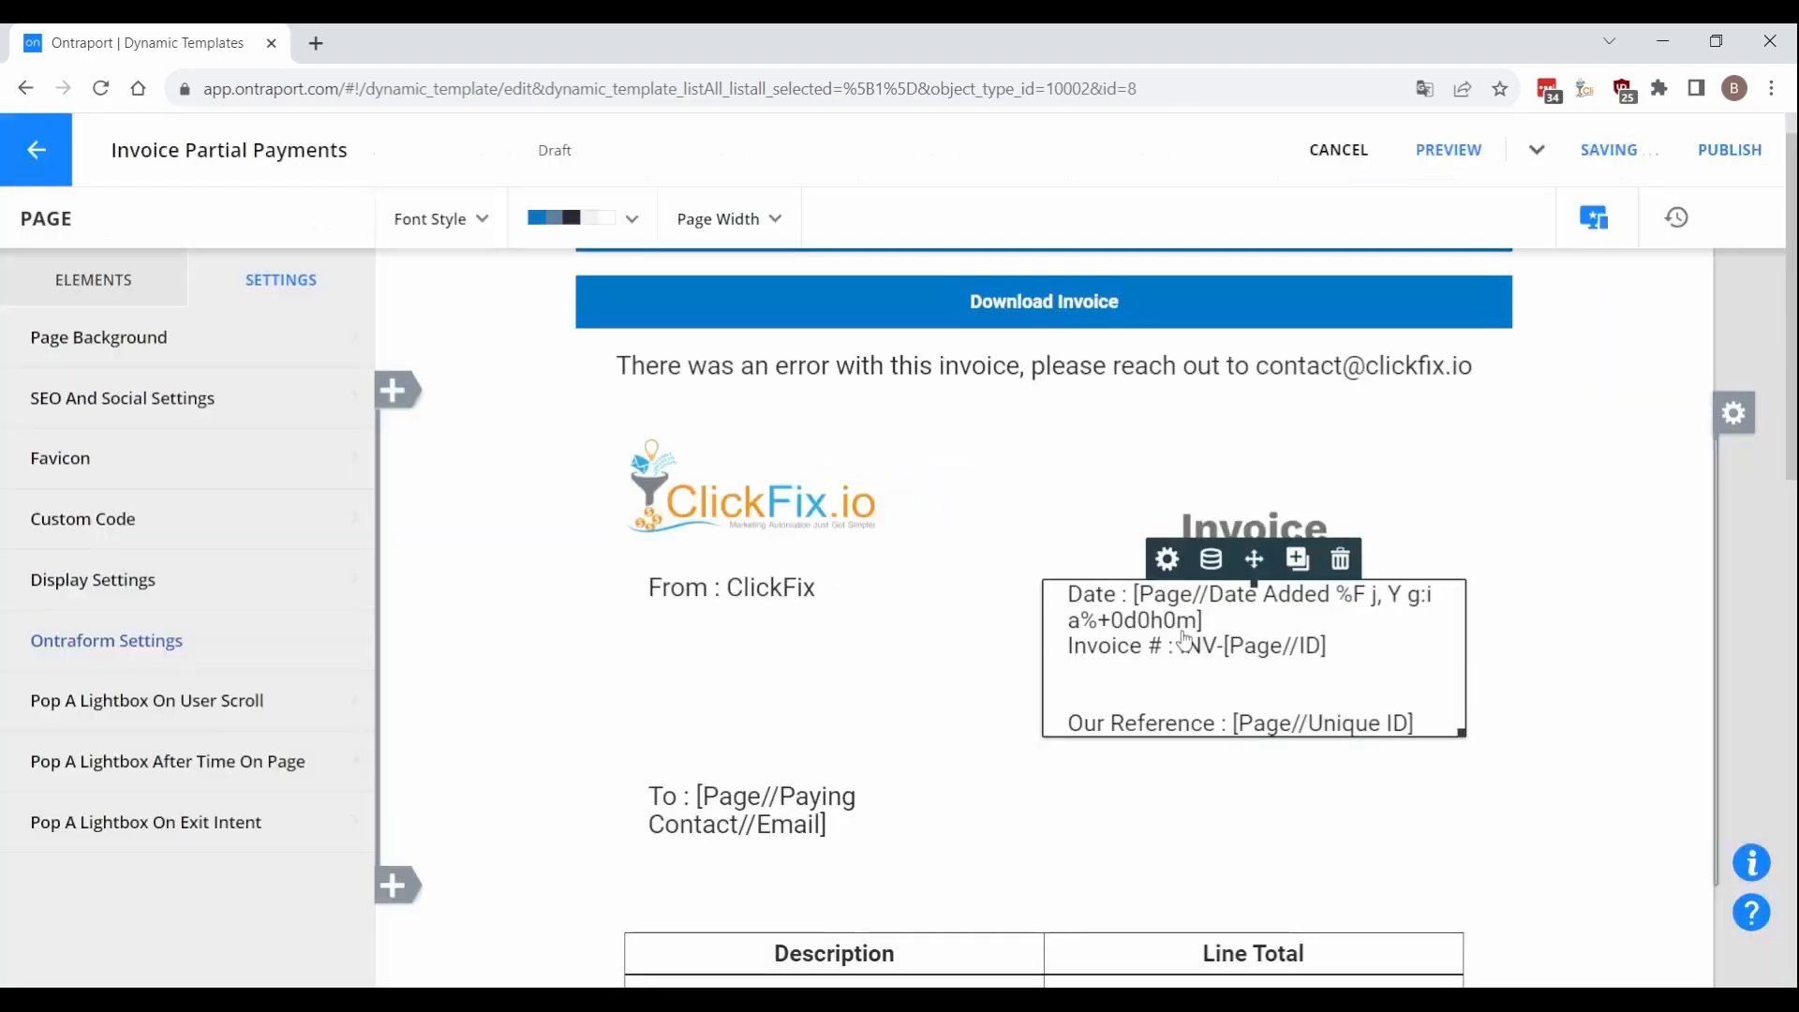
{"action": "left_click", "coordinate": [36, 150]}
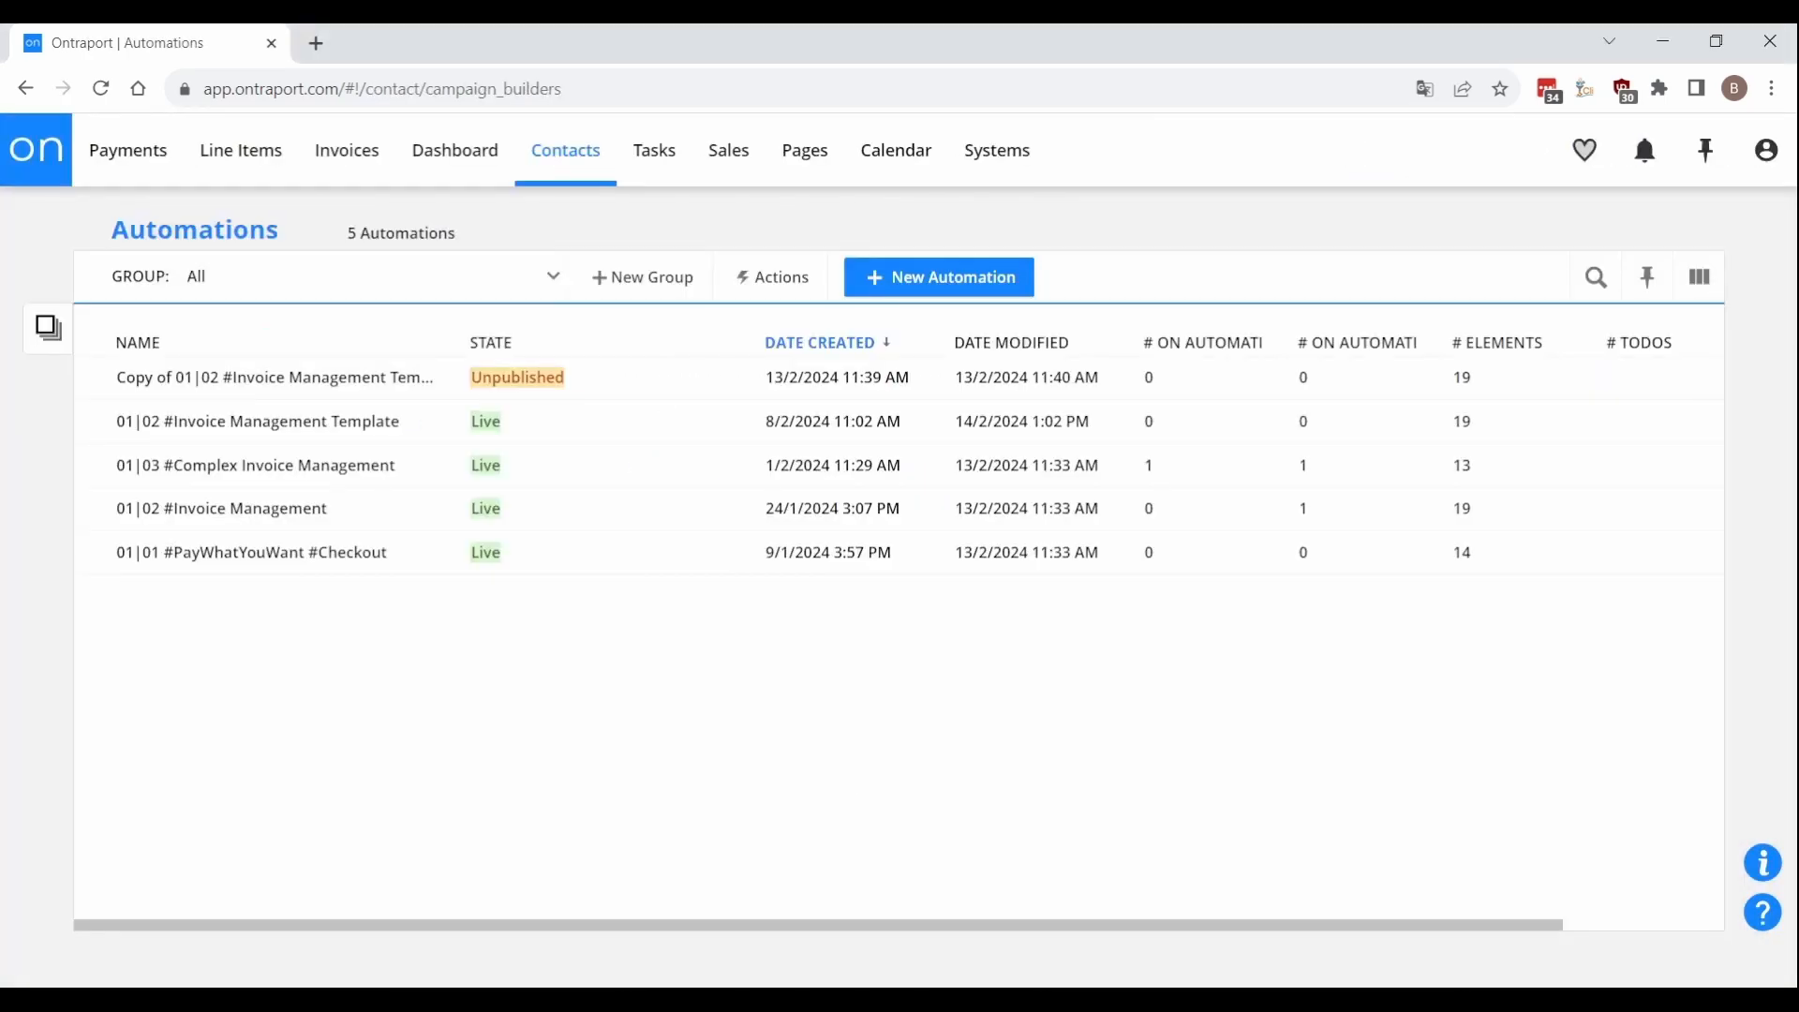
Step: Duplicate the 01|02 #Invoice Management automation and name the copy "01|04 #ComplexInvoice Management"
{"action": "left_click", "coordinate": [92, 510]}
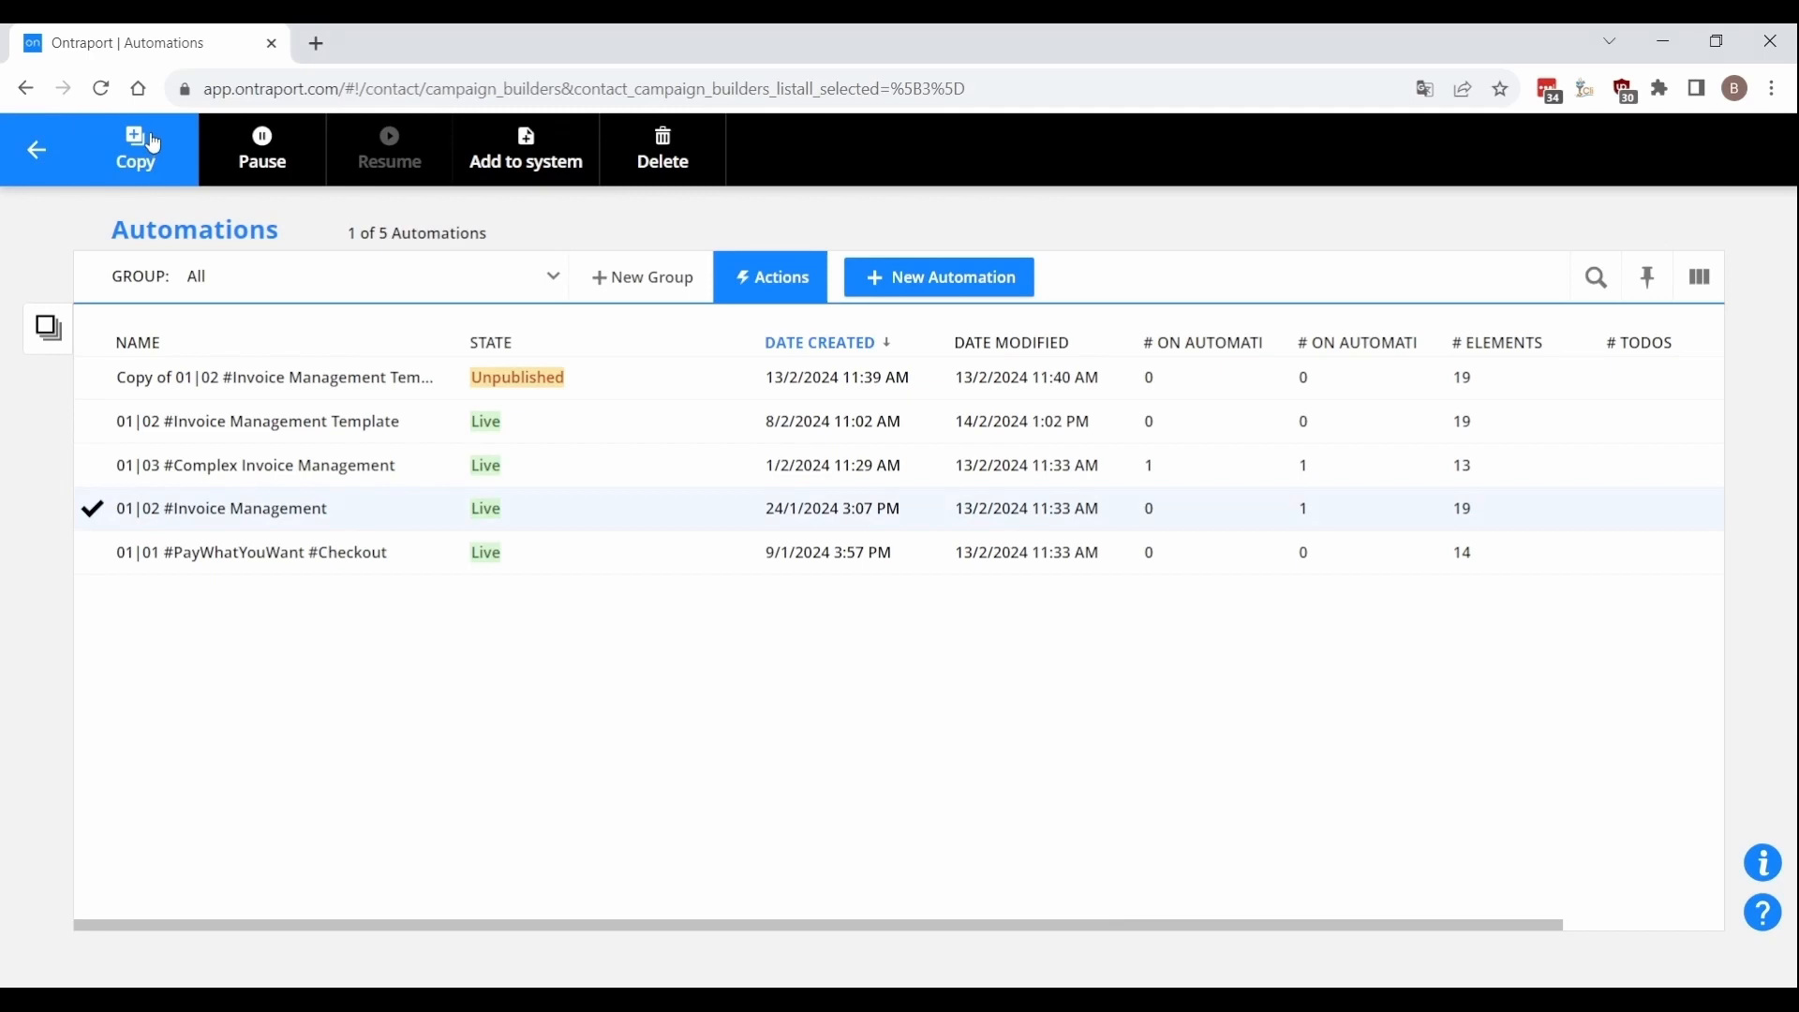
{"action": "left_click", "coordinate": [137, 148]}
{"action": "left_click", "coordinate": [1213, 480]}
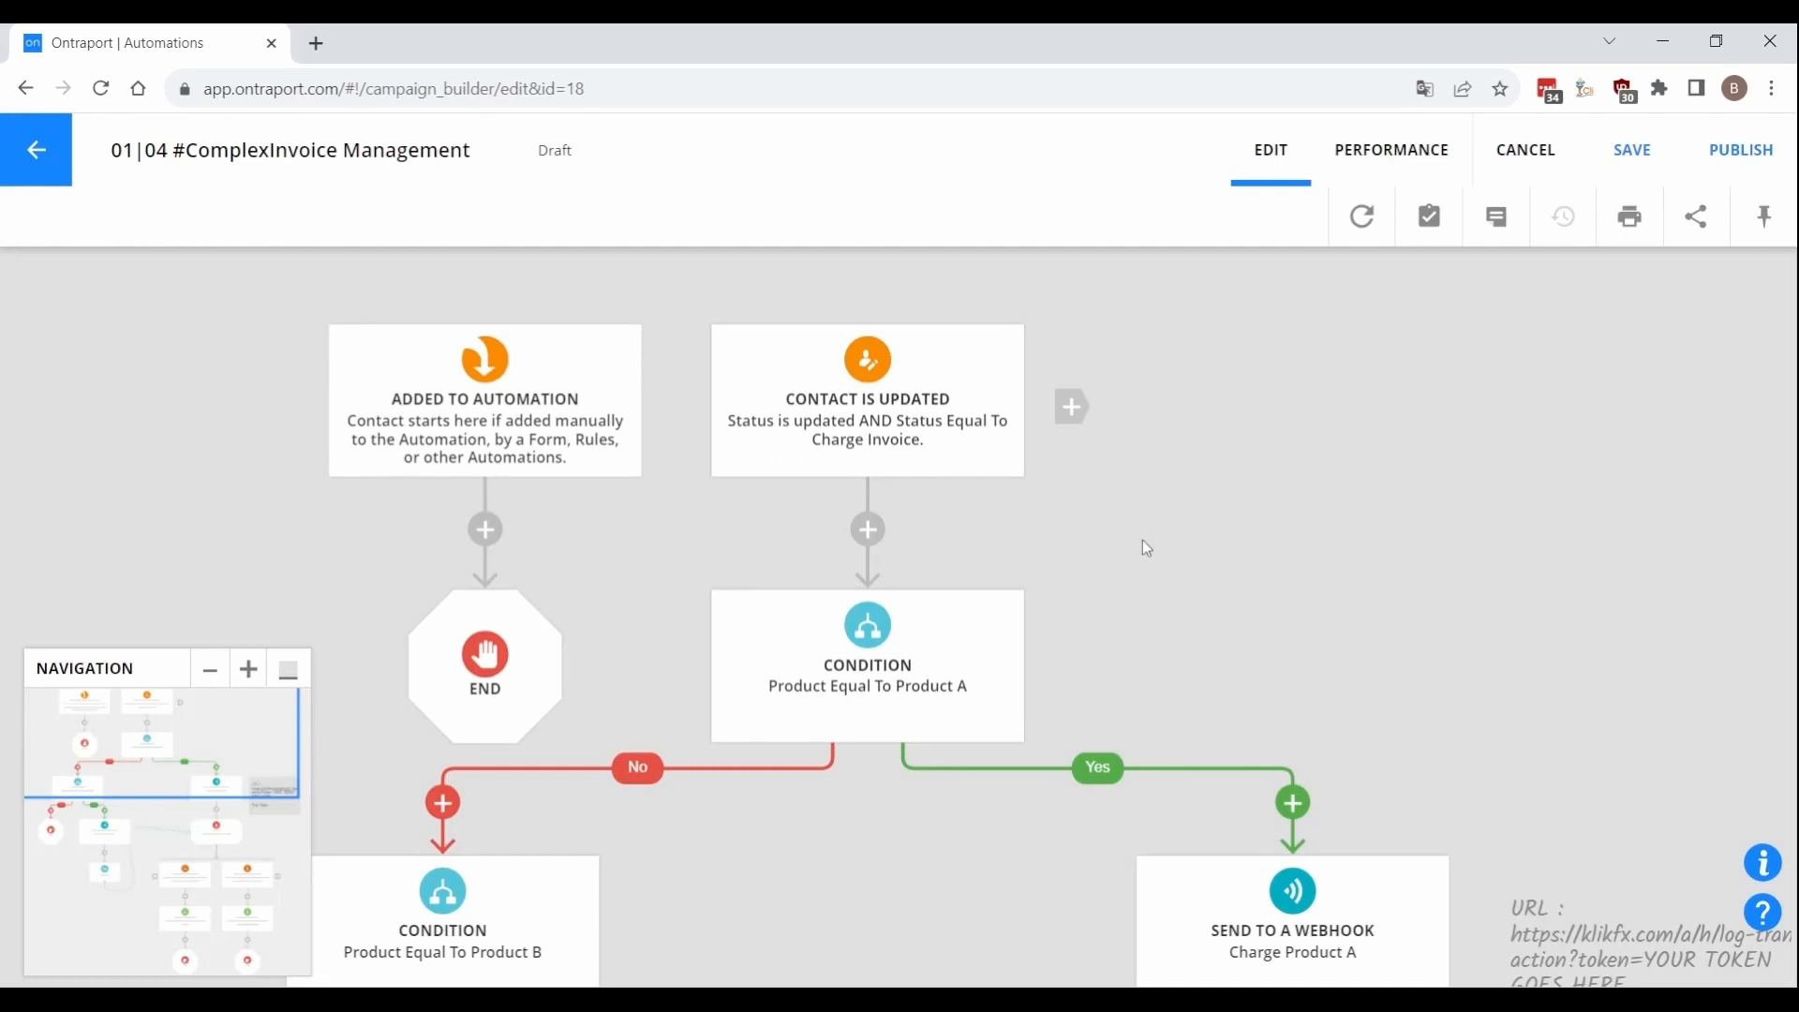
Step: Change the Contact Is Updated trigger's field from Paying Invoice >> Status to Payment
{"action": "left_click", "coordinate": [890, 431]}
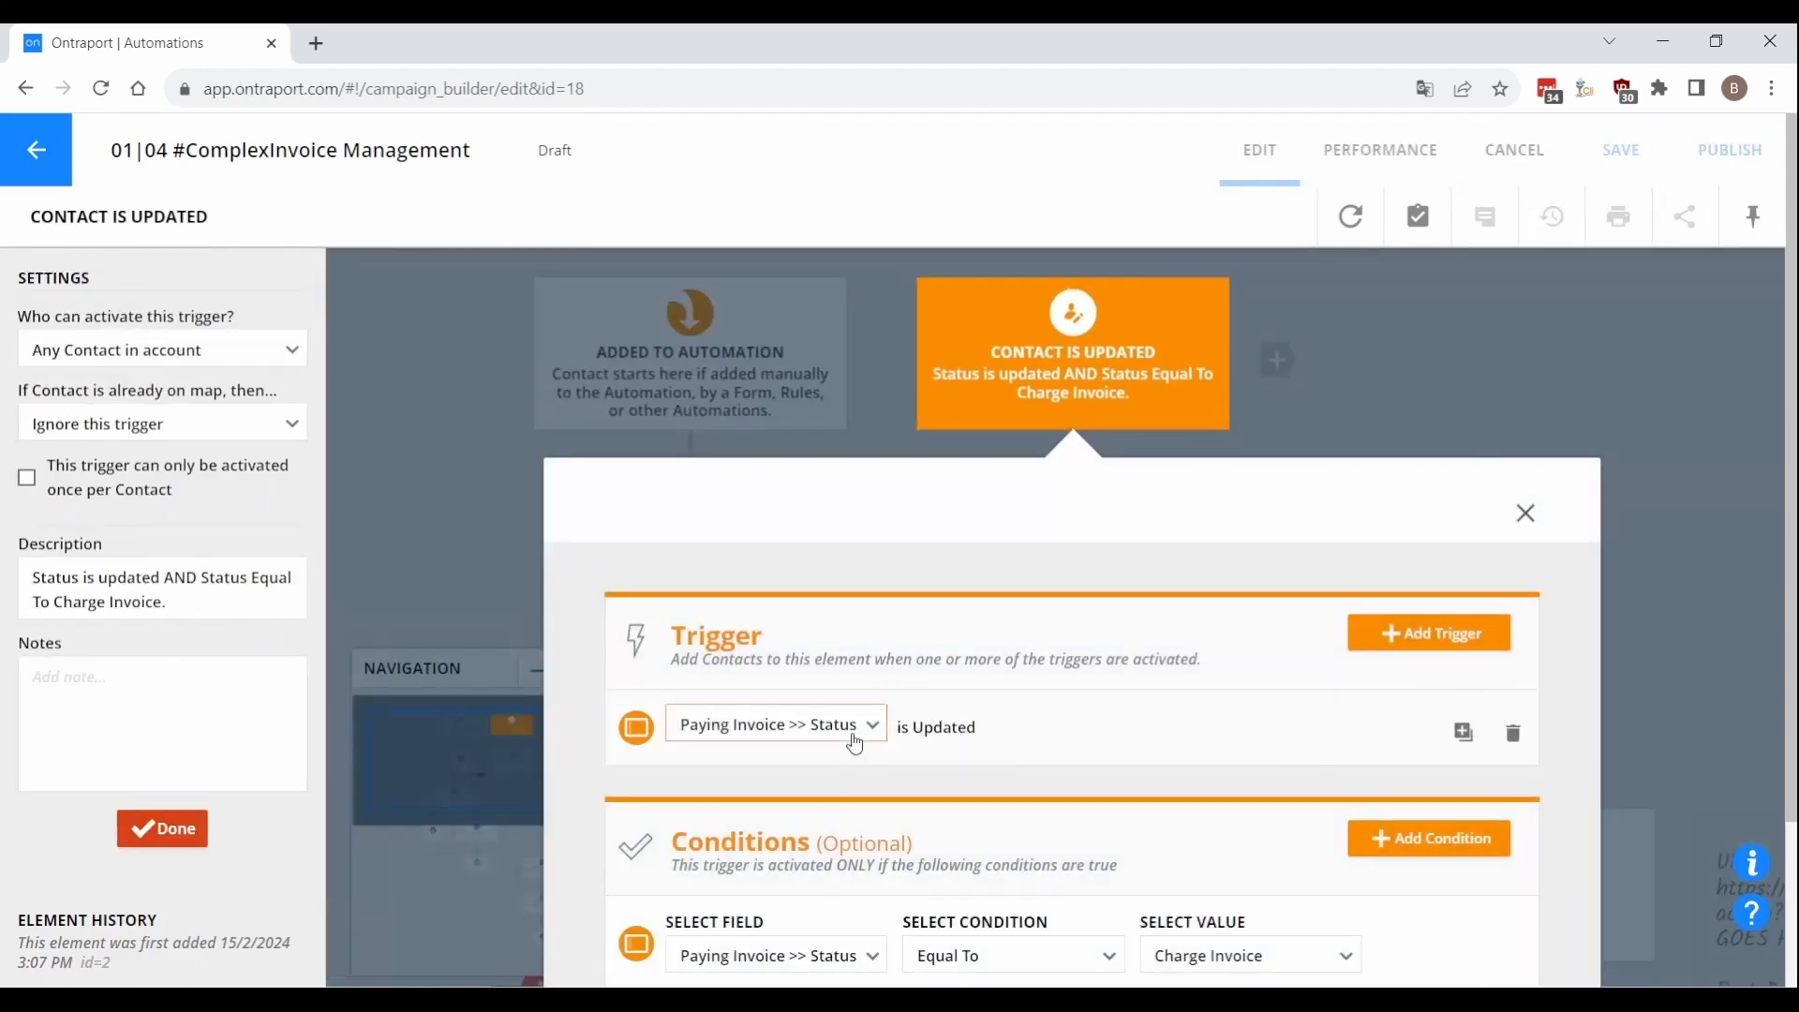
{"action": "left_click", "coordinate": [855, 724]}
{"action": "left_click", "coordinate": [740, 522]}
Step: Set the trigger's condition to Payment >> Status Equal To Charge Transaction
{"action": "scroll", "coordinate": [1064, 771], "scroll_direction": "down", "scroll_amount": 3}
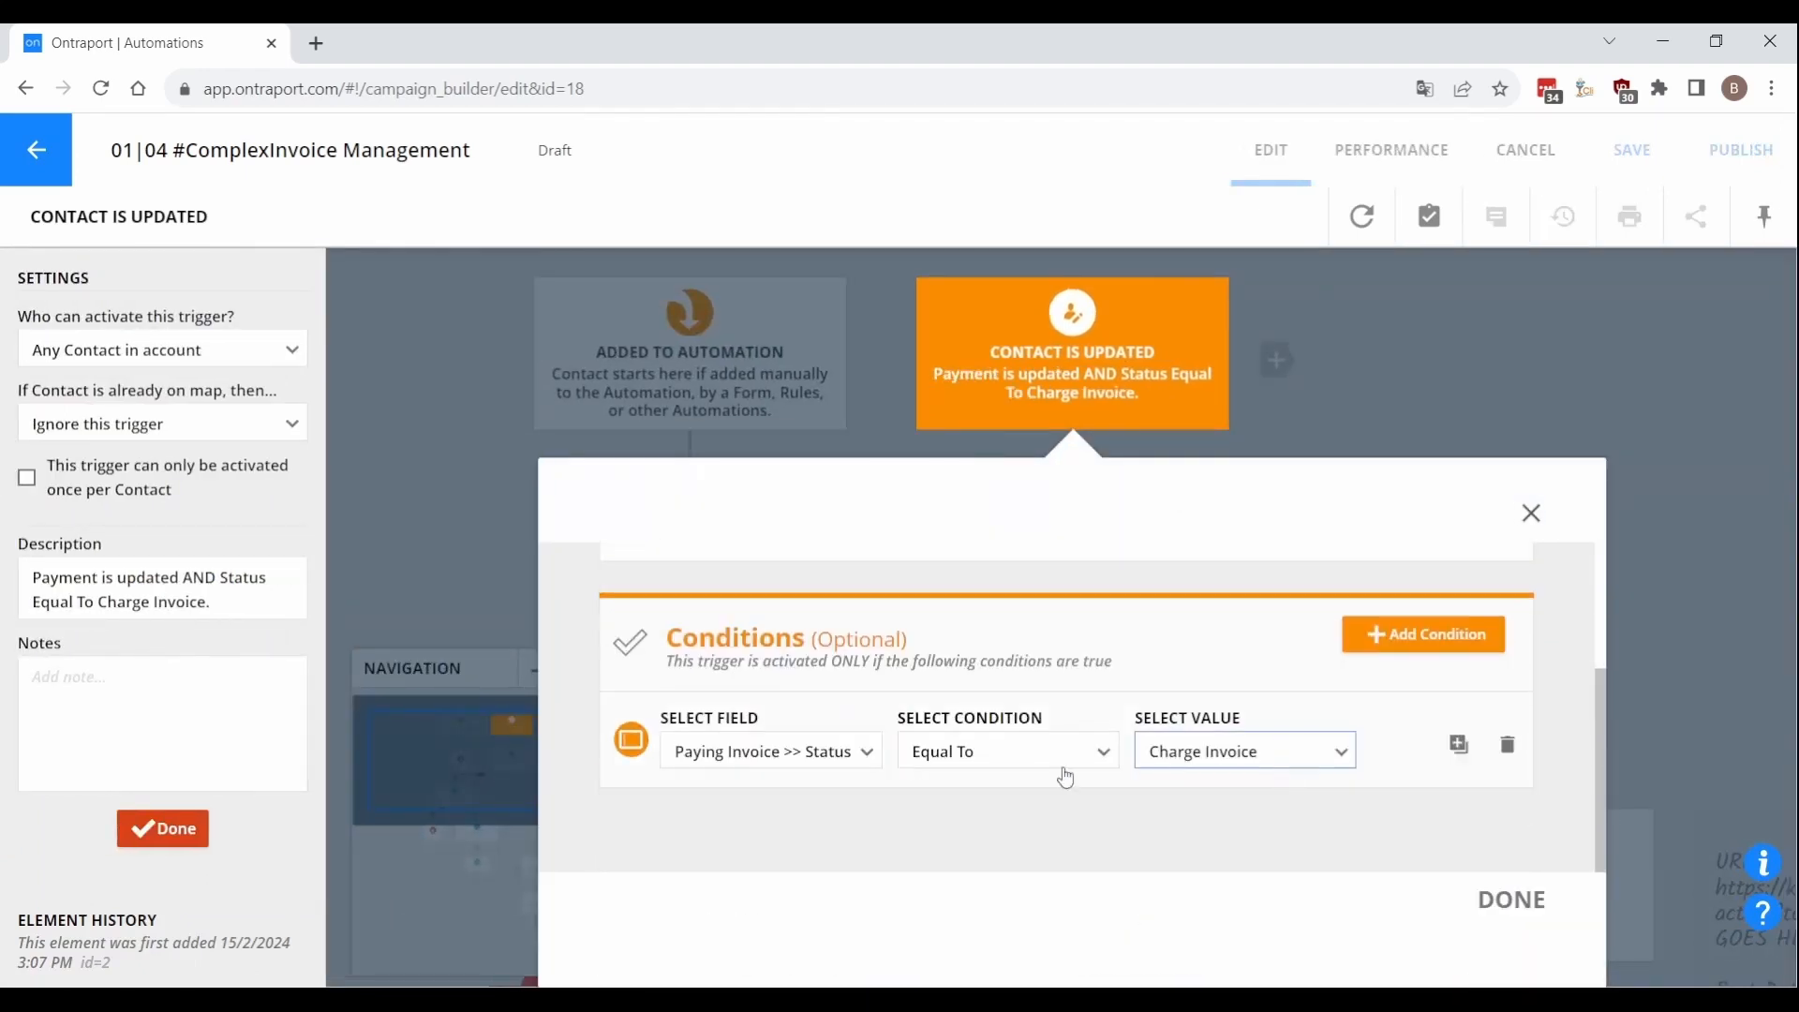
{"action": "left_click", "coordinate": [877, 761]}
{"action": "type", "text": "pay"}
{"action": "left_click", "coordinate": [956, 554]}
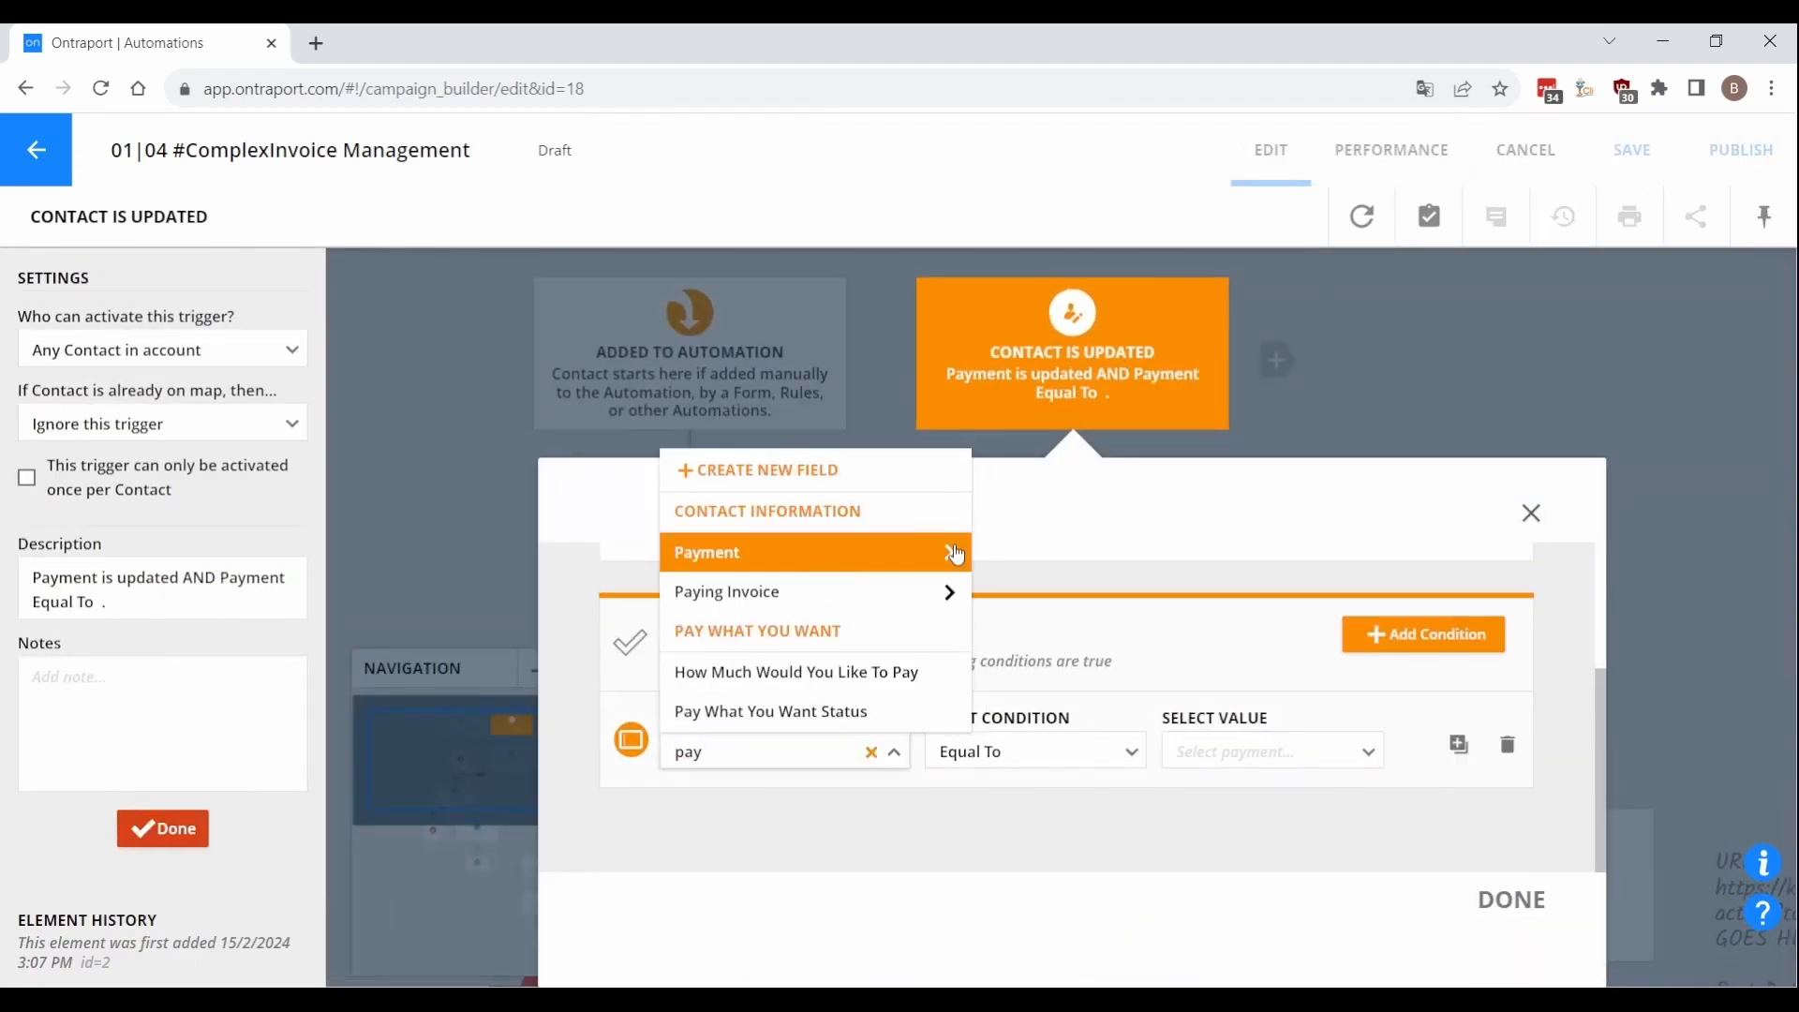
{"action": "left_click", "coordinate": [749, 517]}
{"action": "left_click", "coordinate": [1257, 755]}
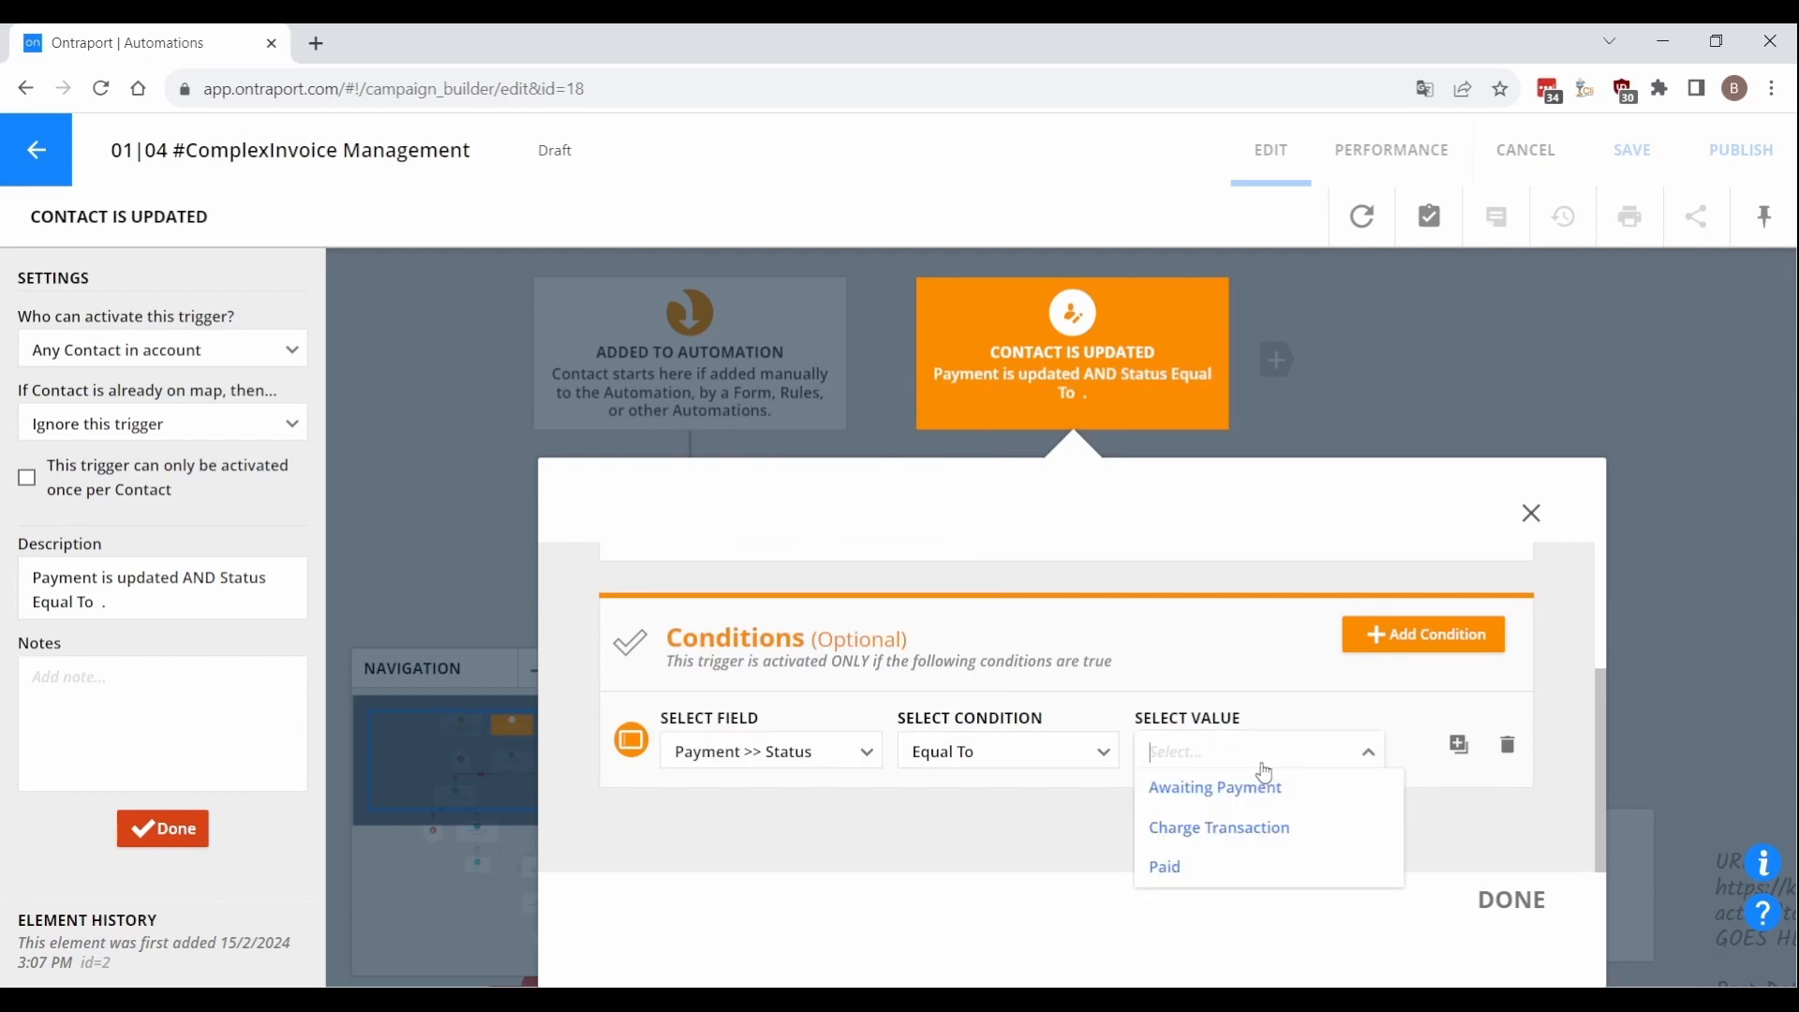
{"action": "left_click", "coordinate": [1265, 826]}
{"action": "left_click", "coordinate": [1510, 900]}
Step: Remove the product conditions and set the Charge Product A webhook's data to contact_id=[Contact ID]&products[5]=[Payment//Amount]&type=charge
{"action": "left_click", "coordinate": [1031, 647]}
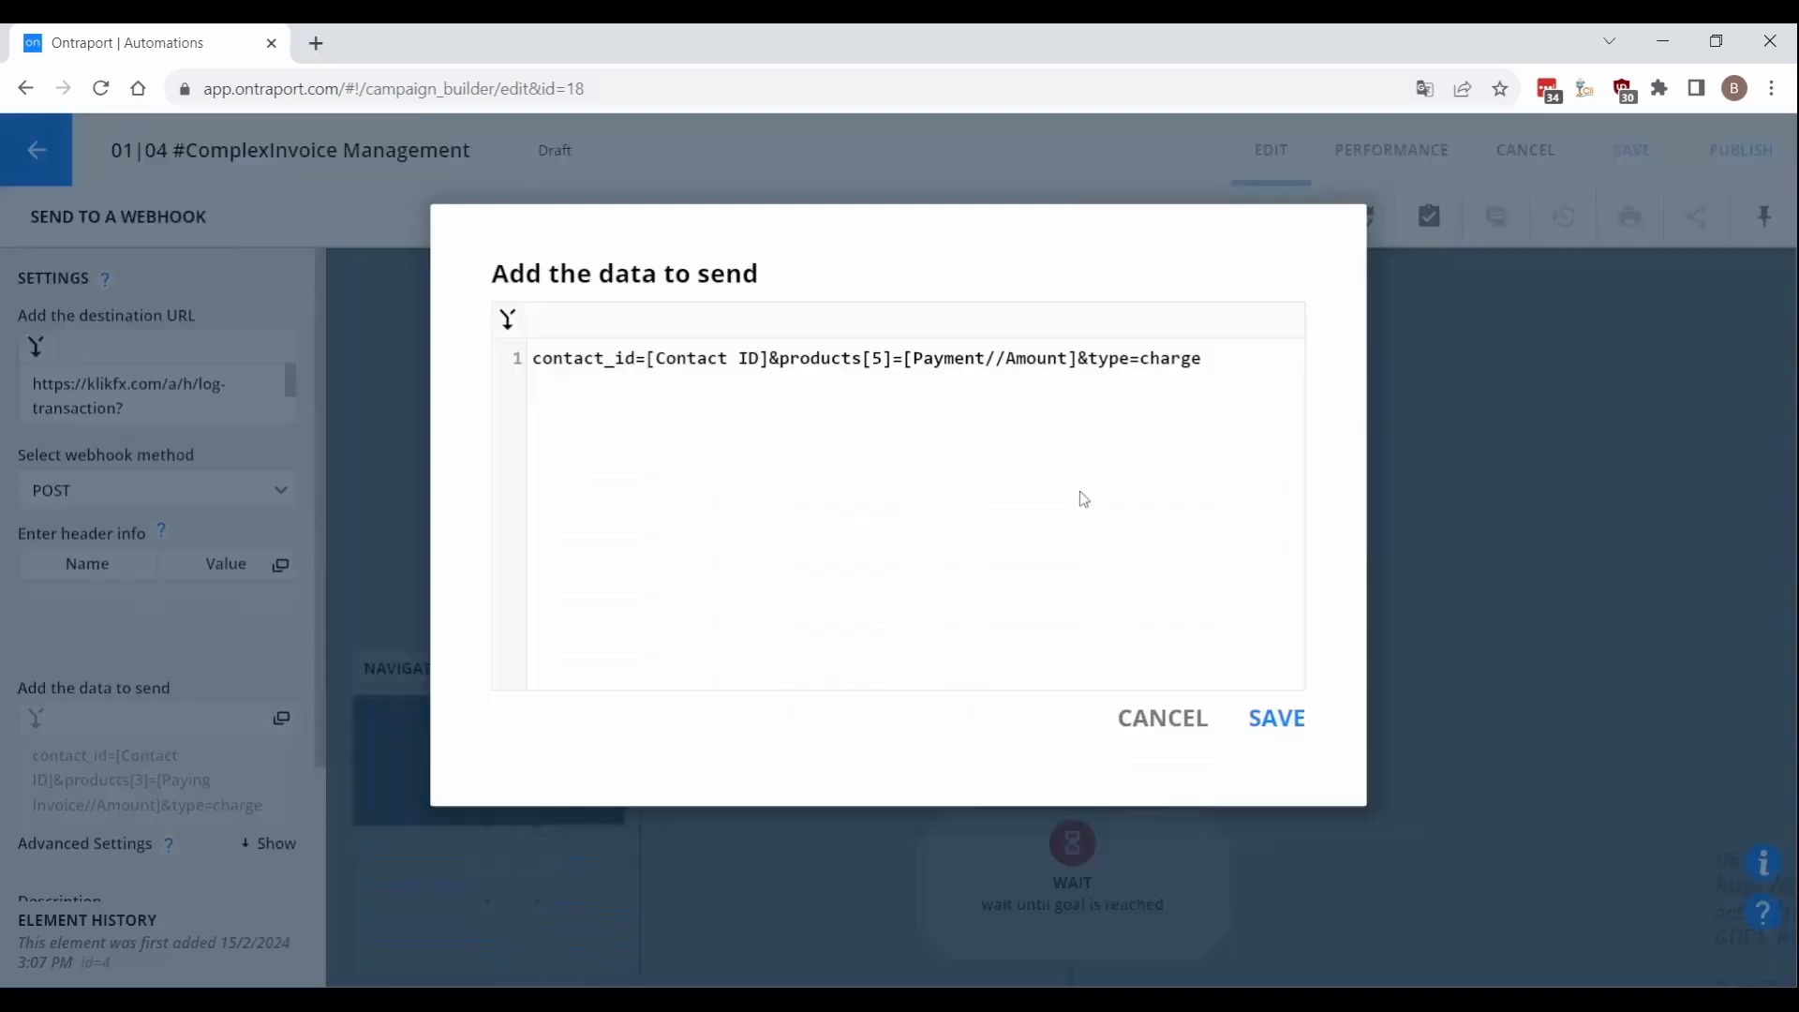
{"action": "left_click", "coordinate": [1308, 722]}
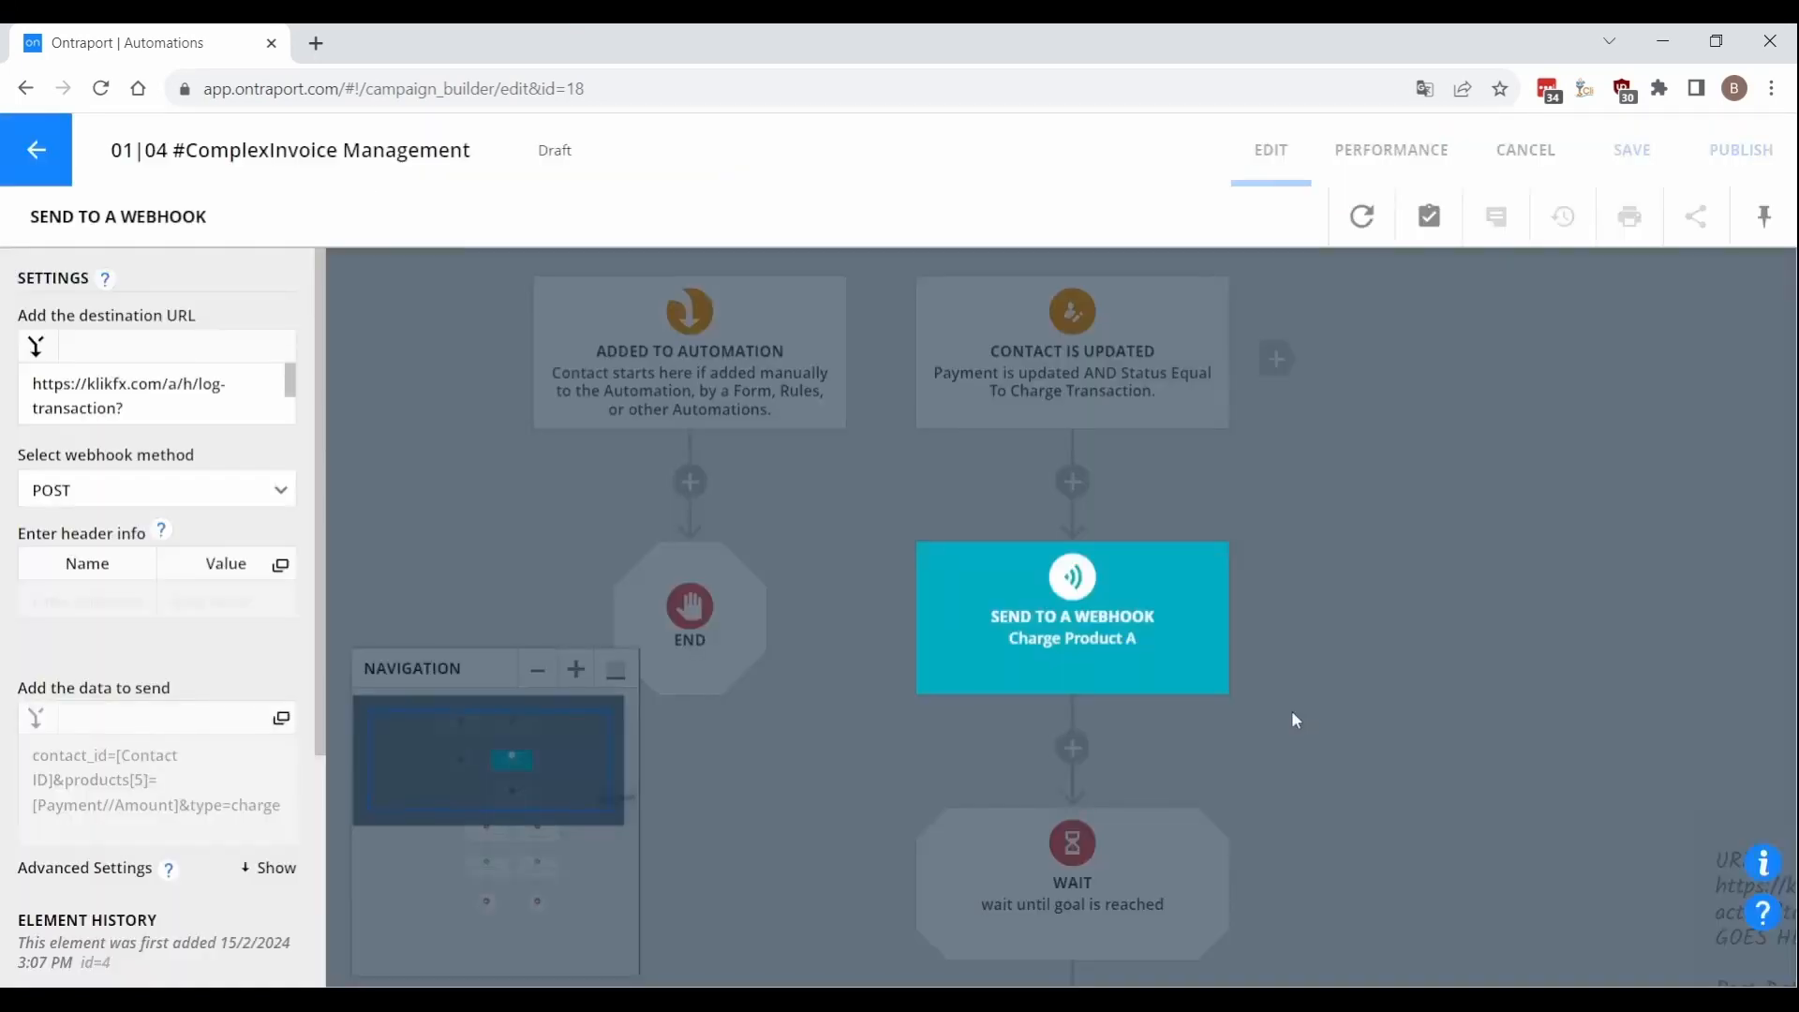
{"action": "left_click", "coordinate": [1291, 712]}
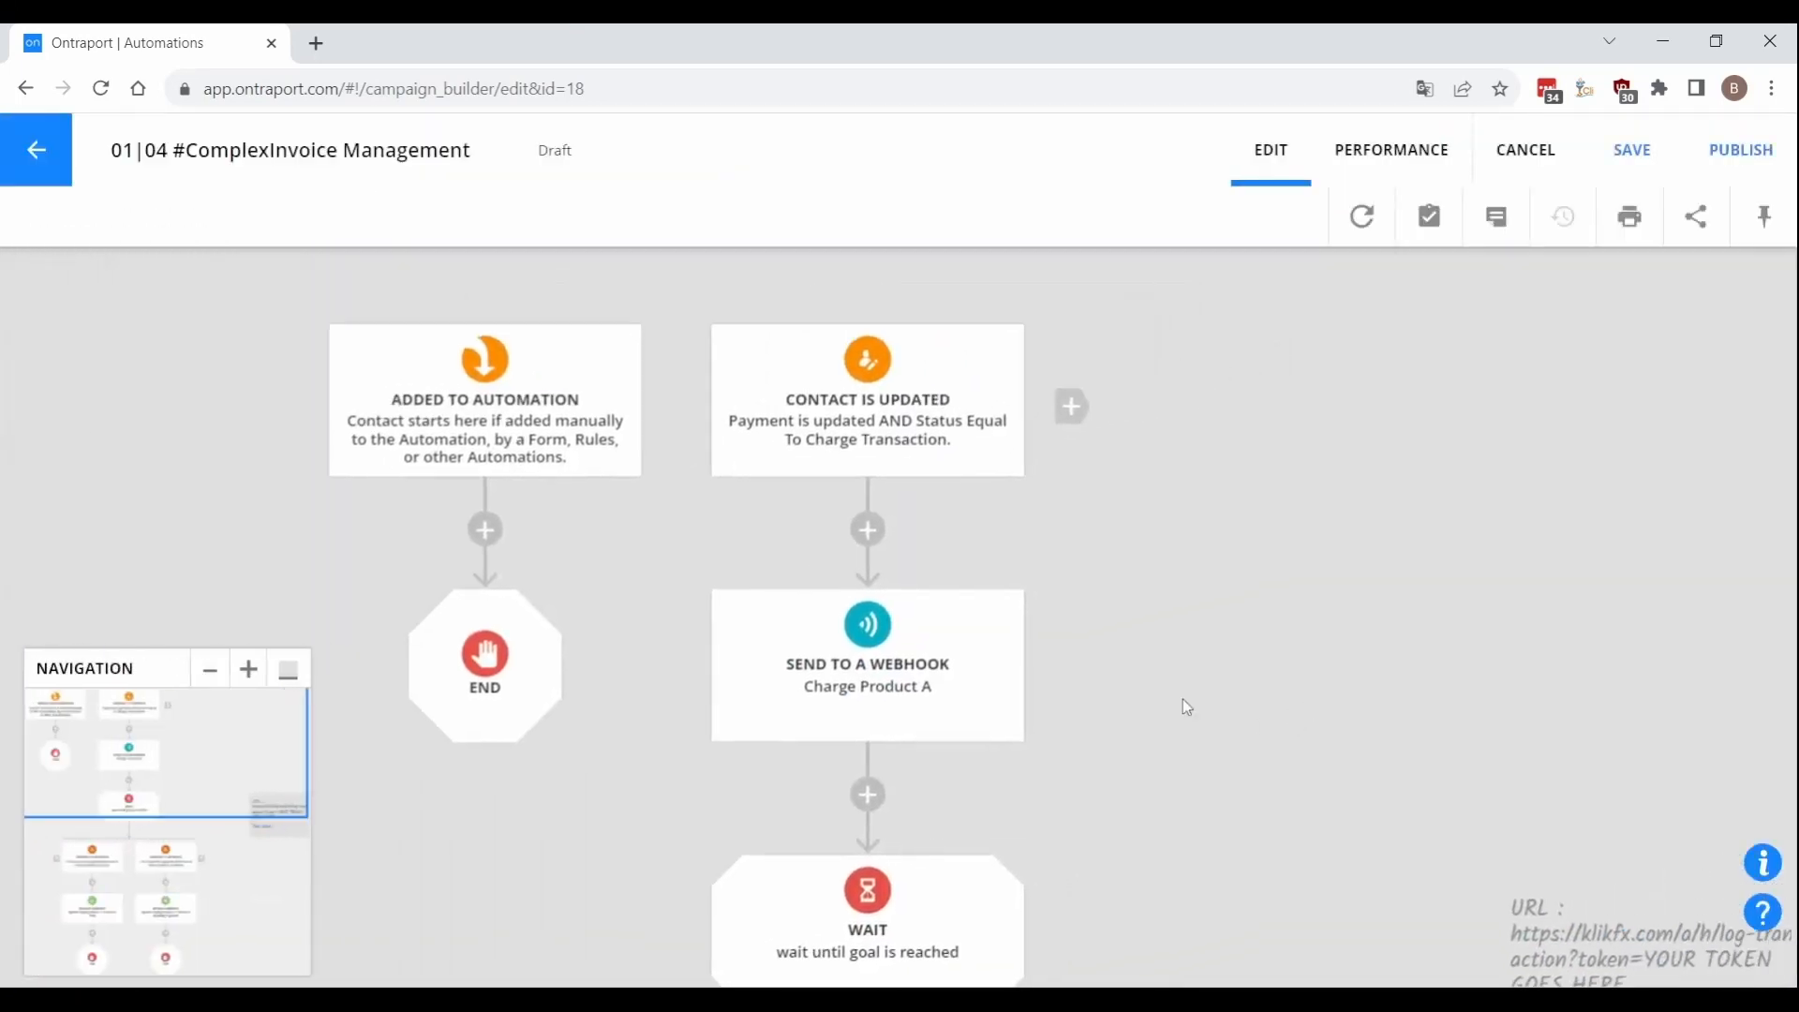
{"action": "left_click", "coordinate": [879, 796]}
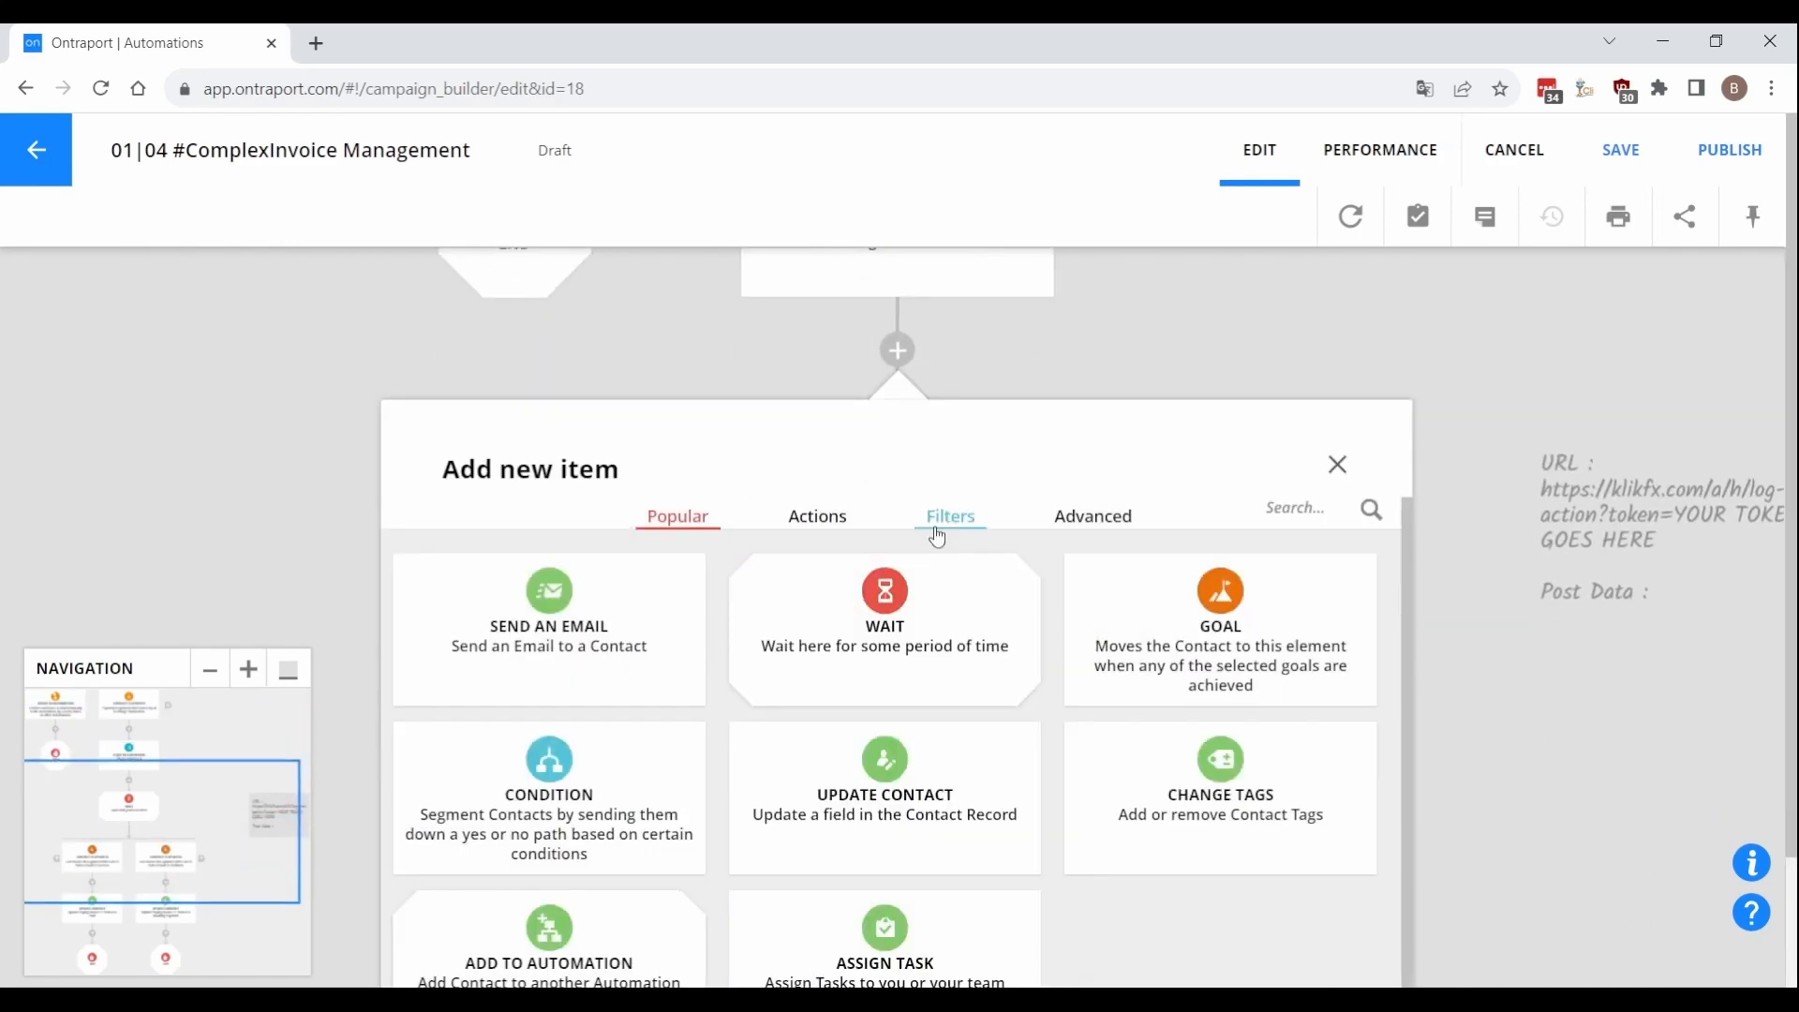
{"action": "left_click", "coordinate": [1092, 516]}
{"action": "left_click", "coordinate": [684, 628]}
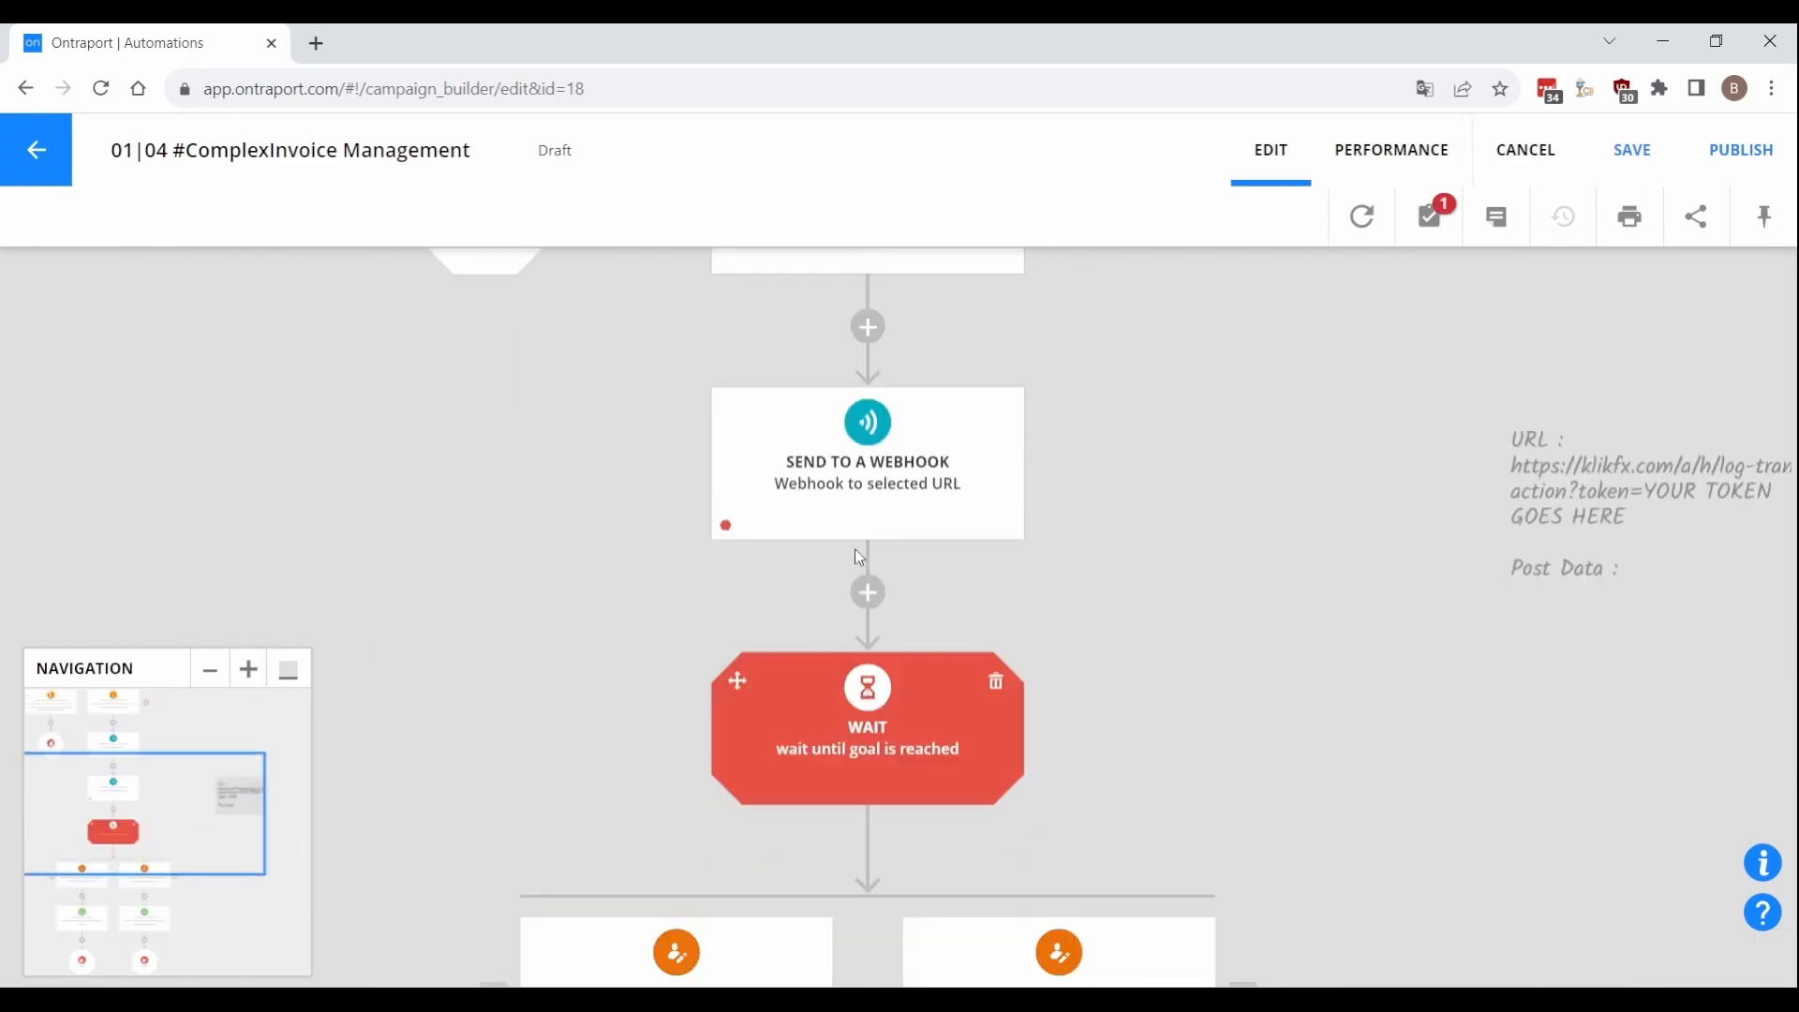
{"action": "left_click", "coordinate": [842, 506]}
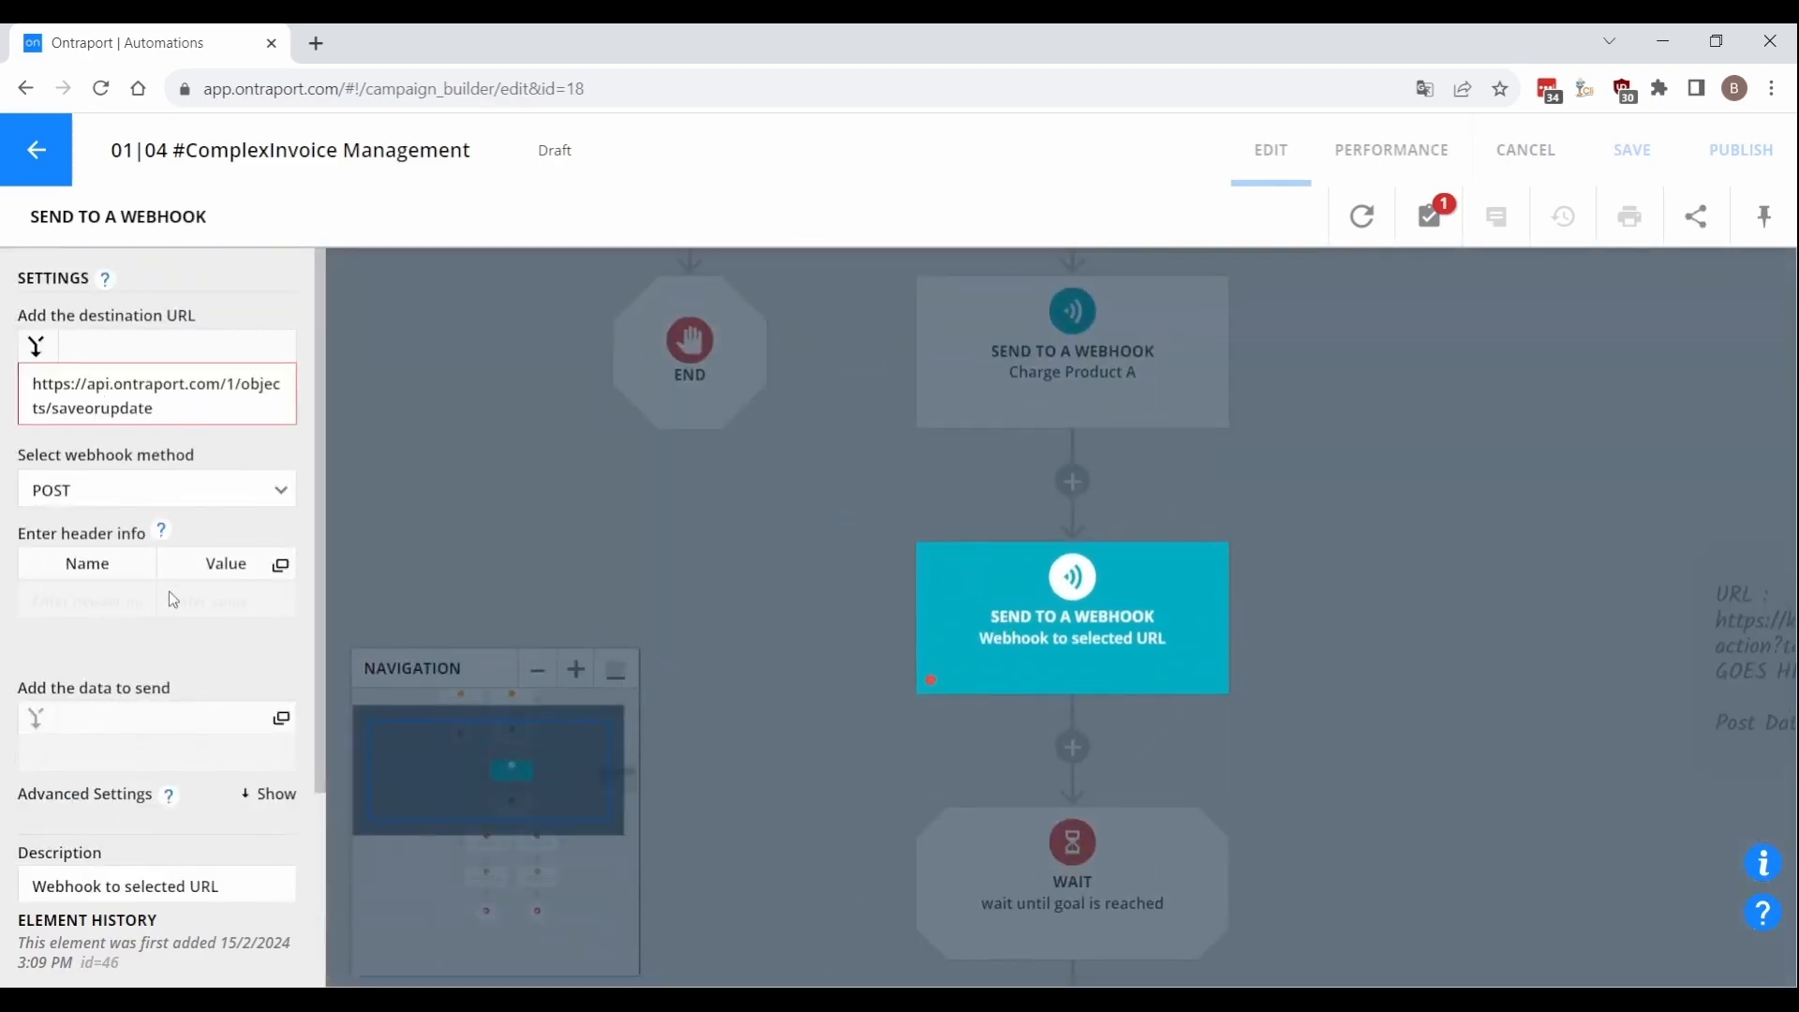
Step: Give the new webhook Content-Type and Api-Key headers with the API key, and set its data to objectID=10004&id=[Payment//ID]&f2122=[Paying Invoice//ID]
{"action": "left_click", "coordinate": [172, 600]}
{"action": "left_click", "coordinate": [1277, 589]}
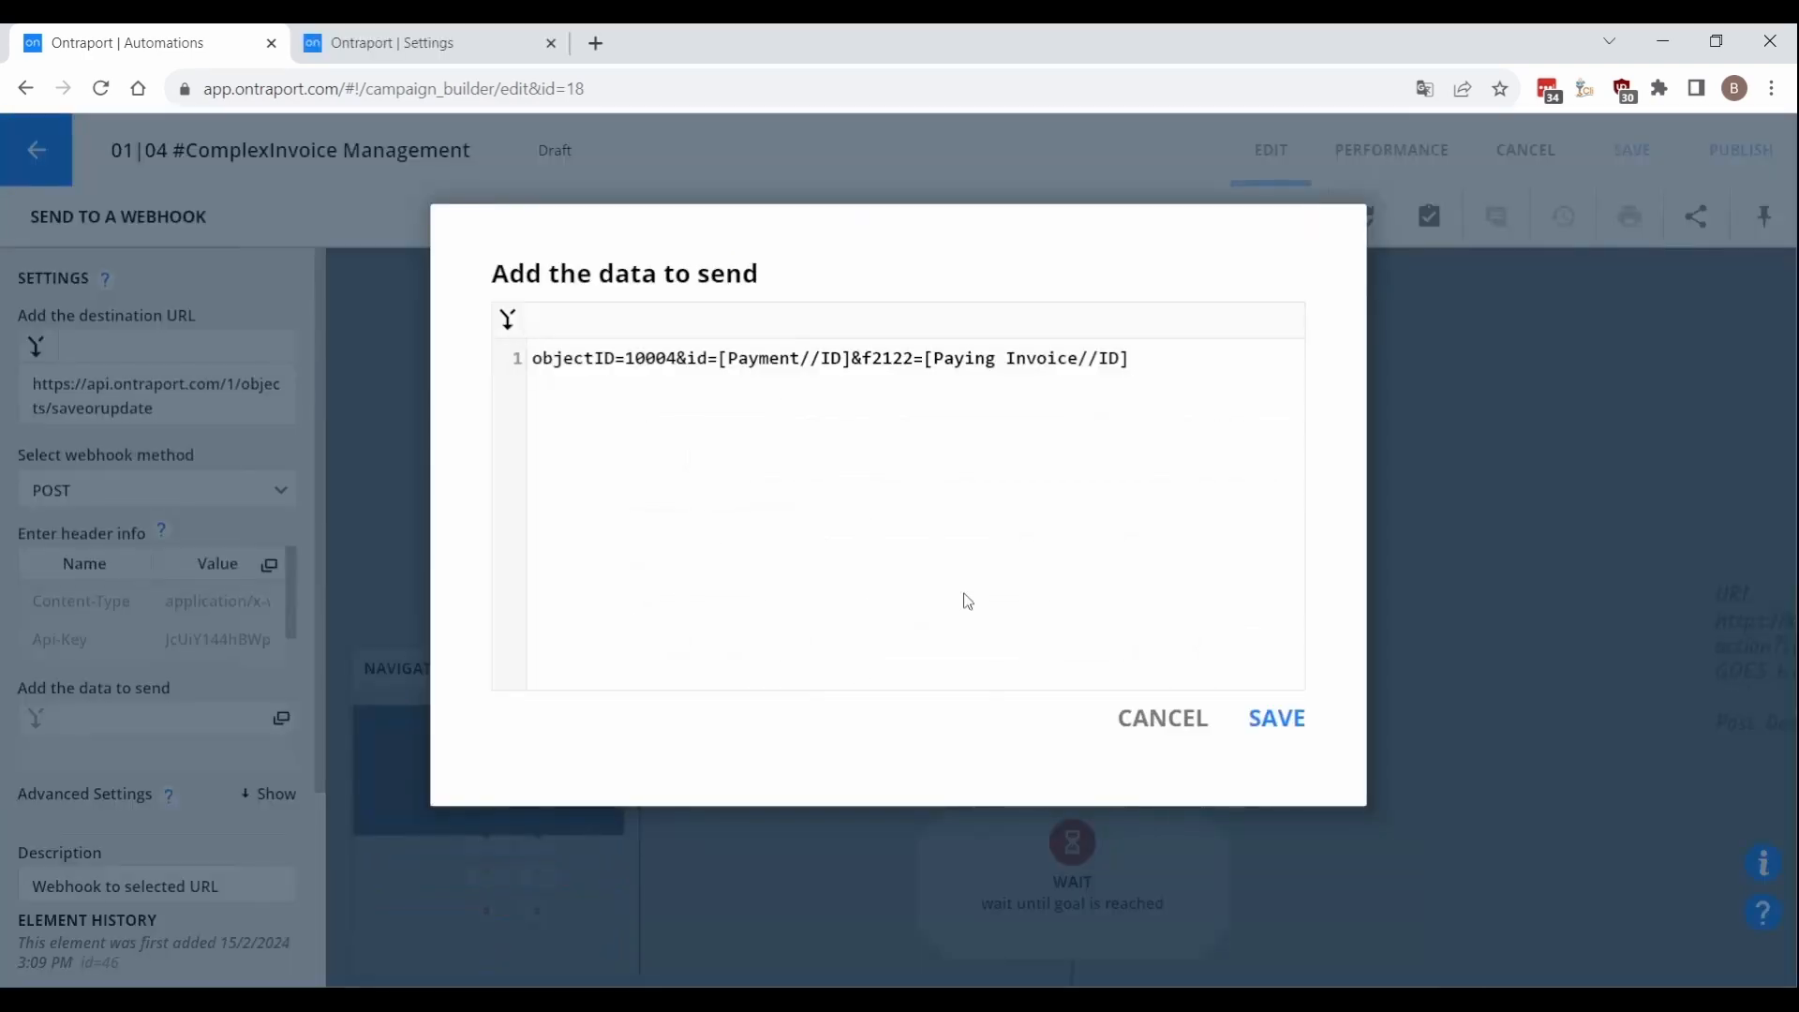
{"action": "left_click", "coordinate": [1294, 722]}
{"action": "left_click", "coordinate": [1291, 714]}
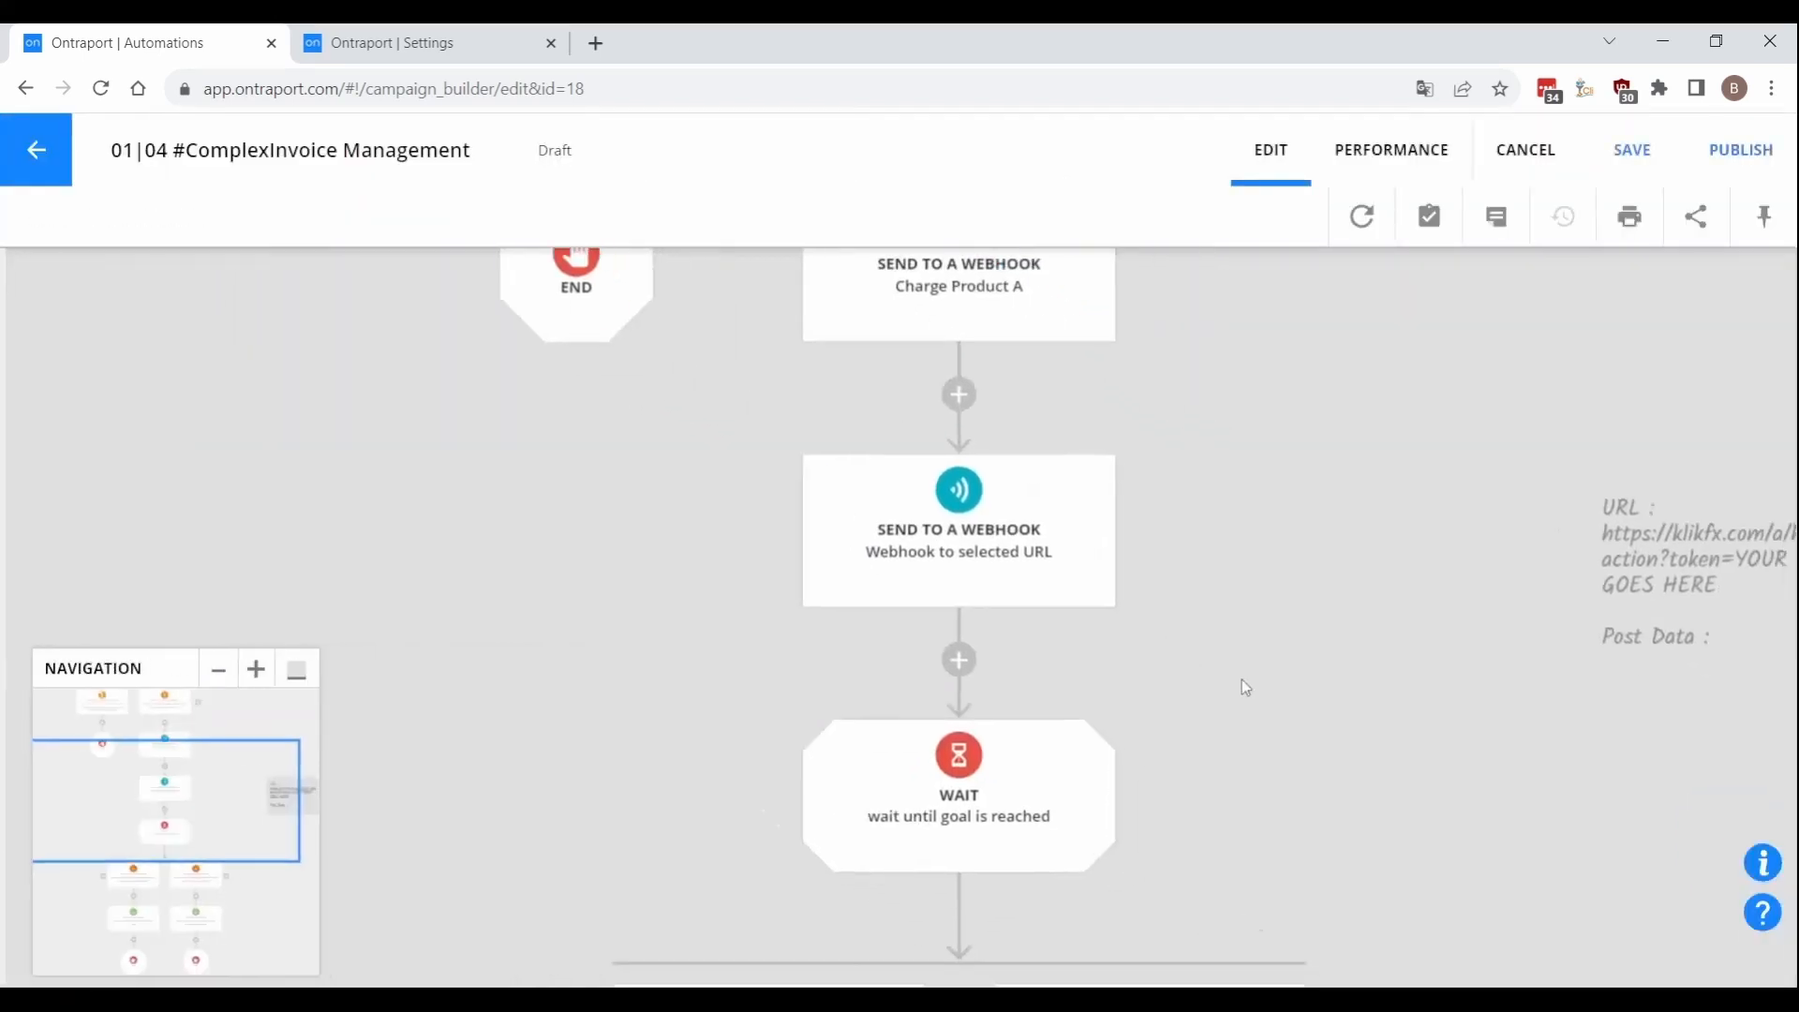
Step: Change the Update Contact element under the Last CC Status Success trigger to set Payment >> Status to Paid
{"action": "scroll", "coordinate": [1110, 560], "scroll_direction": "down", "scroll_amount": 6}
{"action": "left_click", "coordinate": [639, 688]}
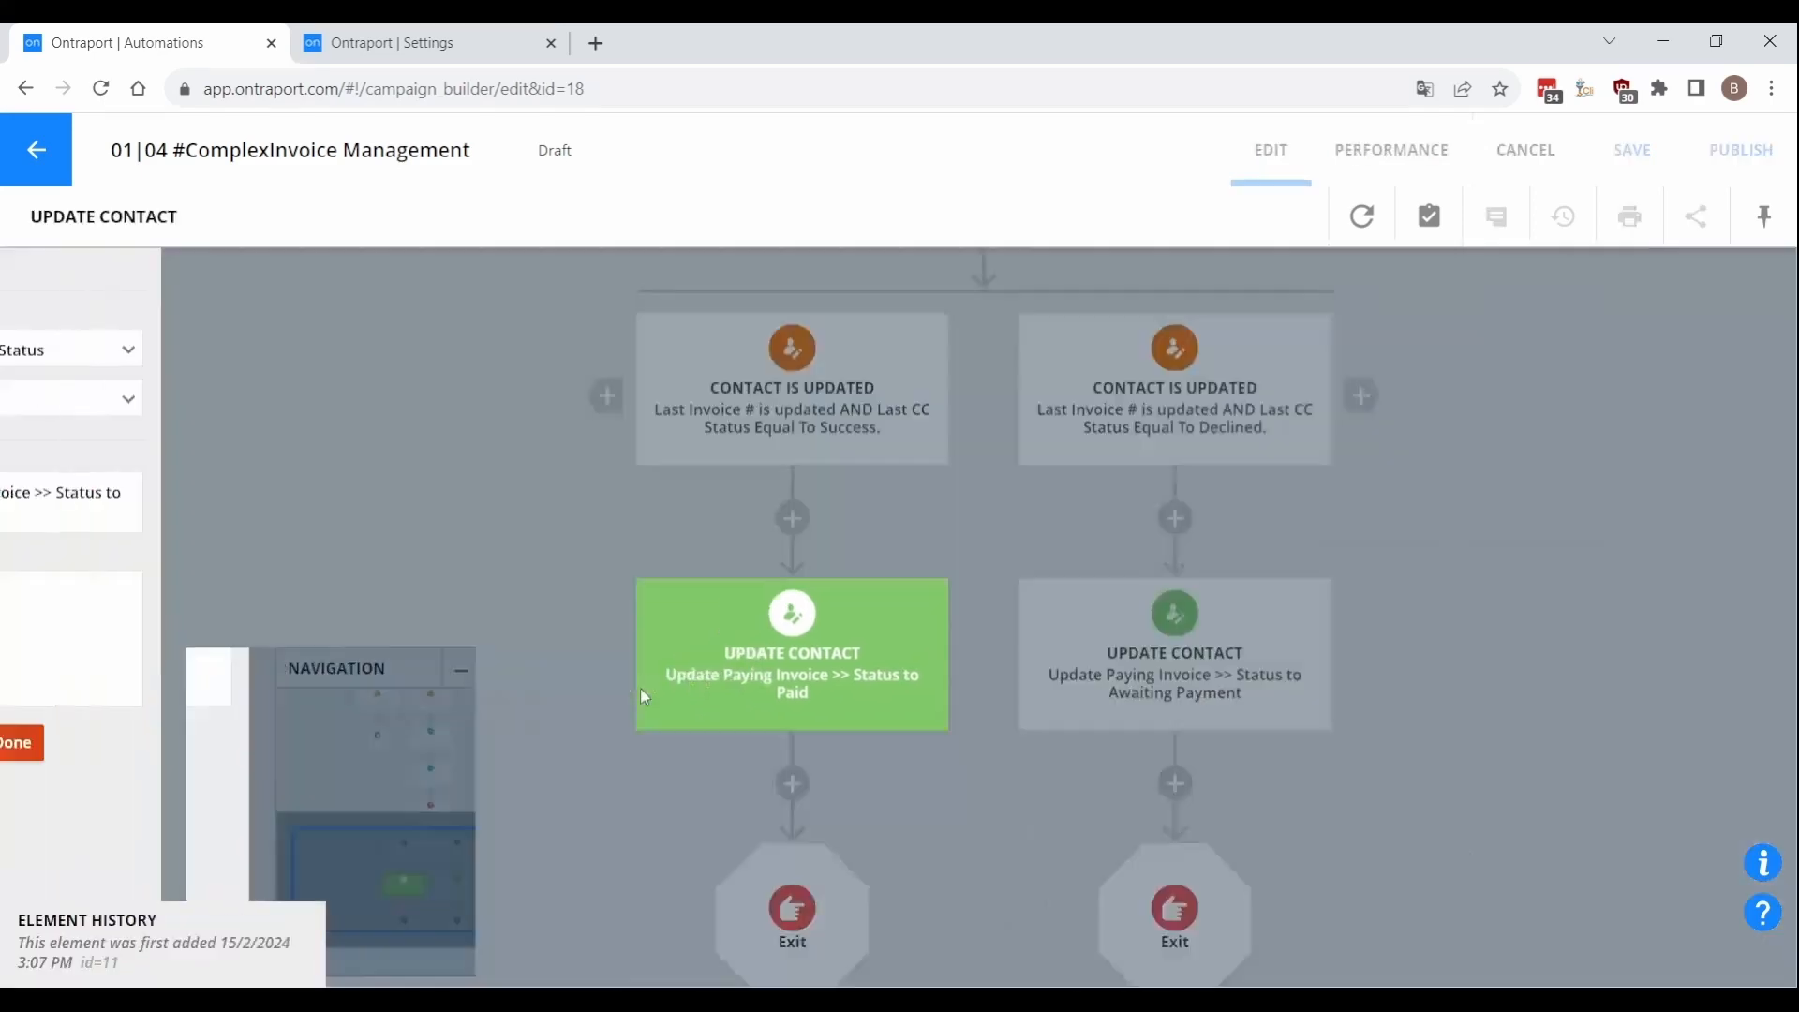
{"action": "left_click", "coordinate": [104, 401]}
{"action": "left_click", "coordinate": [81, 554]}
Step: Change the Update Contact element under the Last CC Status Declined trigger to set Payment >> Status to Awaiting Payment
{"action": "left_click", "coordinate": [1580, 594]}
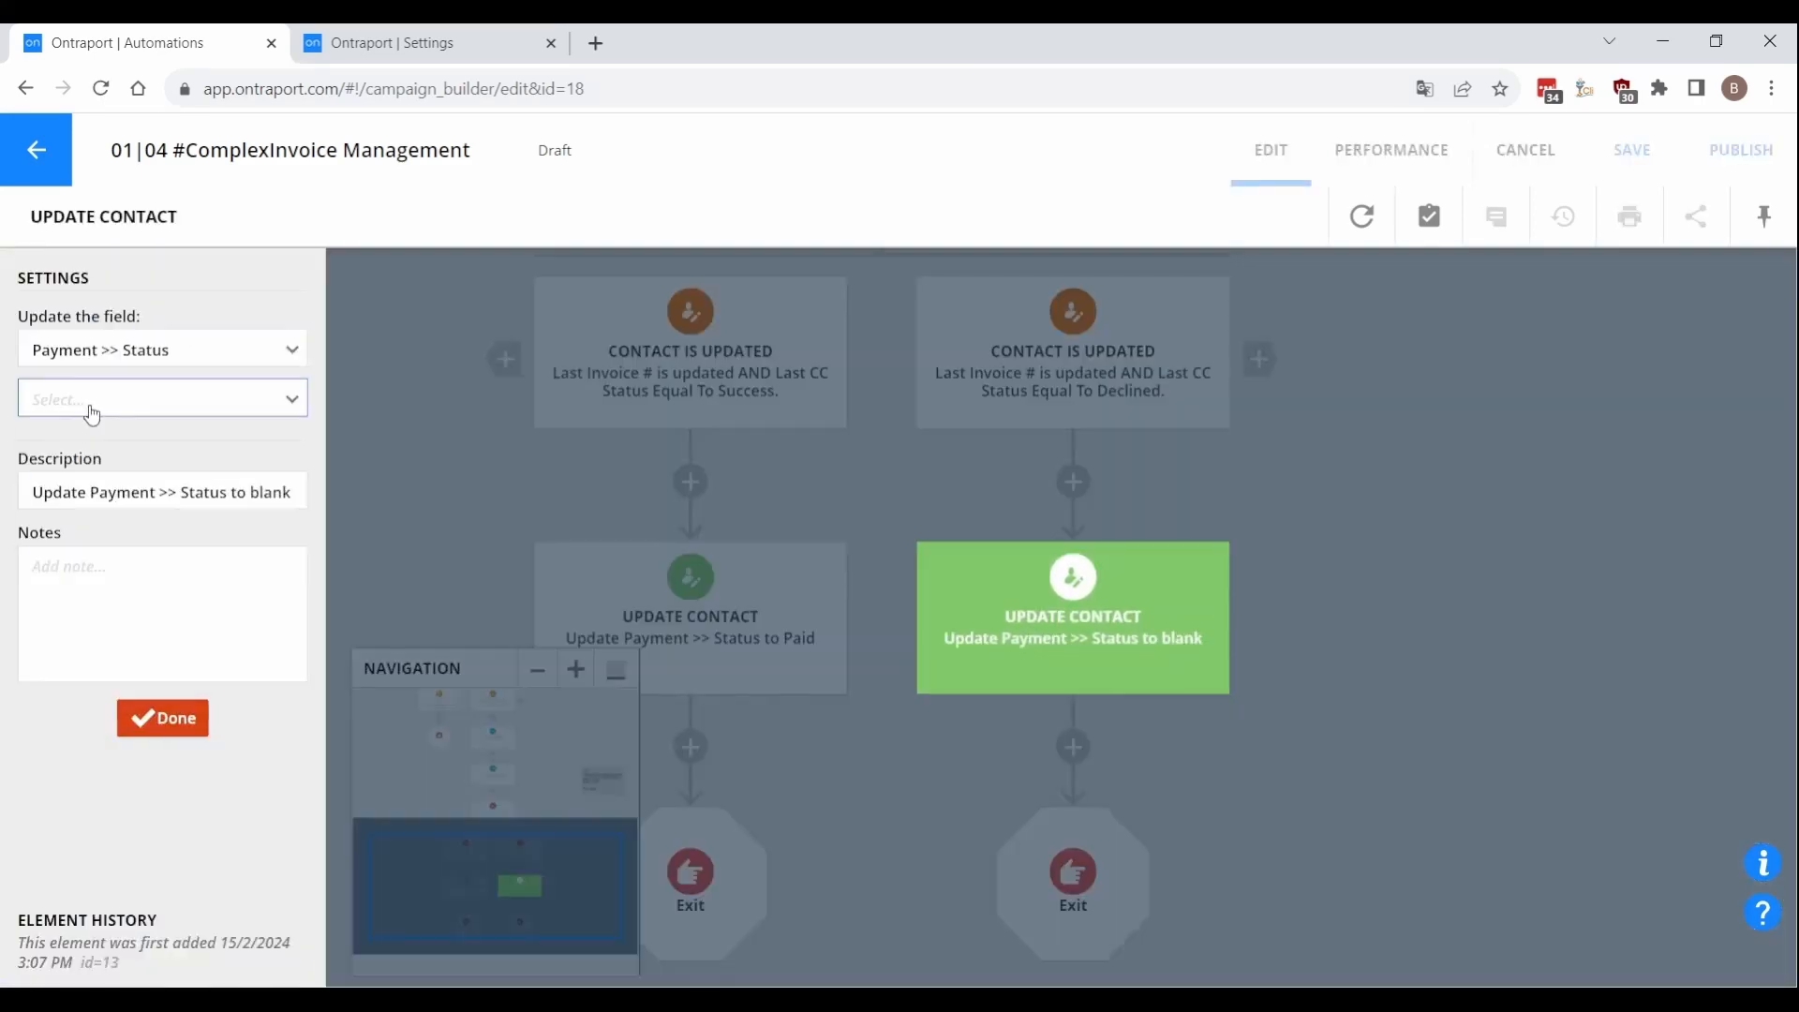
{"action": "left_click", "coordinate": [88, 403]}
{"action": "left_click", "coordinate": [115, 489]}
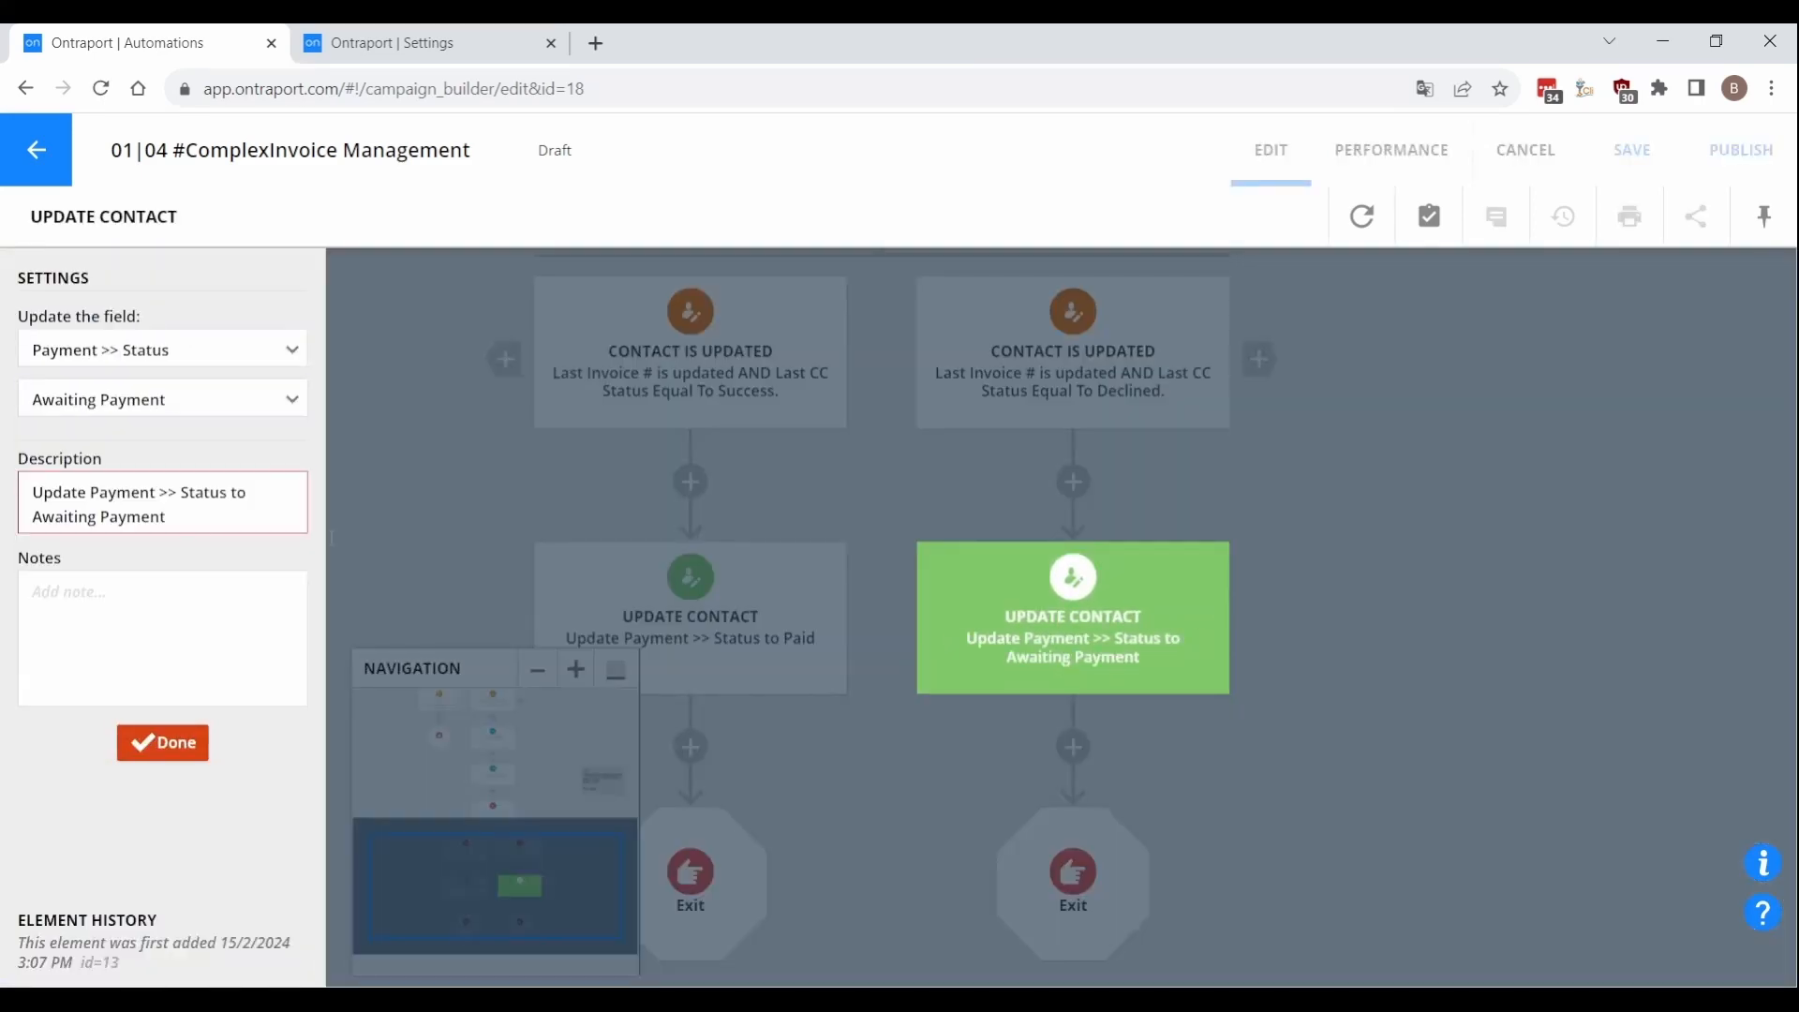
{"action": "left_click", "coordinate": [162, 718]}
Step: Add a Send to a Webhook element below the Update Contact element that sets Payment >> Status to Paid
{"action": "left_click", "coordinate": [686, 801]}
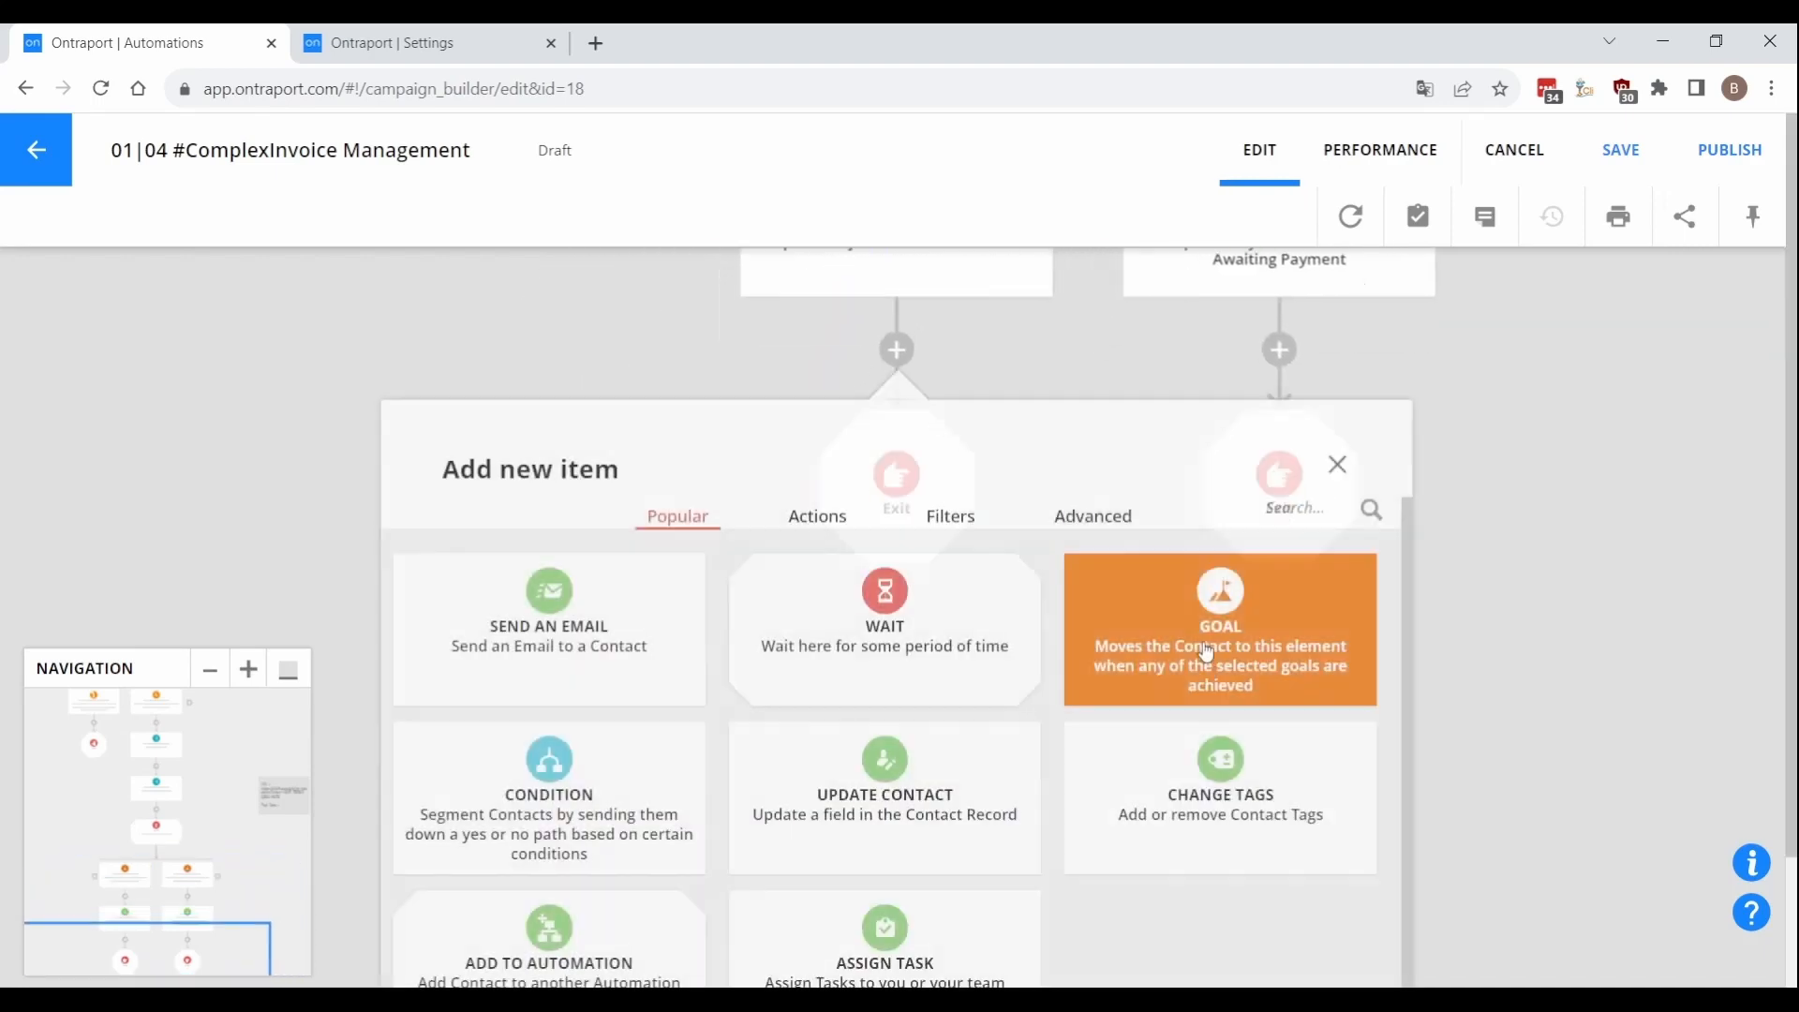
{"action": "left_click", "coordinate": [1092, 514]}
{"action": "left_click", "coordinate": [562, 626]}
{"action": "left_click", "coordinate": [606, 717]}
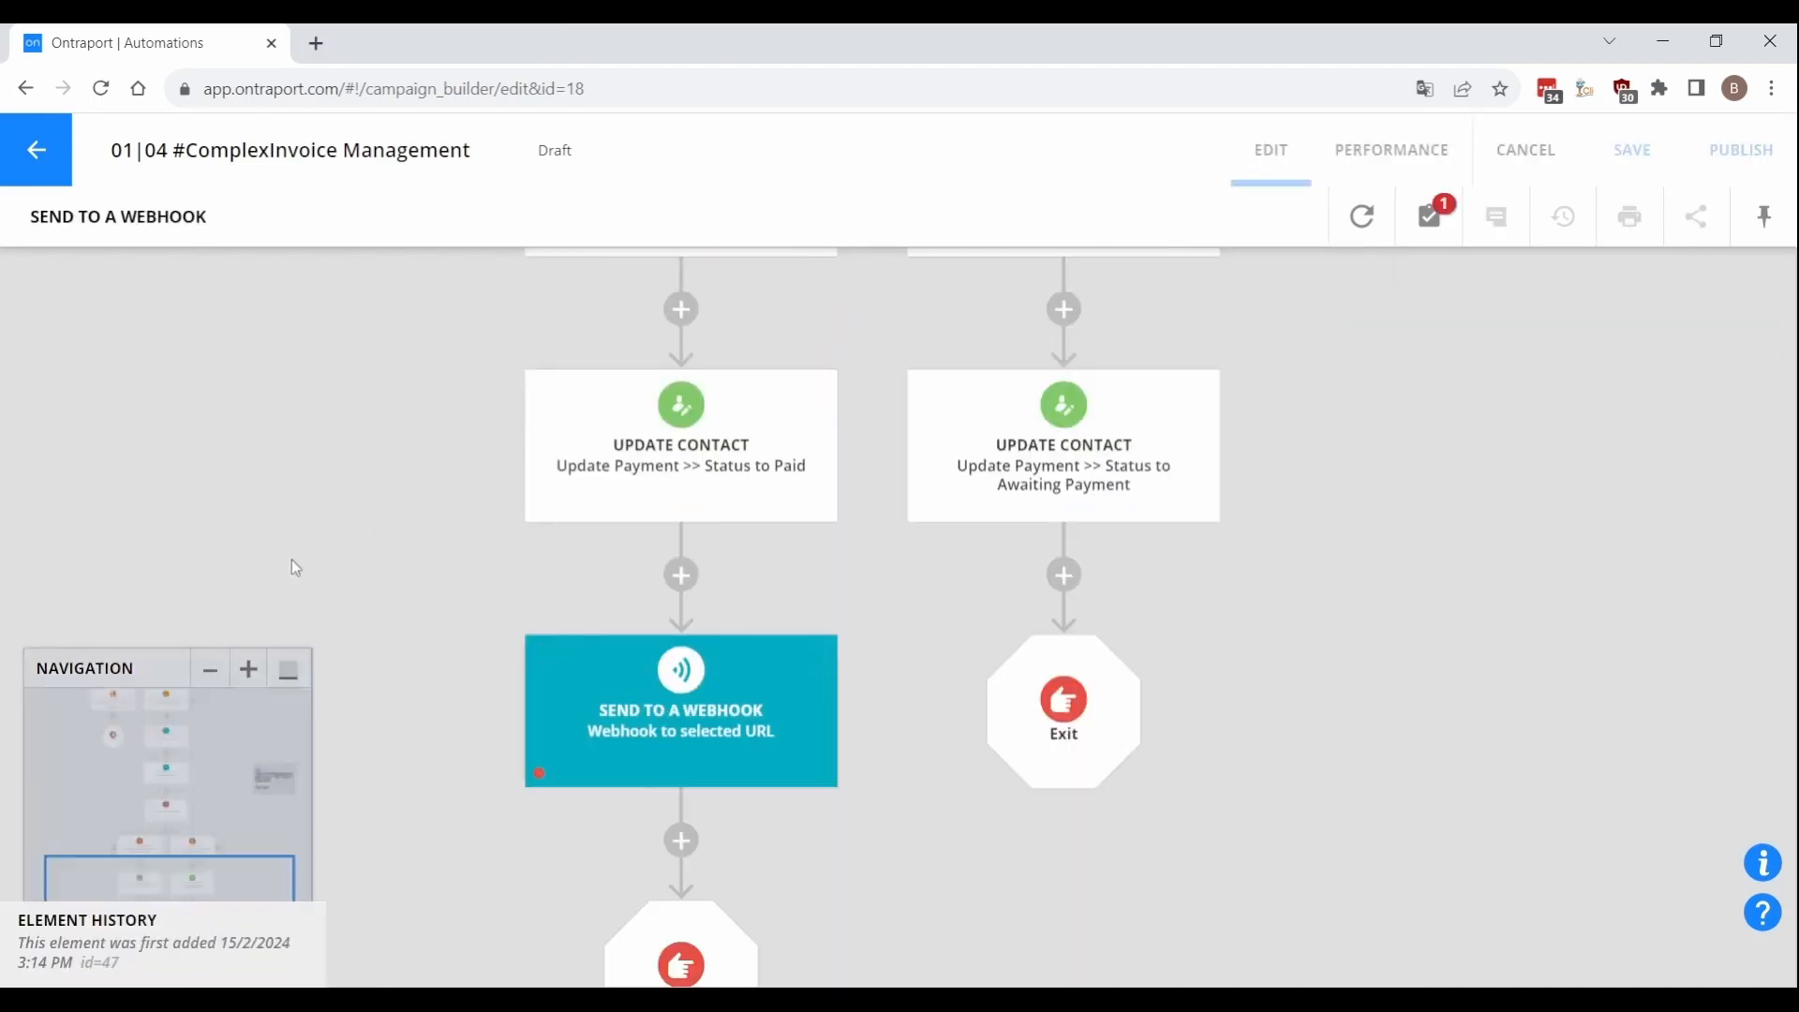
Step: Enter the upload-pdf destination URL with its token, and data with the invoice-PDF URL, object_id=10002, id=[Paying Invoice//ID], field=f2056 and the storage token
{"action": "key", "text": "ctrl+v"}
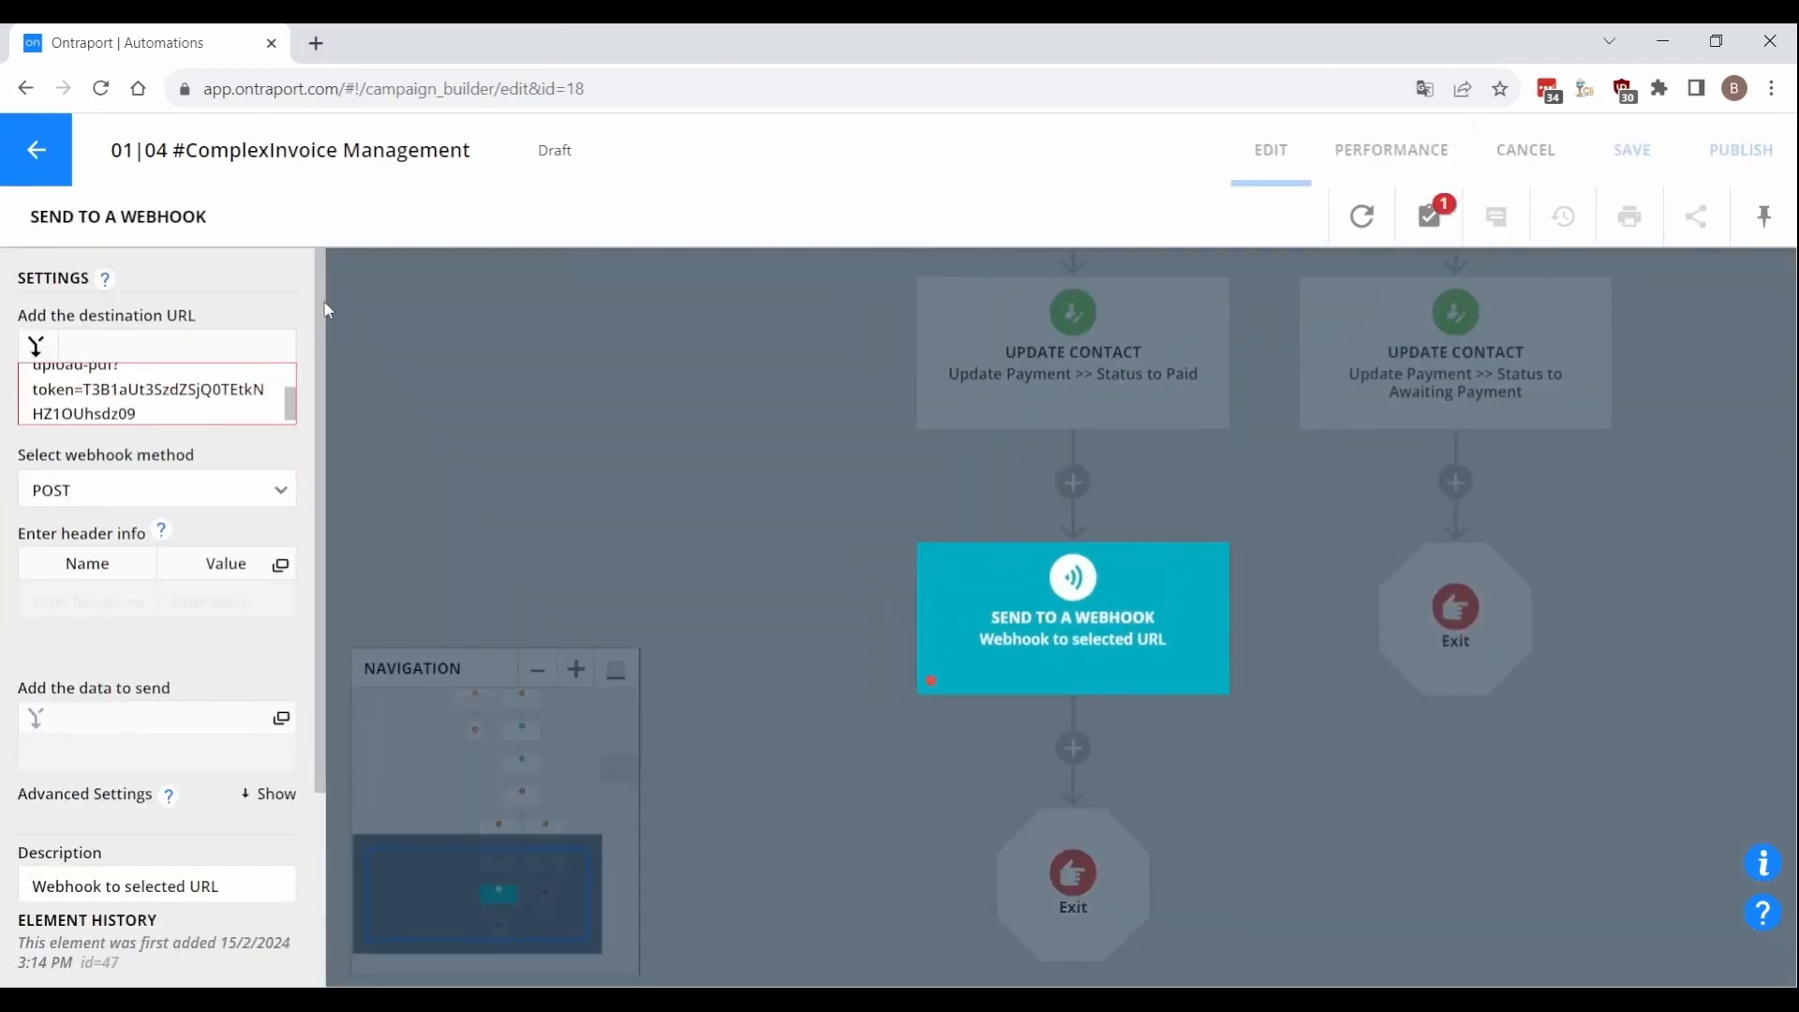
{"action": "left_click", "coordinate": [324, 303]}
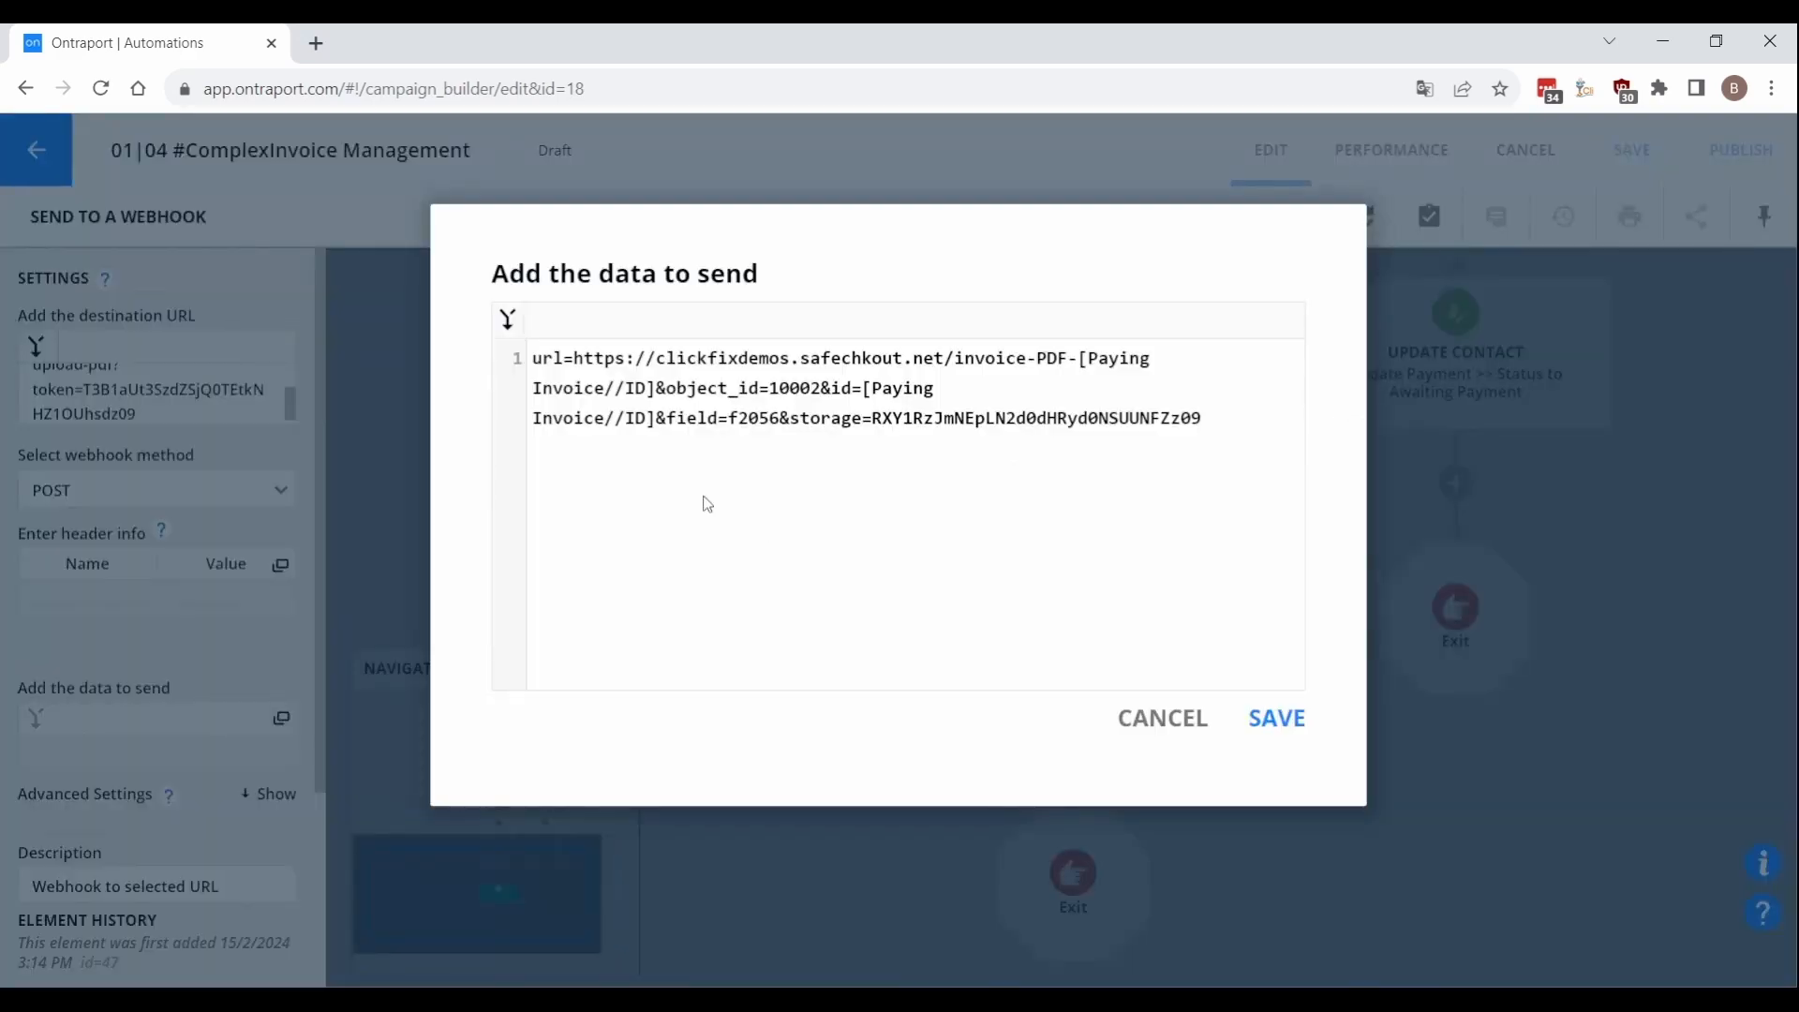
{"action": "left_click", "coordinate": [1294, 717]}
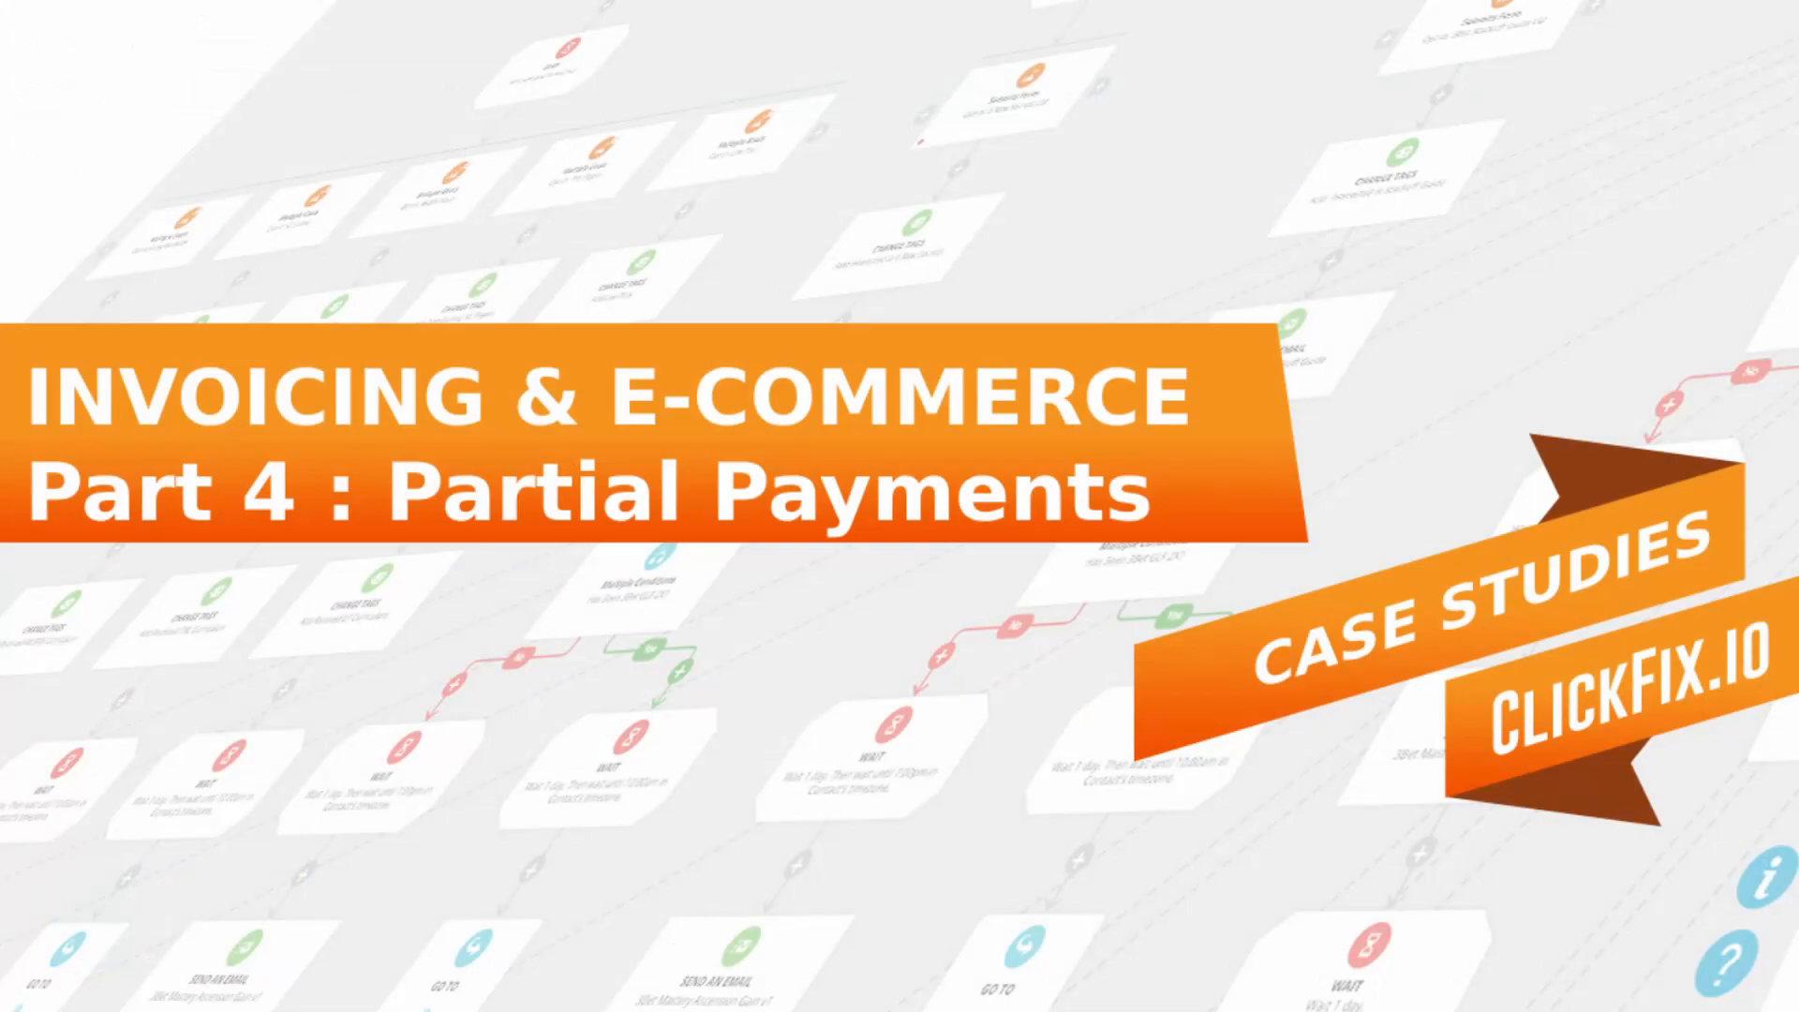